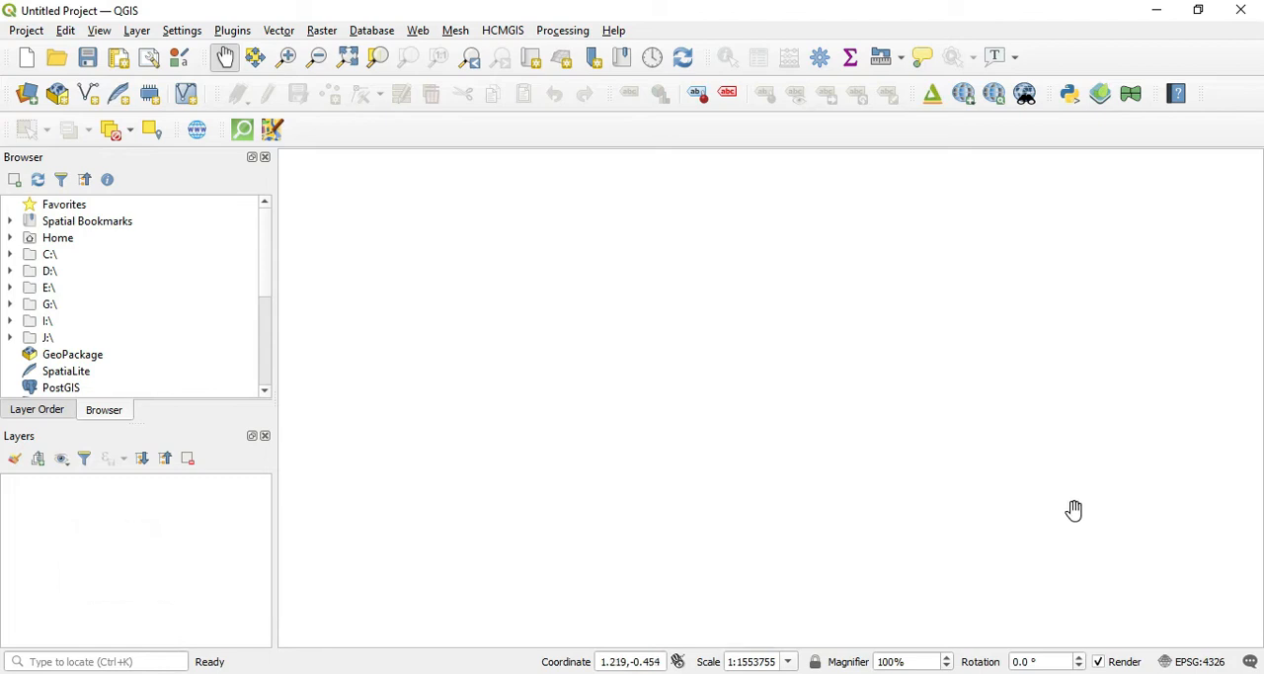
Step: Load the built-in world map layer by entering "world" as the coordinate
click(646, 660)
text(wor)
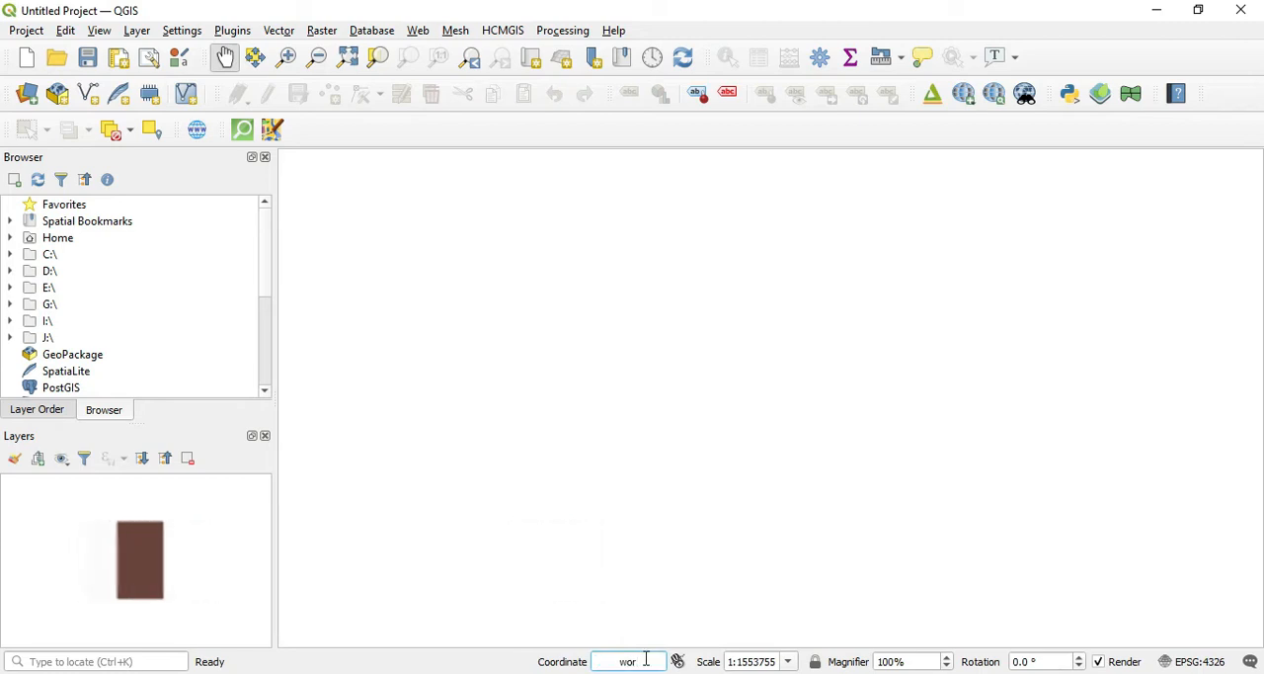
text(ld)
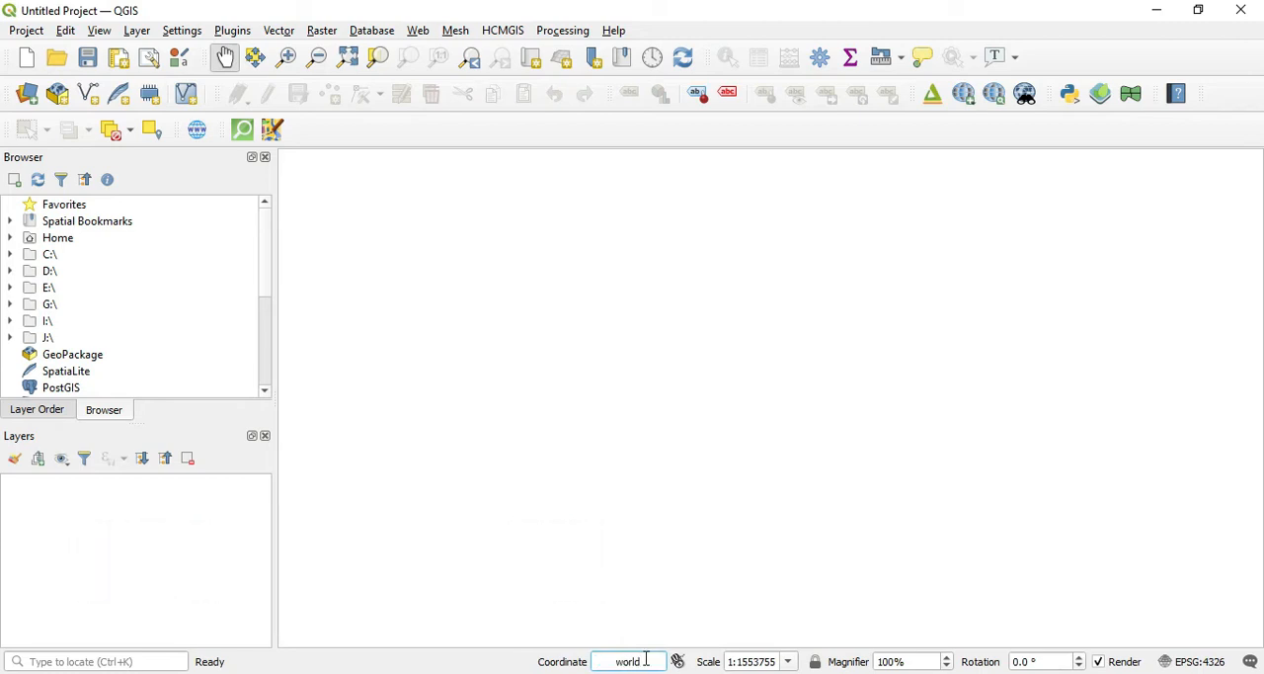
key(Return)
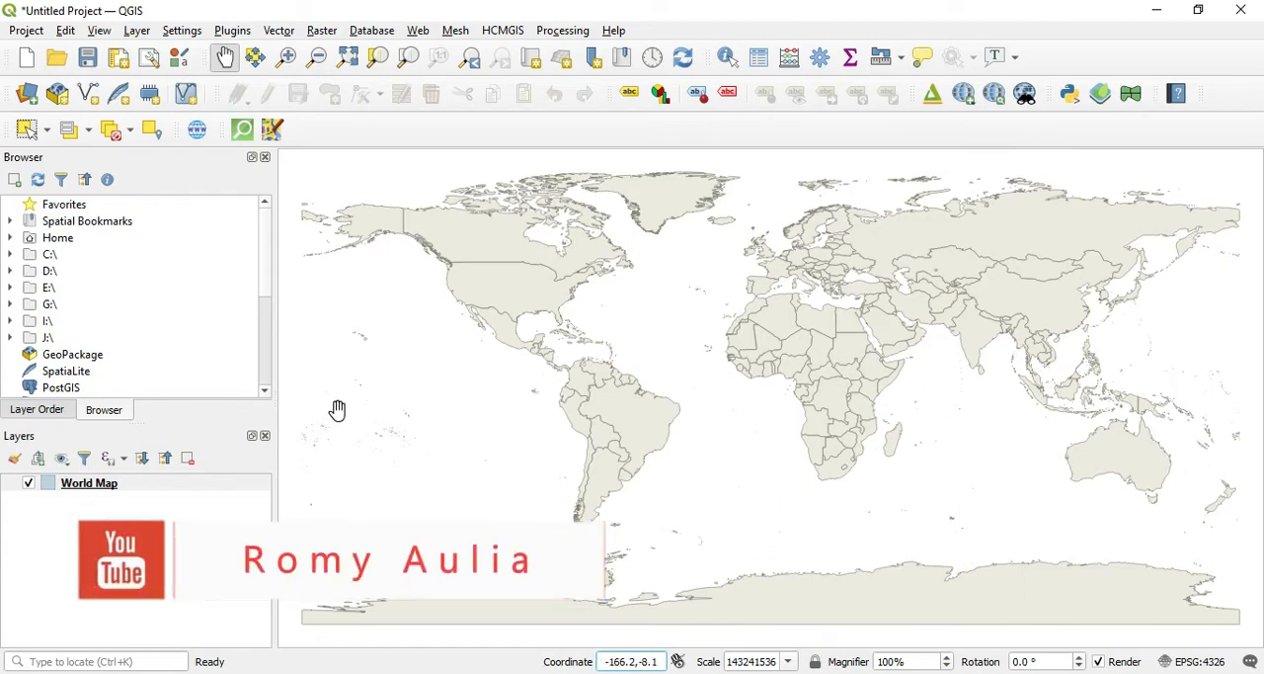
click(98, 486)
right_click(100, 491)
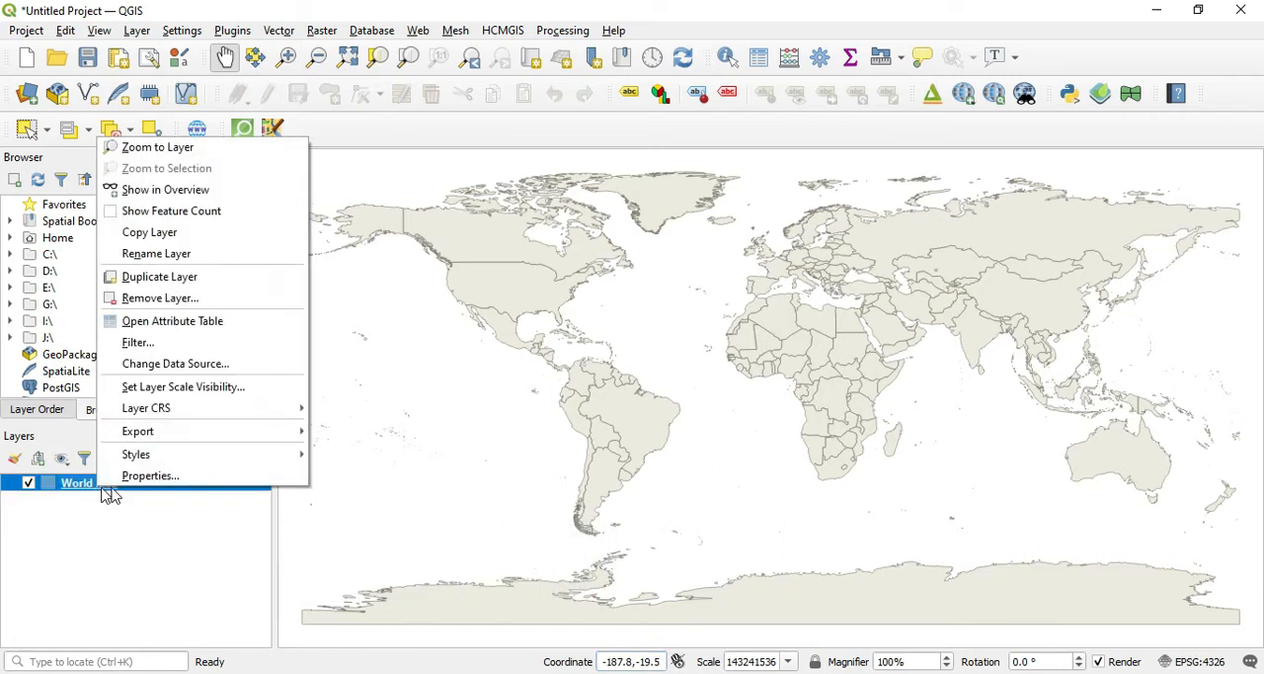
mouse_move(187, 460)
click(106, 523)
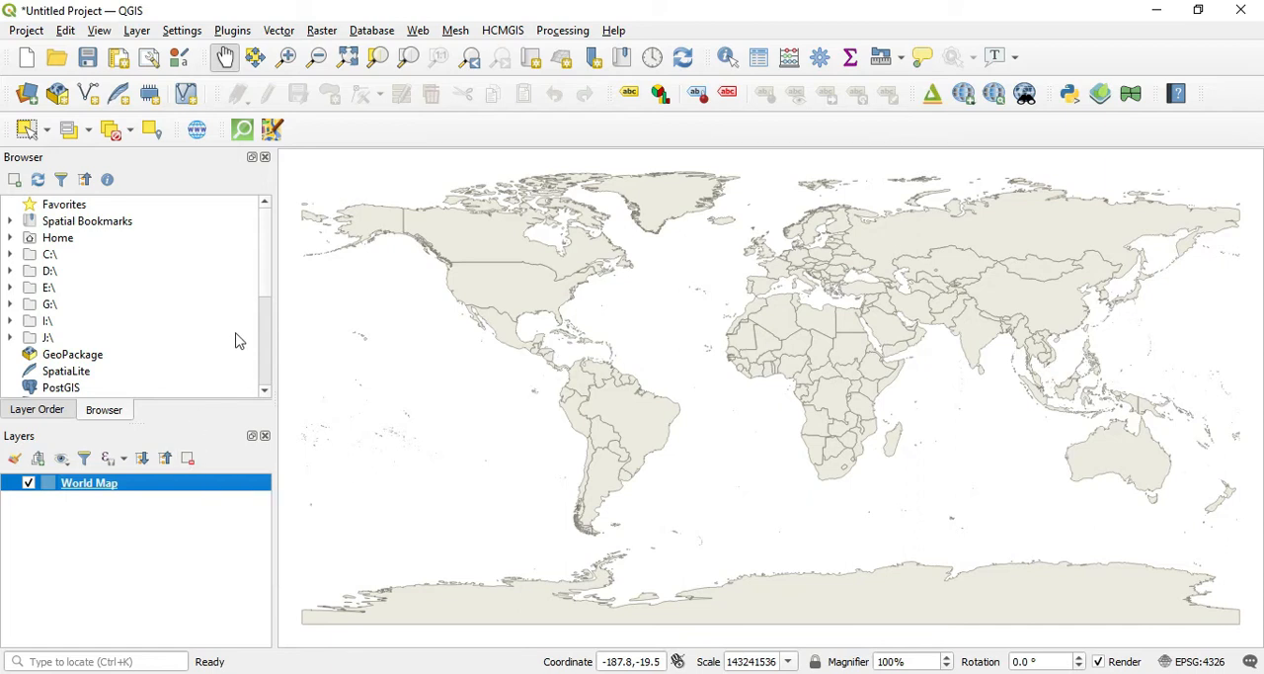
Step: Create a temporary centroids layer from the World Map layer with the Centroids geometry tool
click(277, 30)
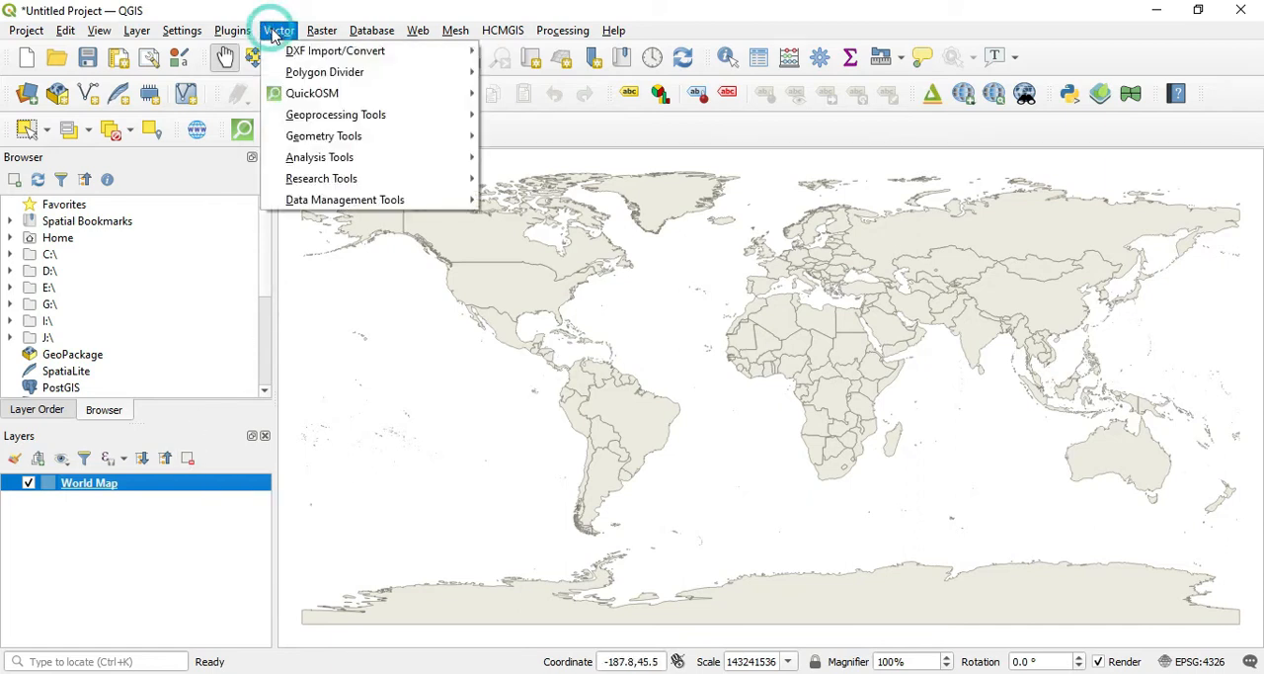
mouse_move(348, 138)
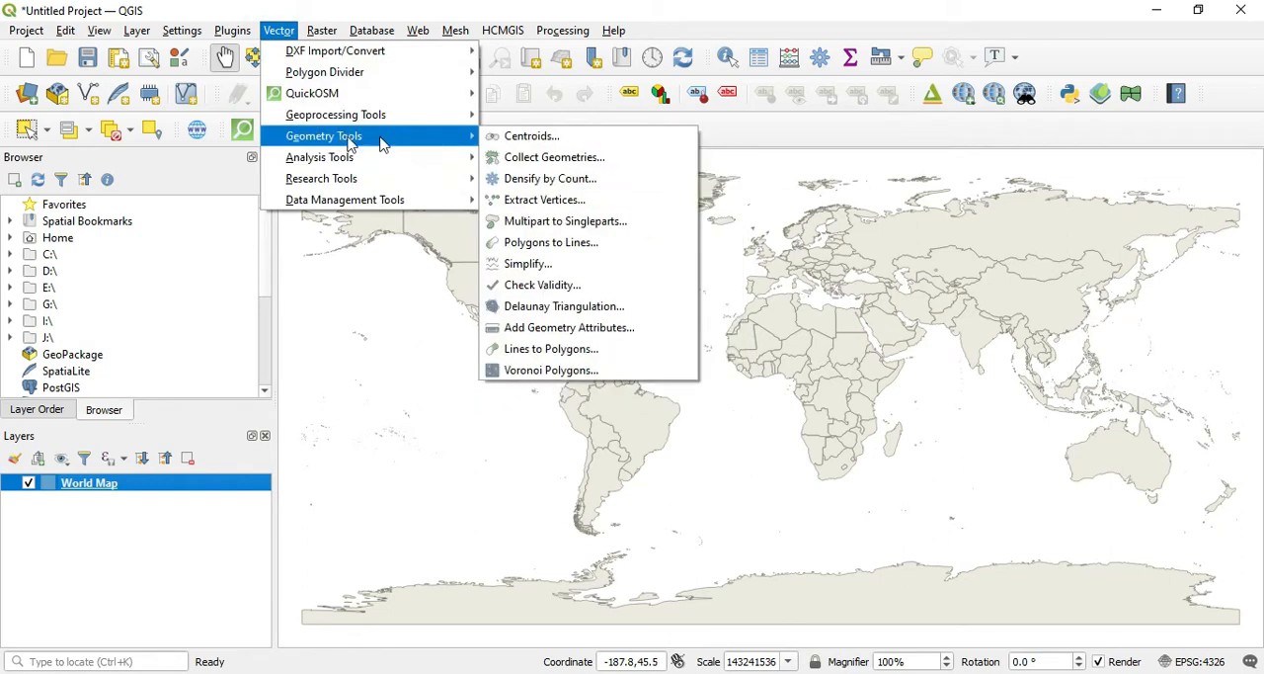
click(521, 140)
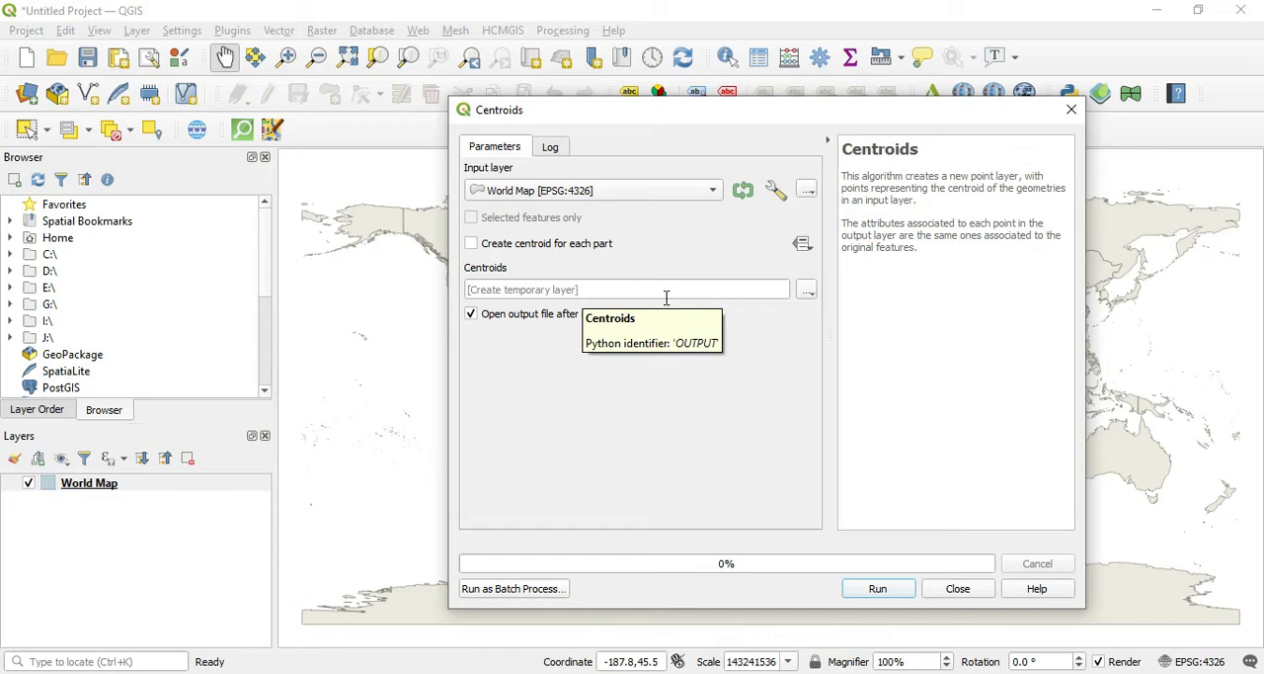
click(878, 589)
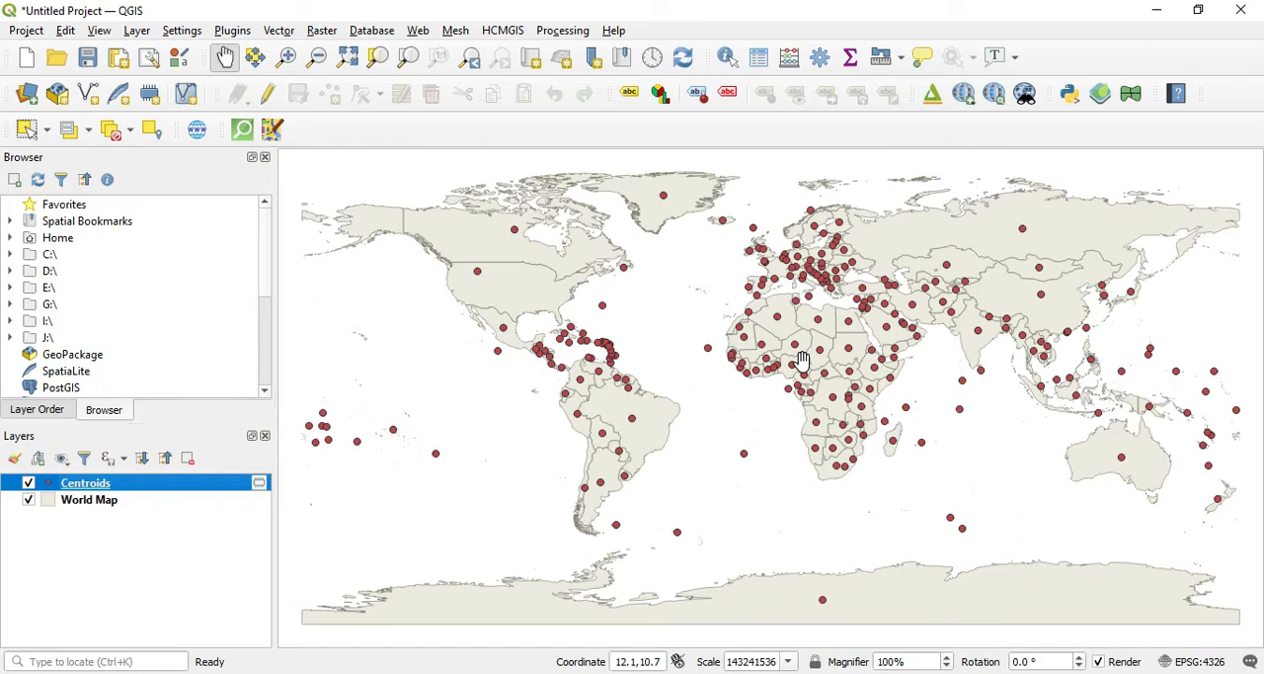
Step: In the Centroids attribute table, enable editing and delete the fields fid, FIPS_10_, ISO_A3, WB_A2 and WB_A3
right_click(103, 490)
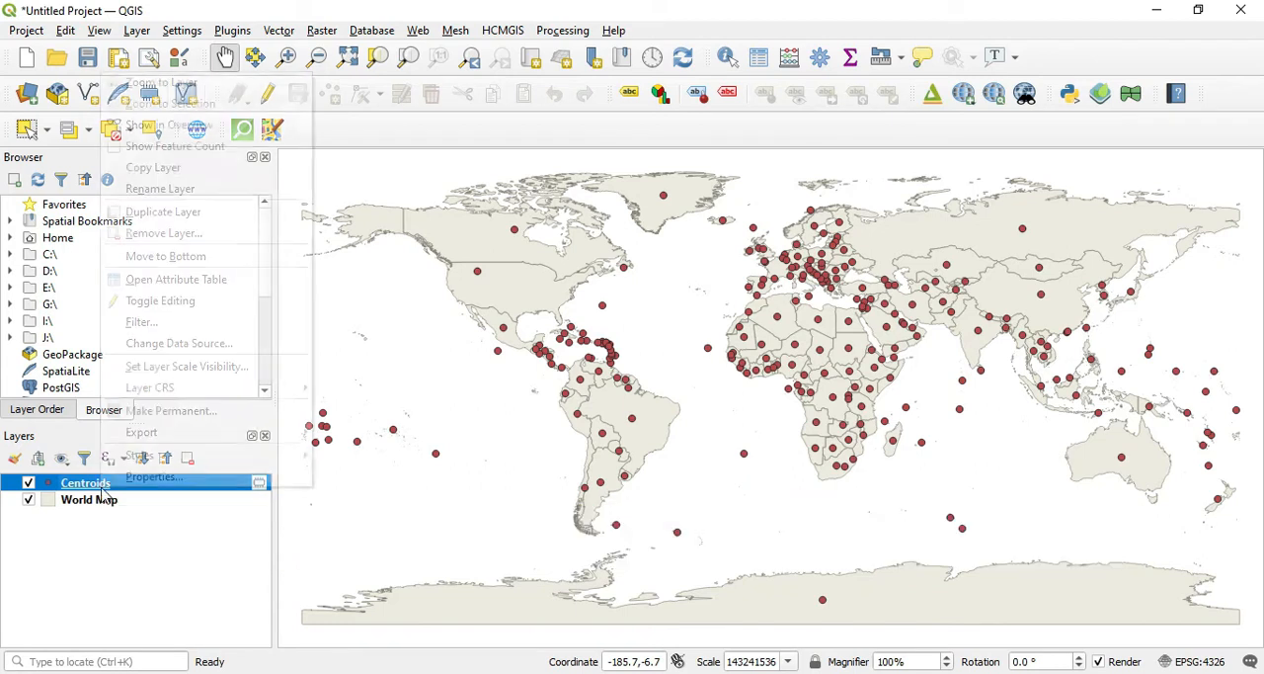
click(199, 282)
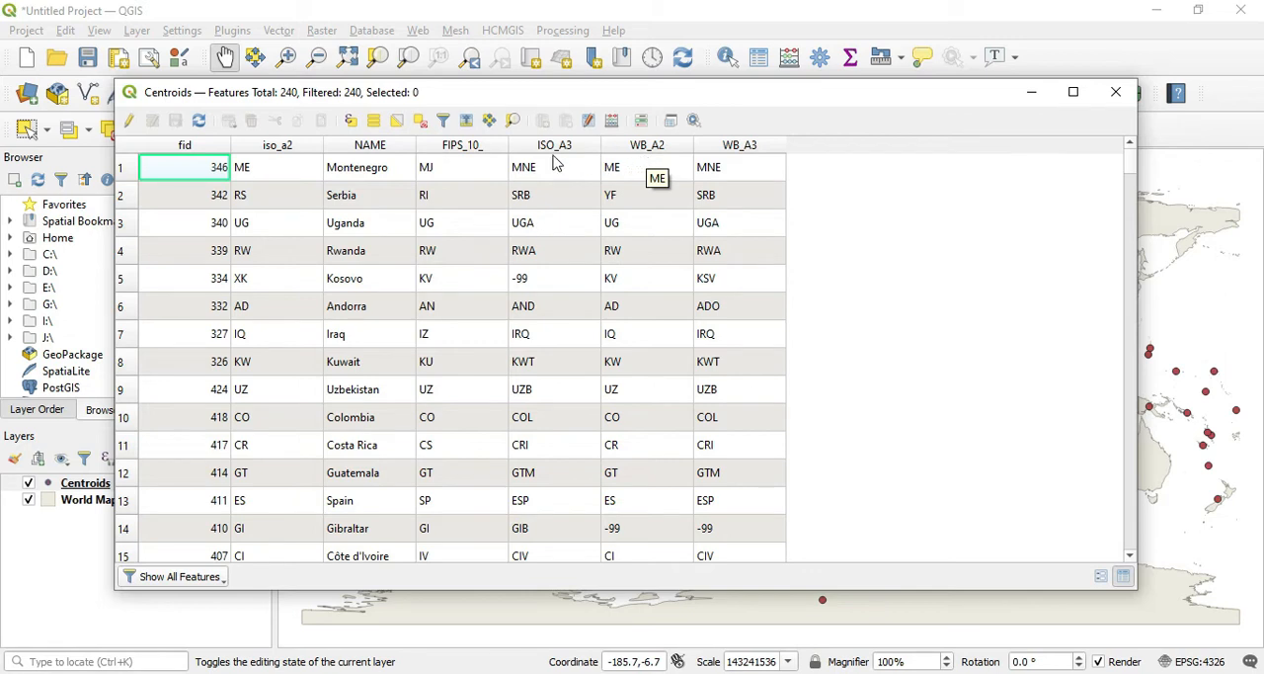
click(129, 121)
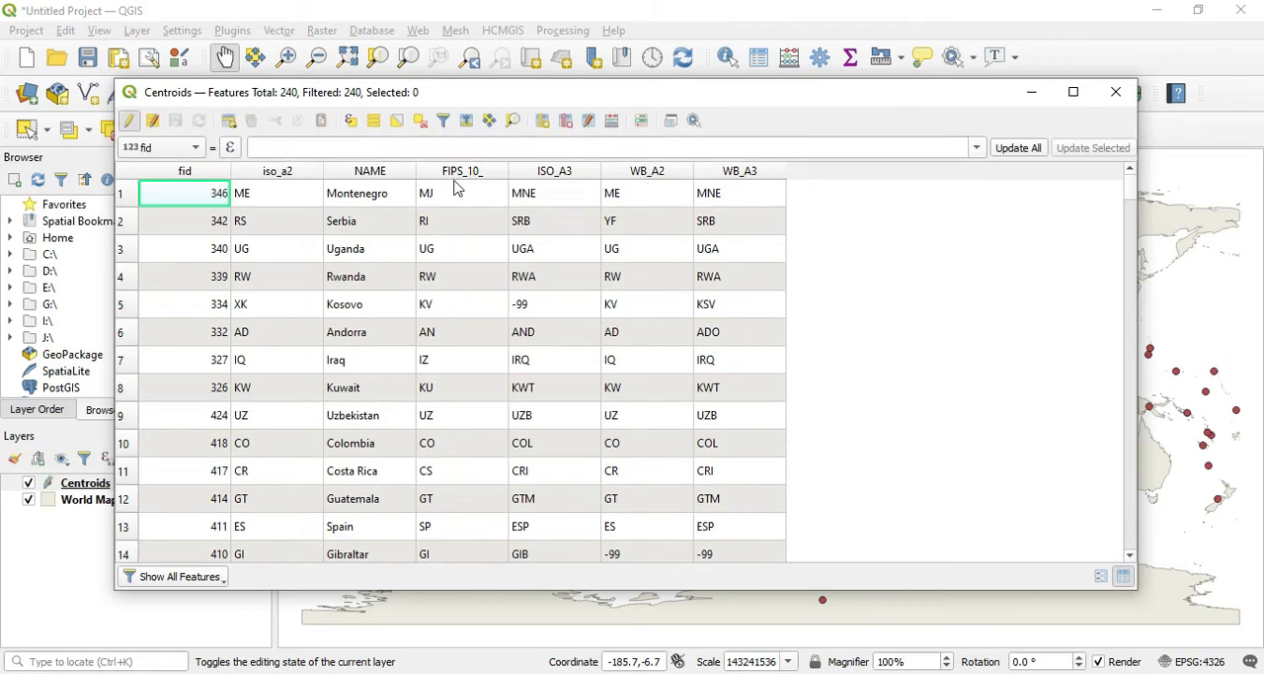
click(566, 120)
drag(508, 280, 474, 355)
drag(621, 194, 913, 193)
ctrl+click(763, 208)
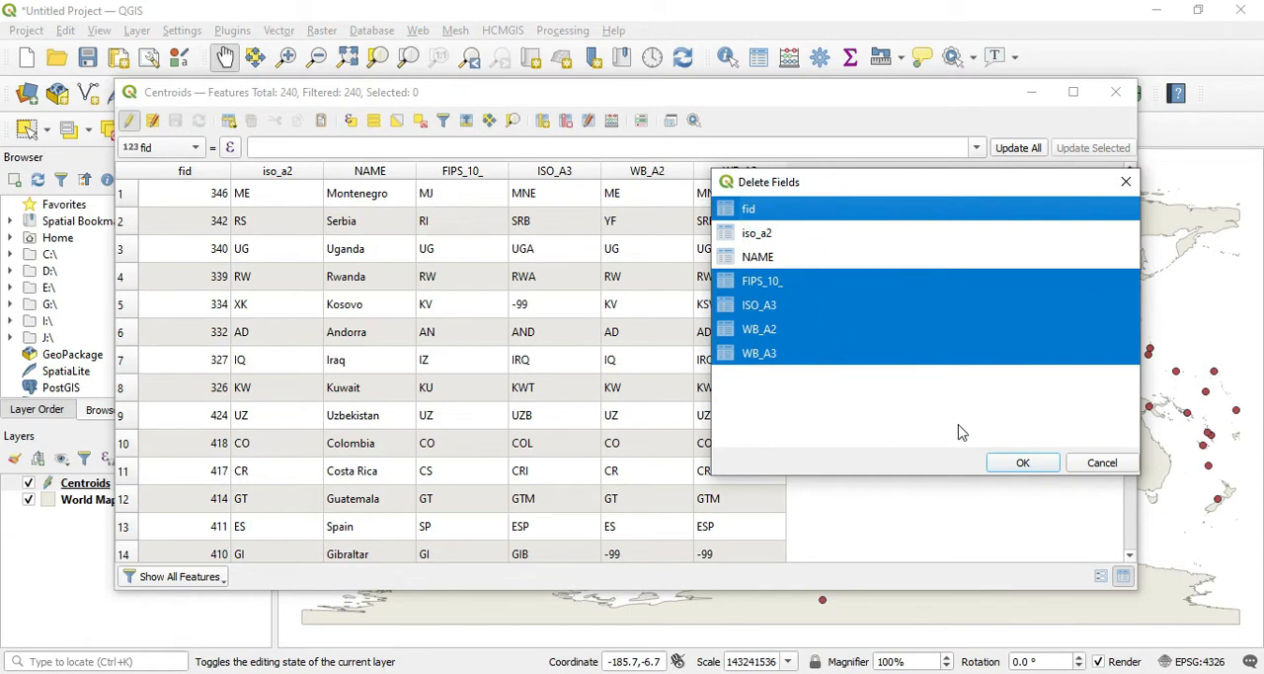
click(1023, 462)
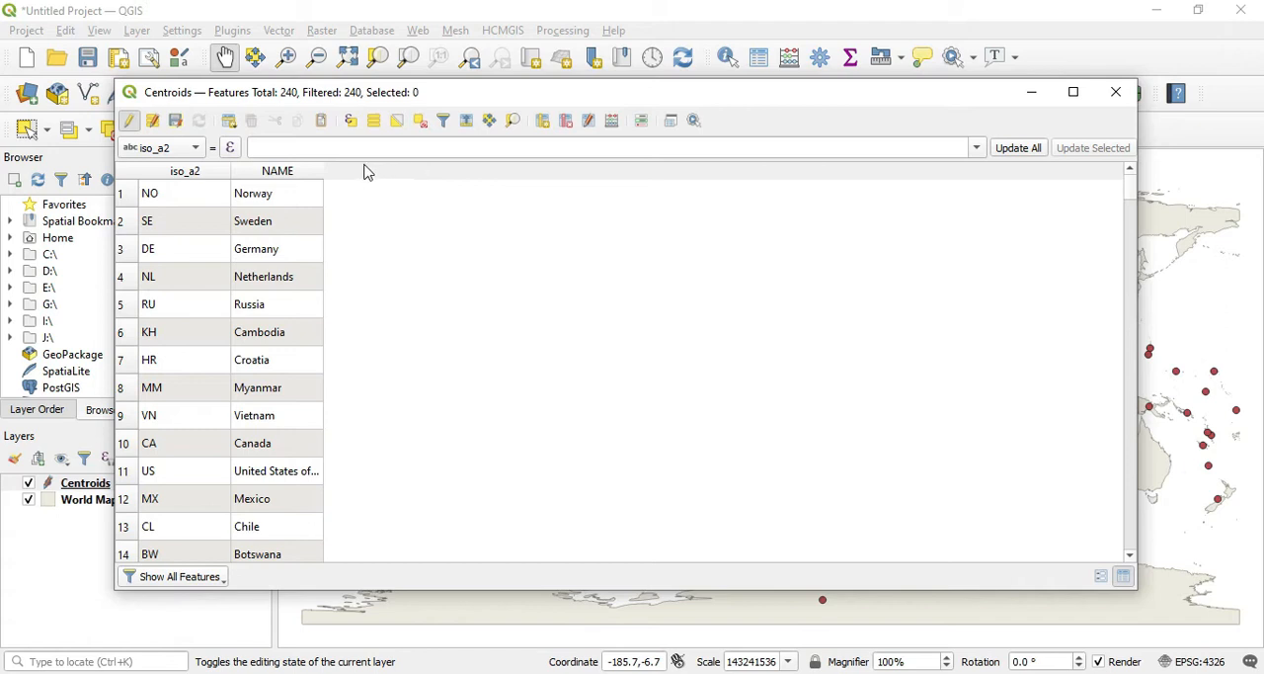
Step: Define a new field x_kord_destination in the field calculator as Decimal number (real) with precision 4
click(613, 128)
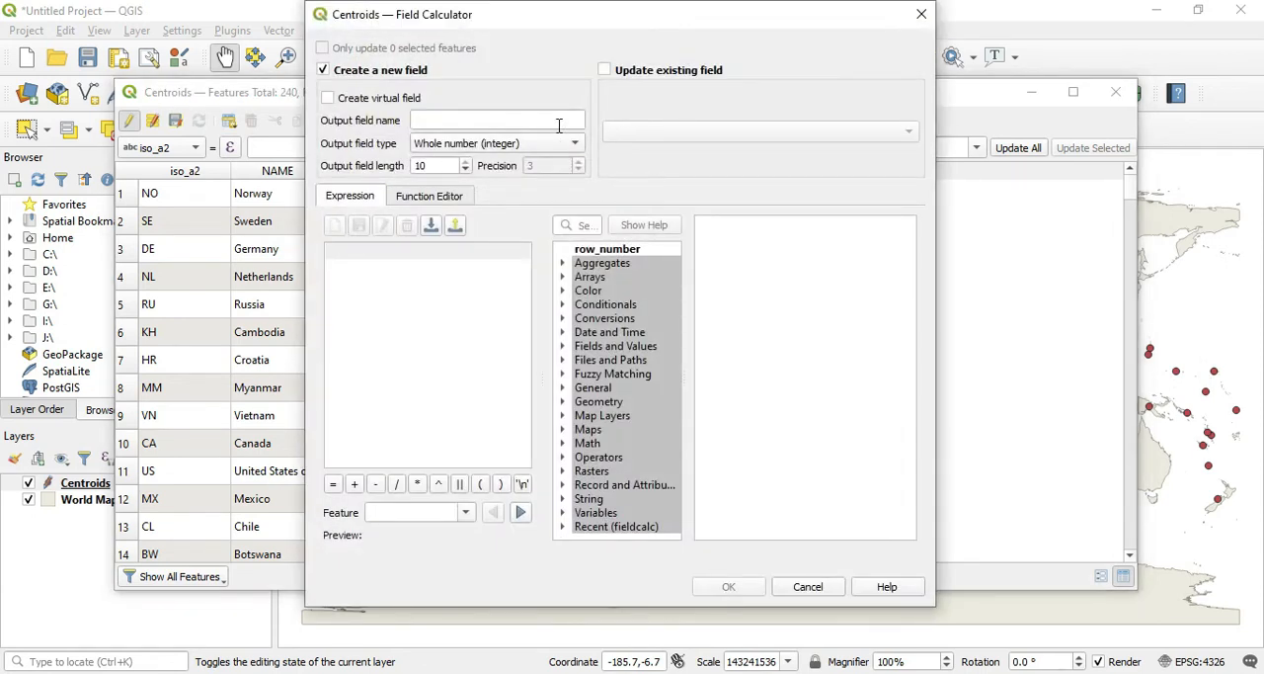
click(434, 125)
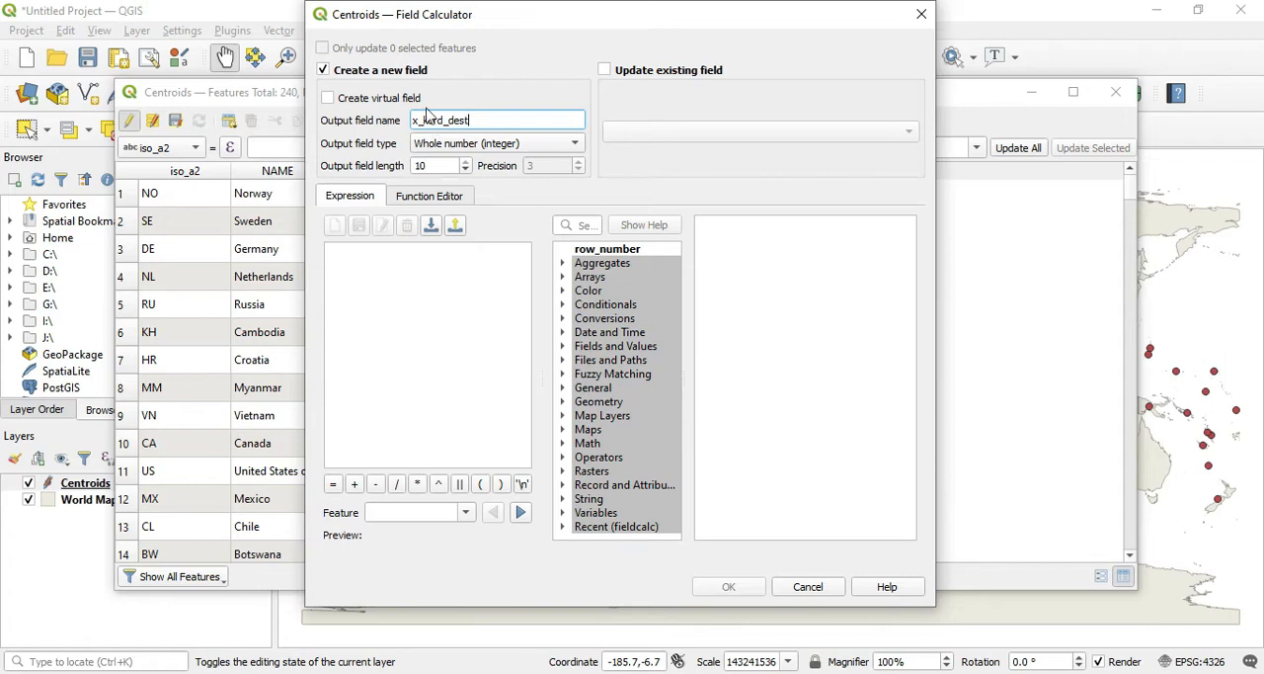
text(ination)
click(487, 149)
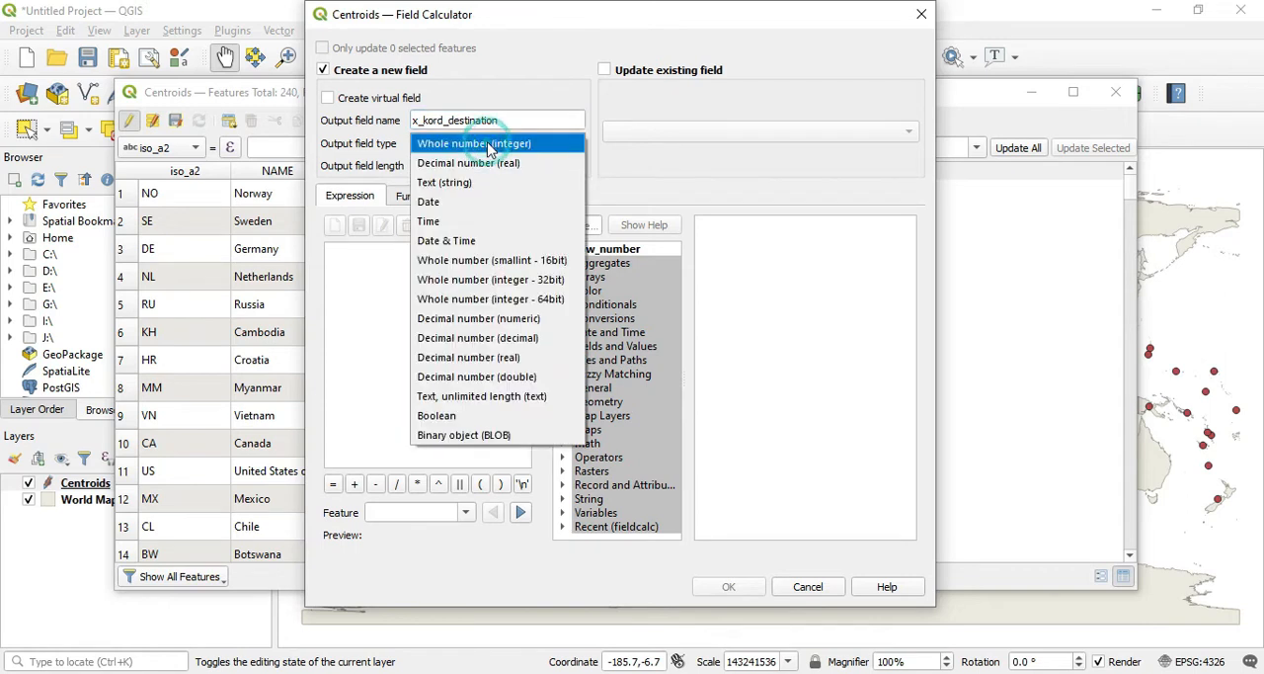
click(487, 164)
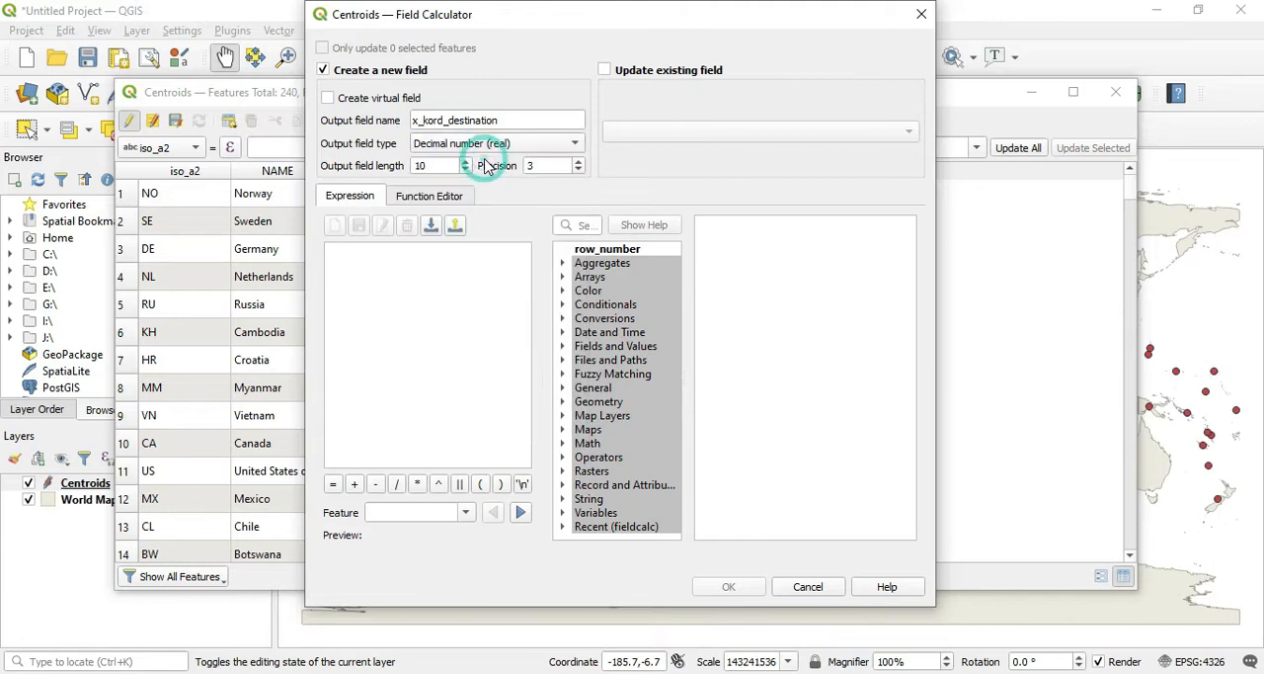
click(578, 162)
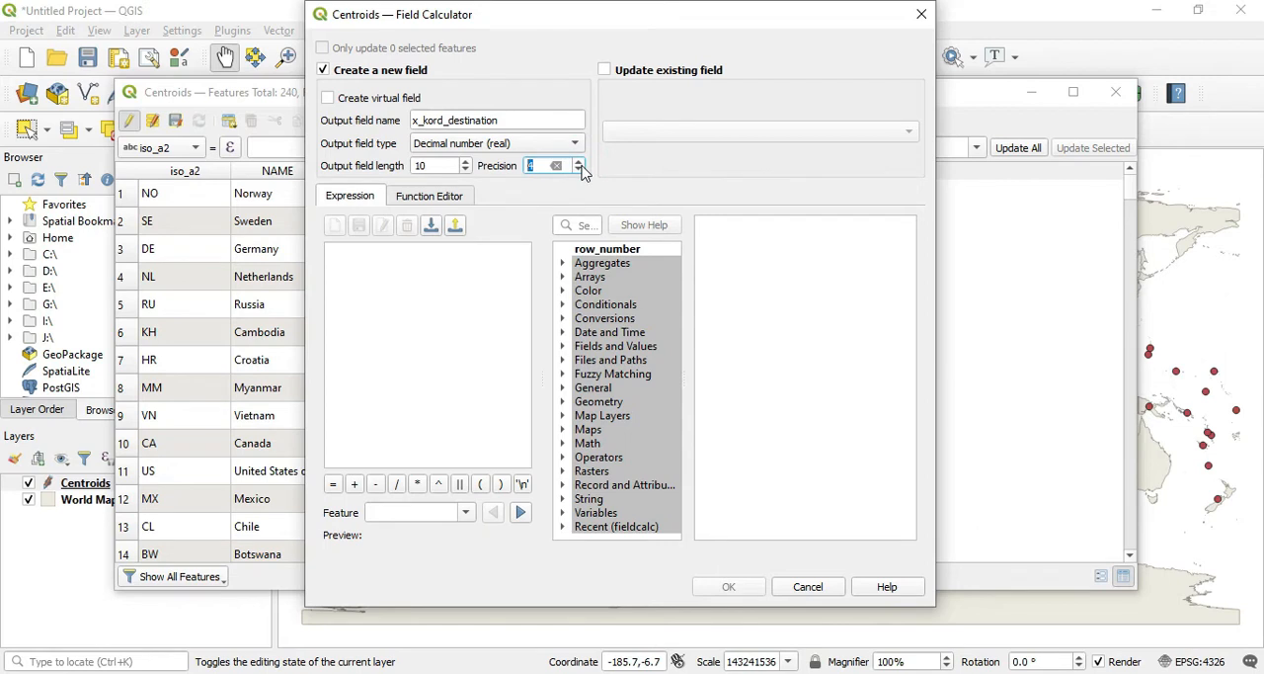
Step: Fill x_kord_destination with each centroid's x coordinate using the $x geometry function, and widen the table columns slightly
click(564, 402)
scroll(622, 416, down, 12)
scroll(621, 416, down, 2)
scroll(620, 415, down, 17)
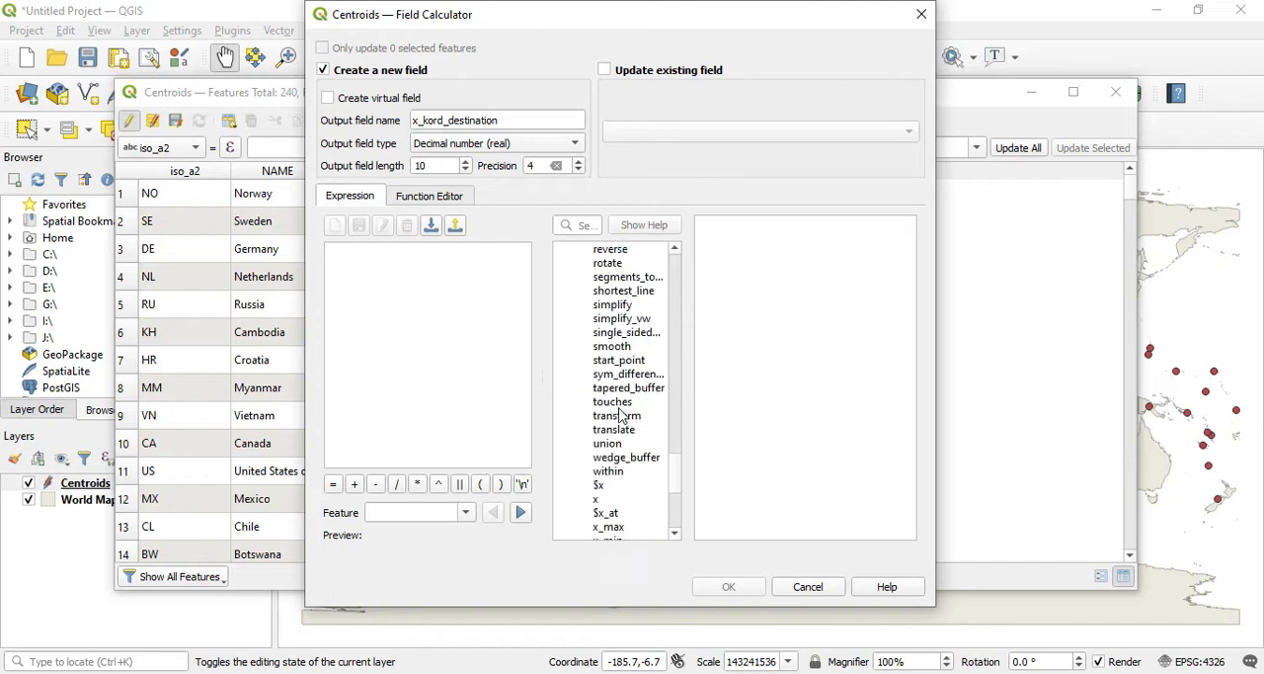
double_click(598, 443)
click(741, 586)
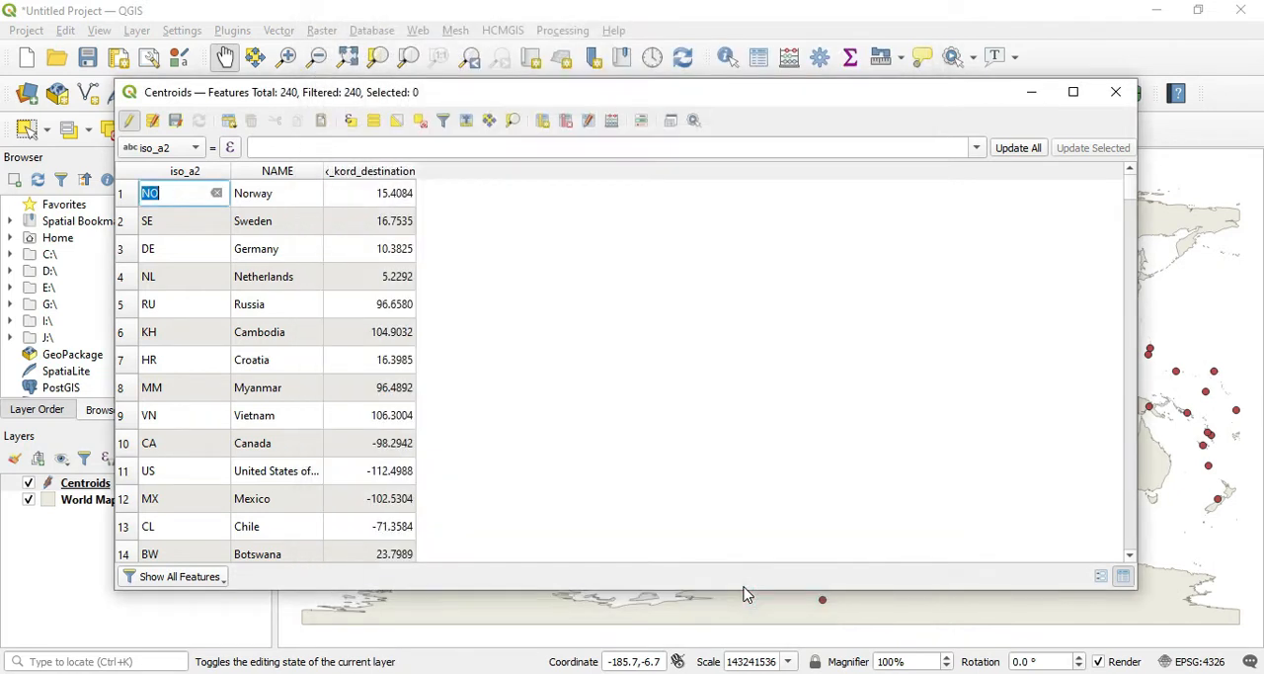
drag(416, 170, 424, 172)
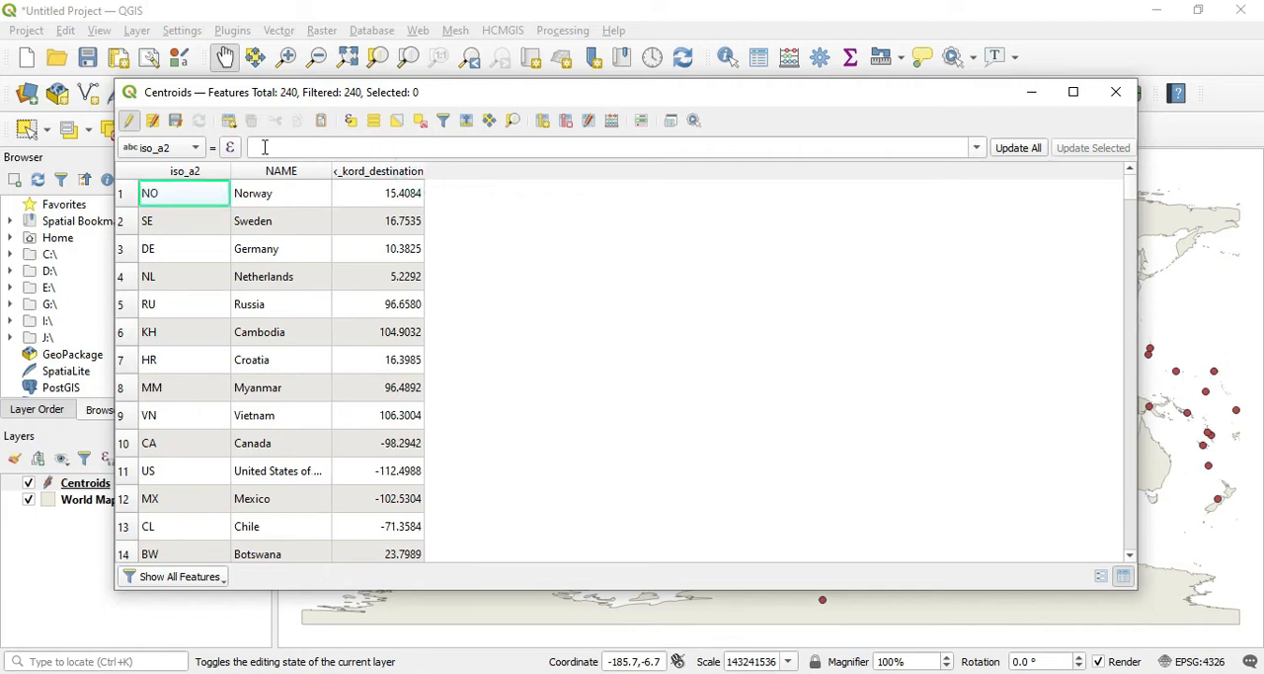
Step: Define another calculated field, y_kord_destination, as Decimal number (real) with precision 4
click(611, 122)
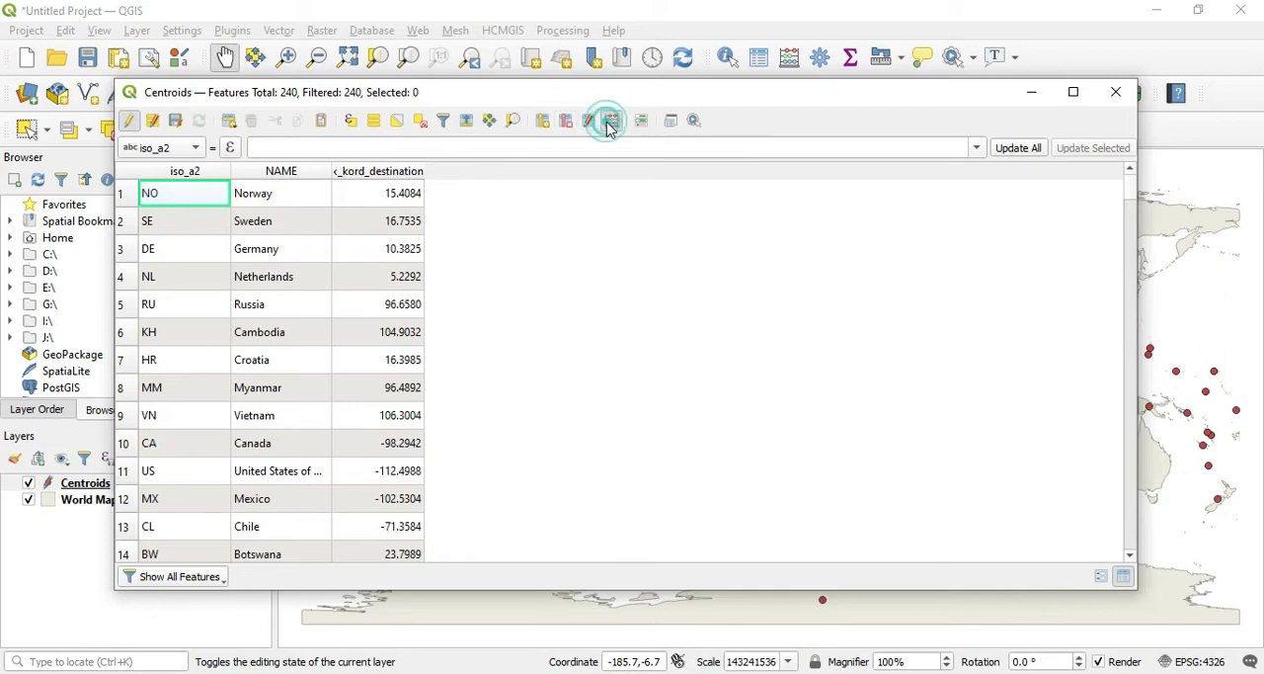
click(436, 116)
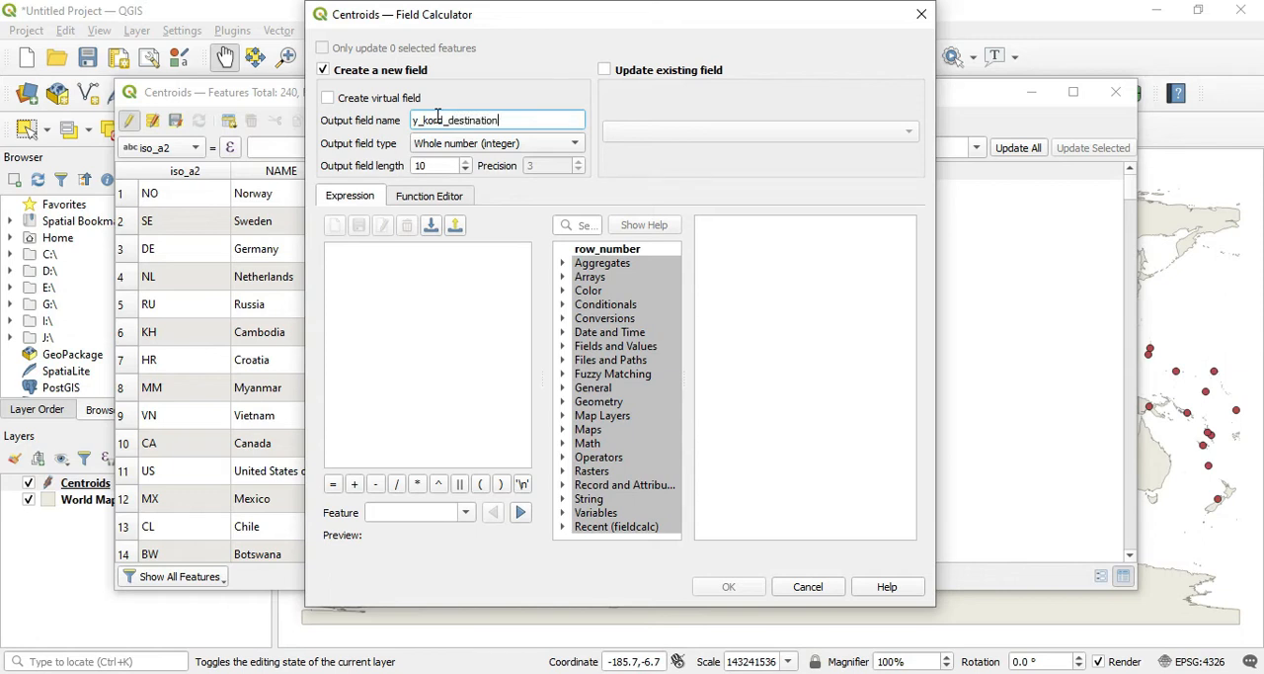
click(479, 144)
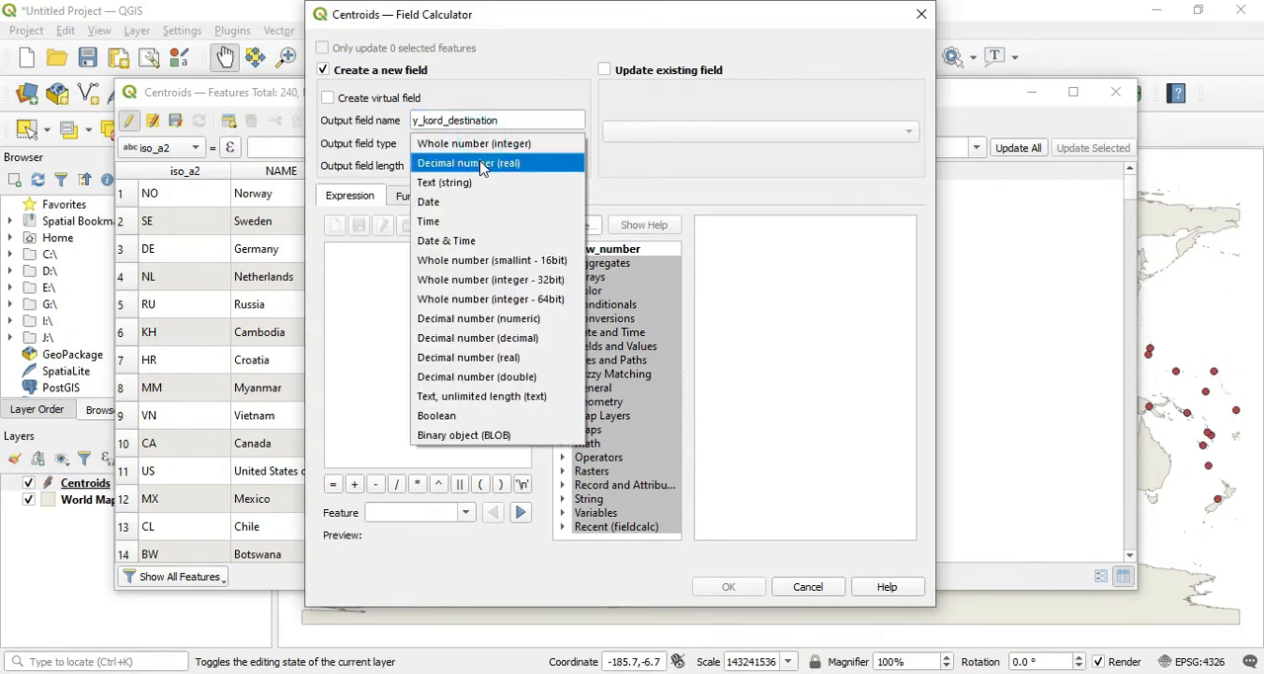
click(481, 164)
click(579, 162)
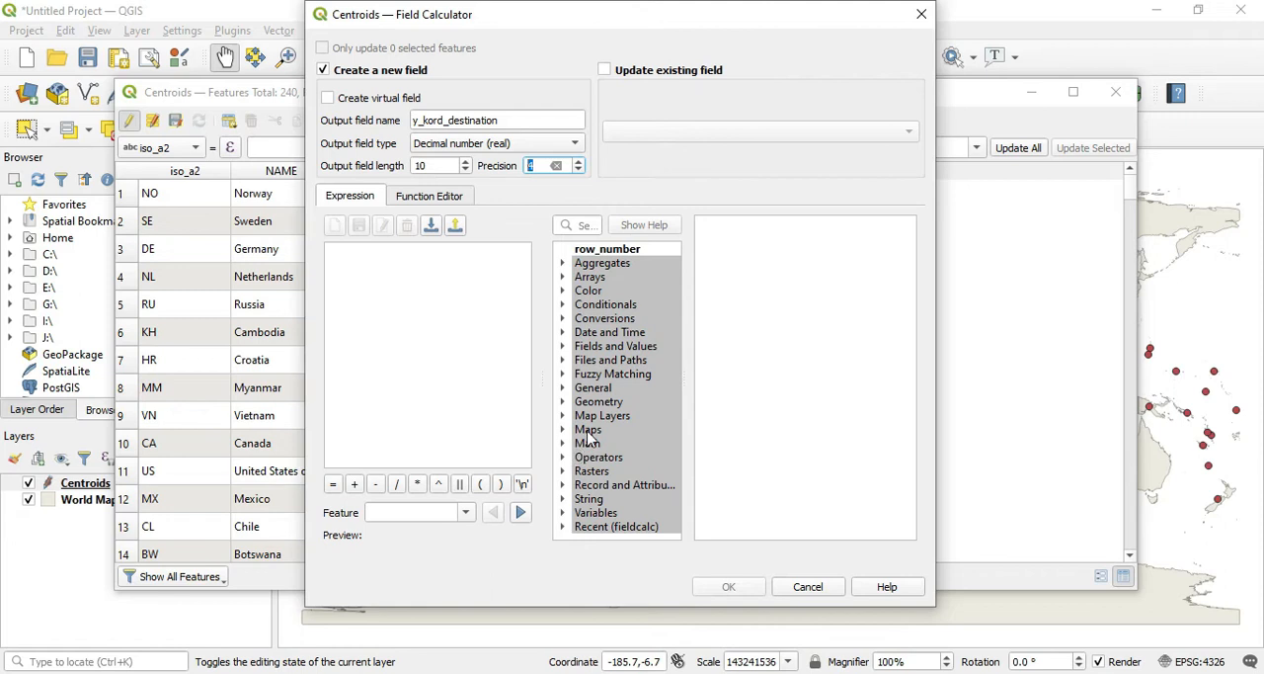
Step: Fill y_kord_destination with each centroid's y coordinate using the $y geometry function
click(561, 402)
scroll(652, 415, down, 12)
scroll(650, 415, down, 20)
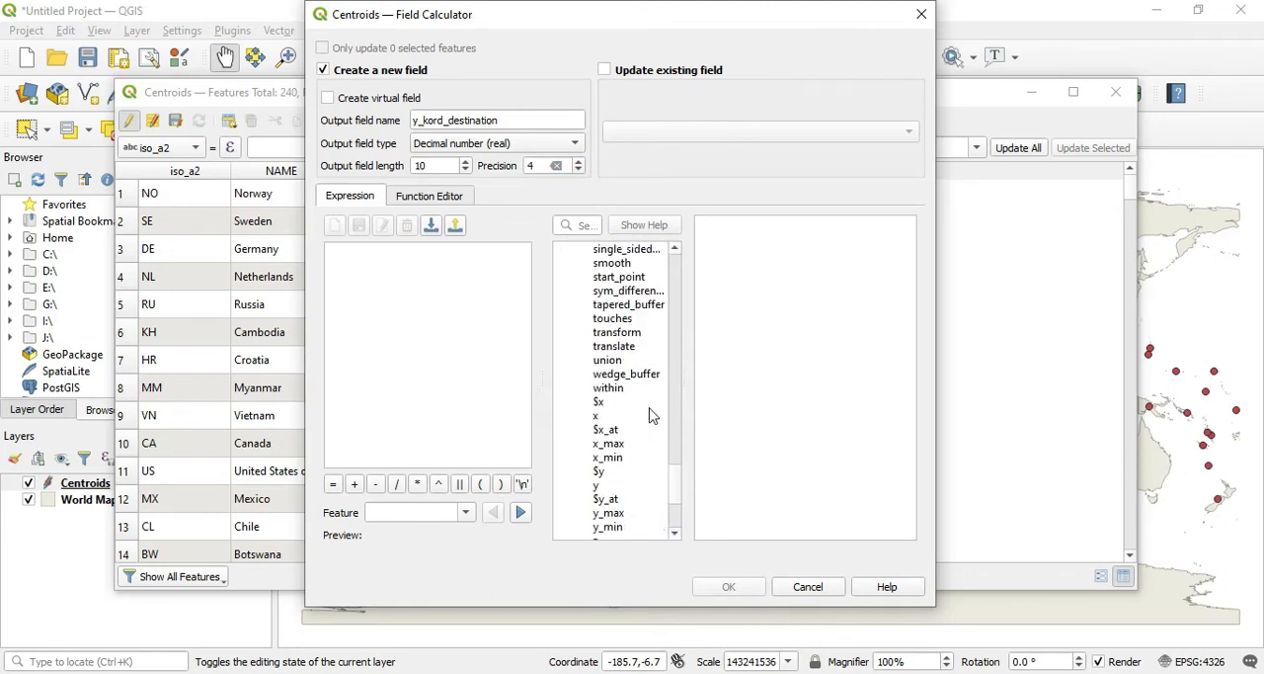
scroll(652, 415, down, 1)
double_click(599, 429)
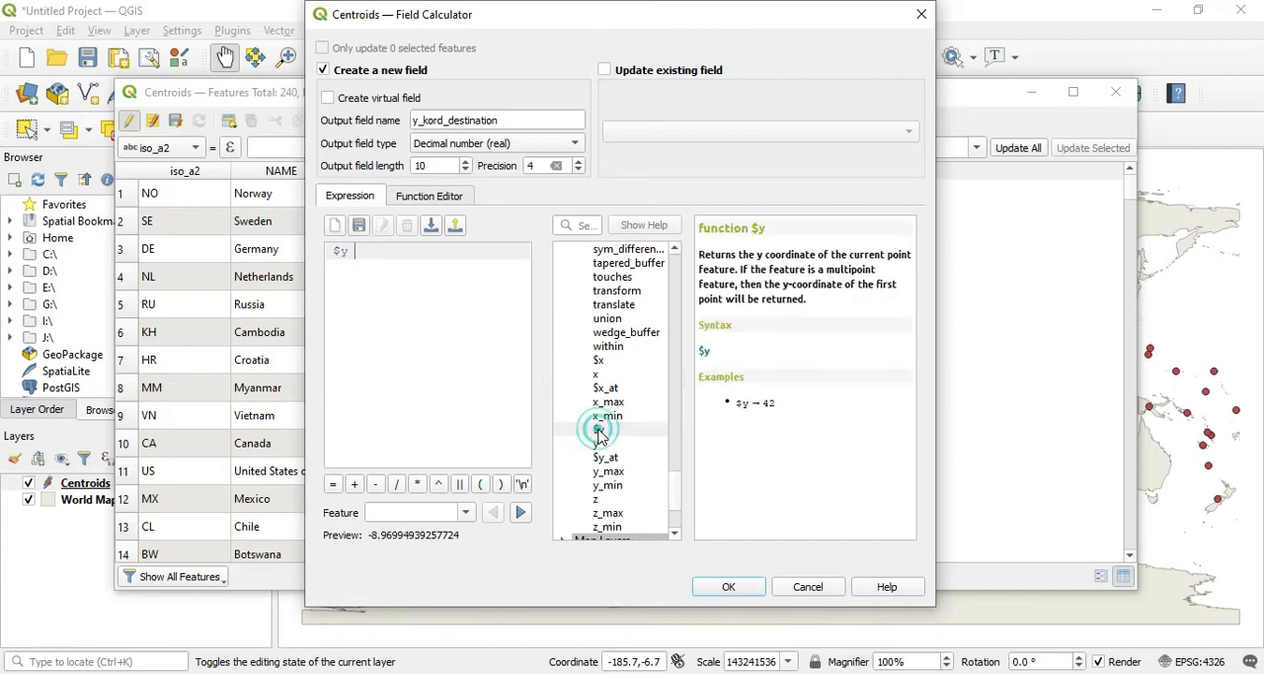
click(729, 587)
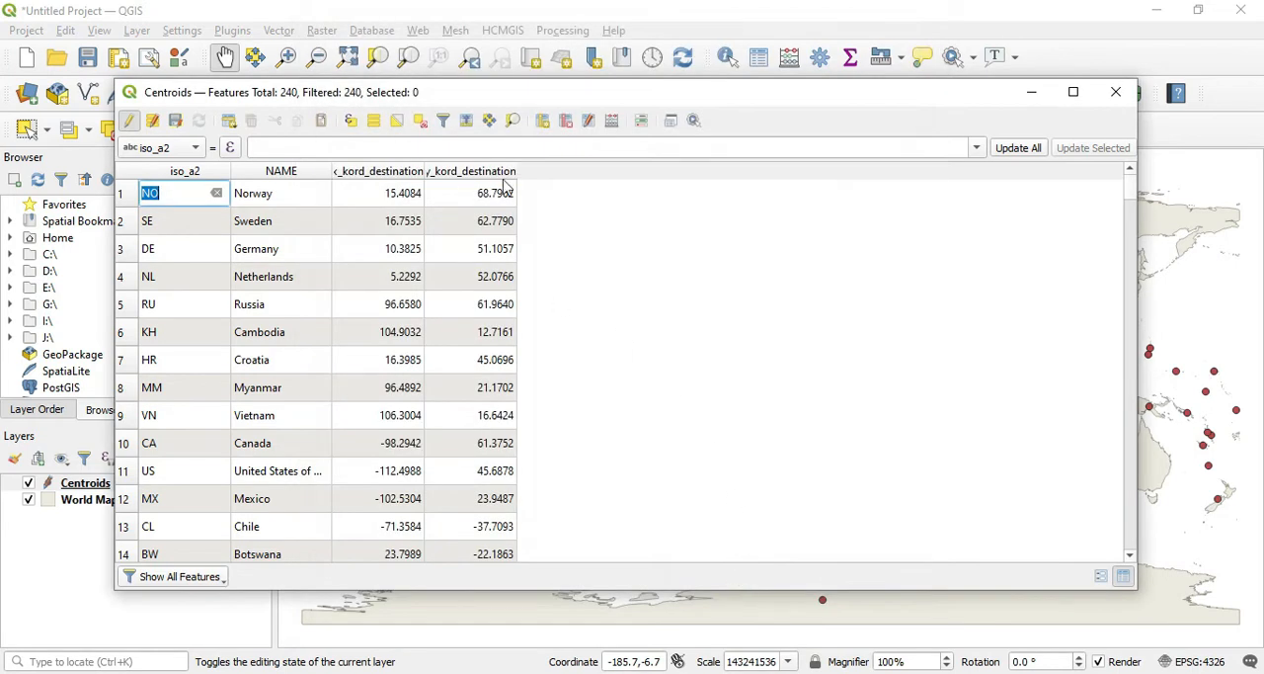
Step: Fit the widths of the x_kord_destination and y_kord_destination columns to their full headers
double_click(517, 171)
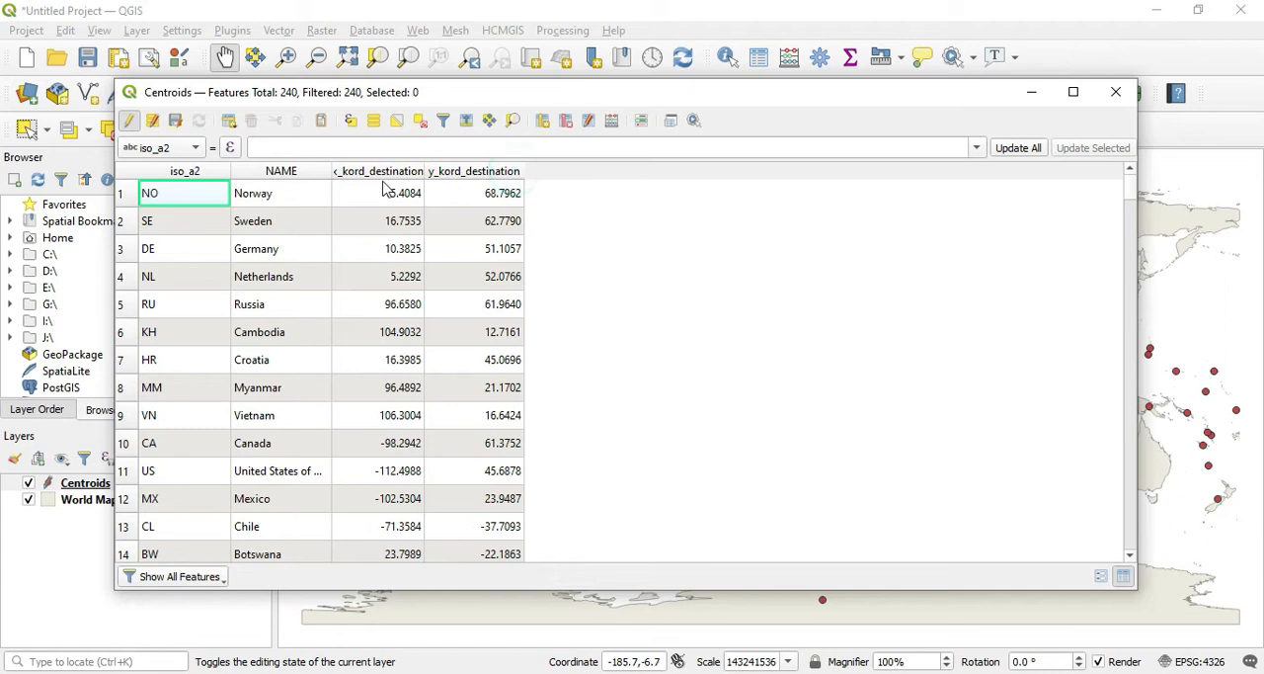
double_click(424, 171)
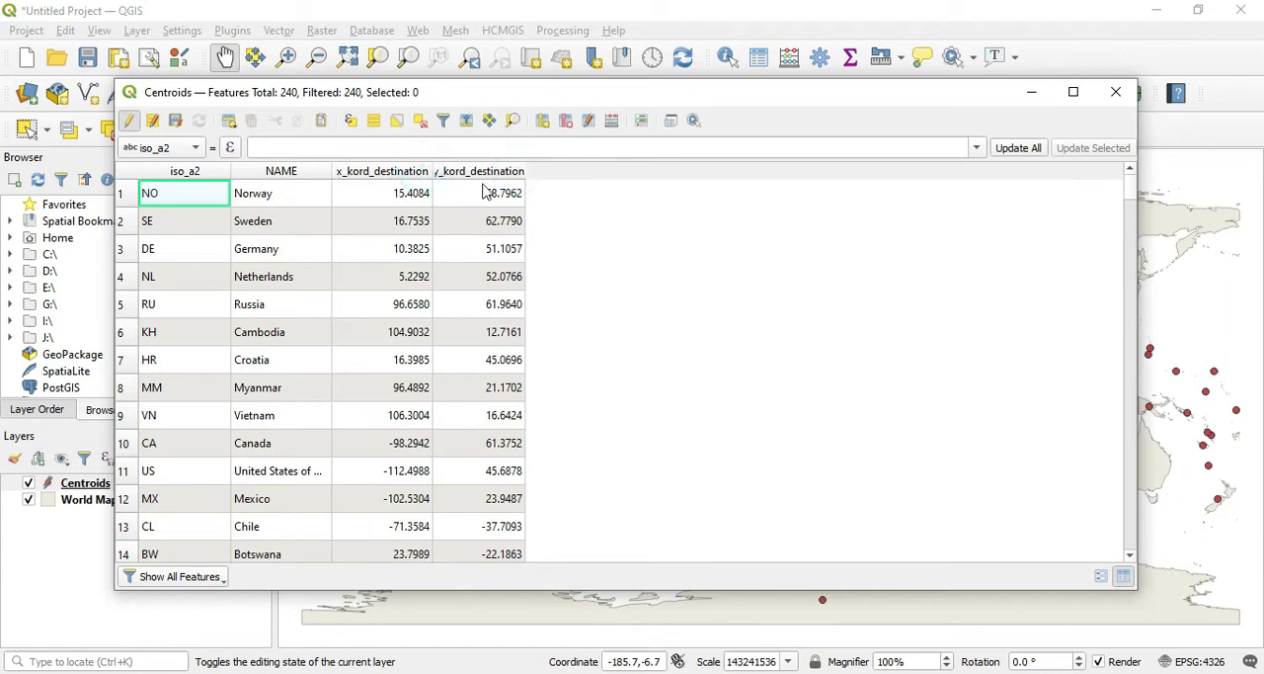
double_click(525, 170)
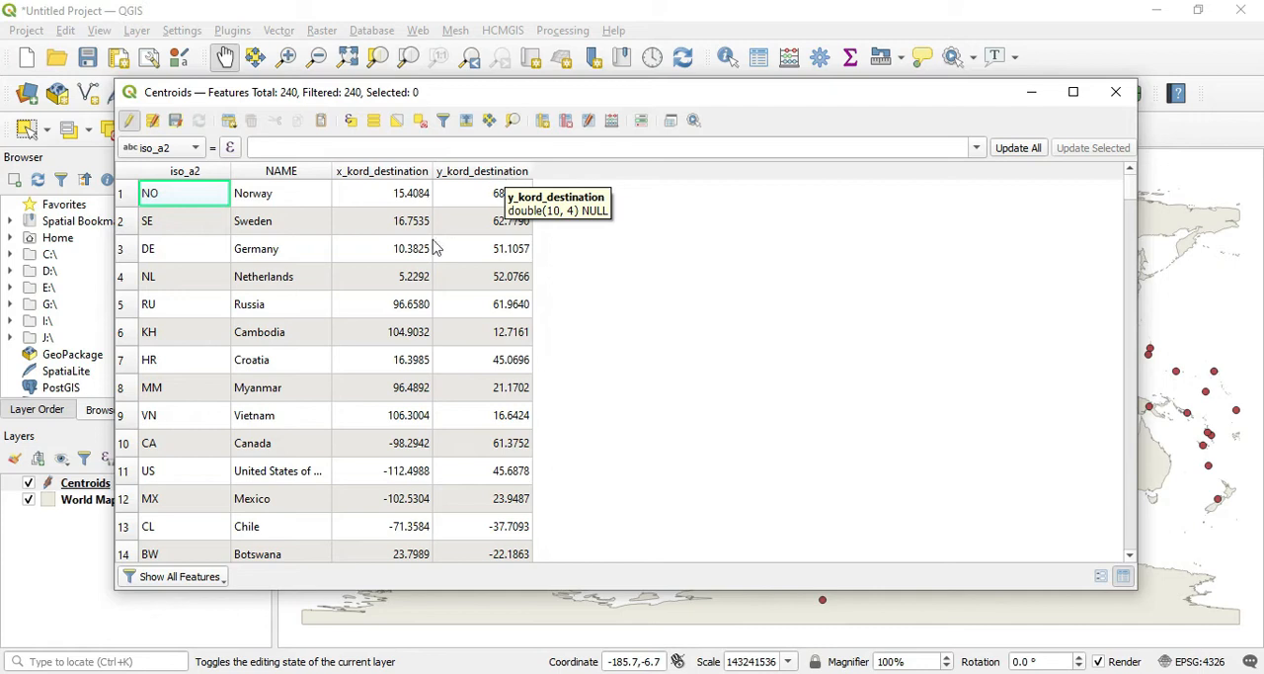
Step: Add a field named x_kord_origin to the Centroids table as Decimal number (real) with length 10 and precision 4
scroll(304, 324, down, 4)
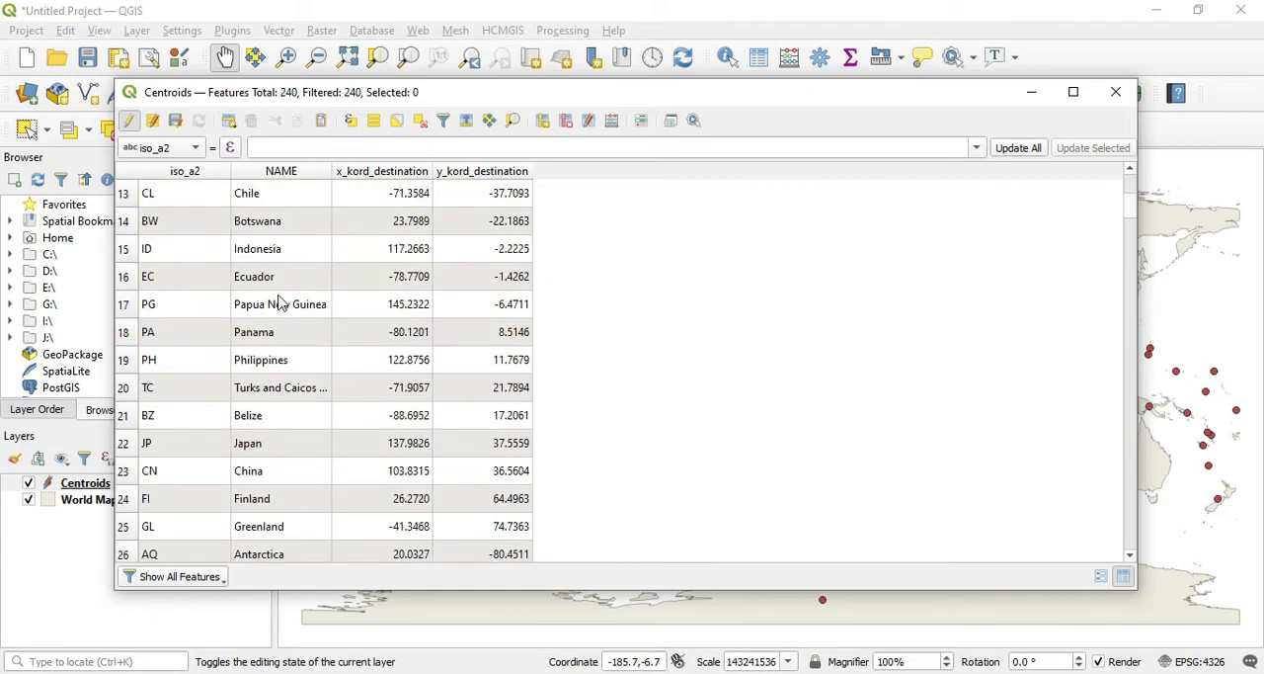
double_click(270, 253)
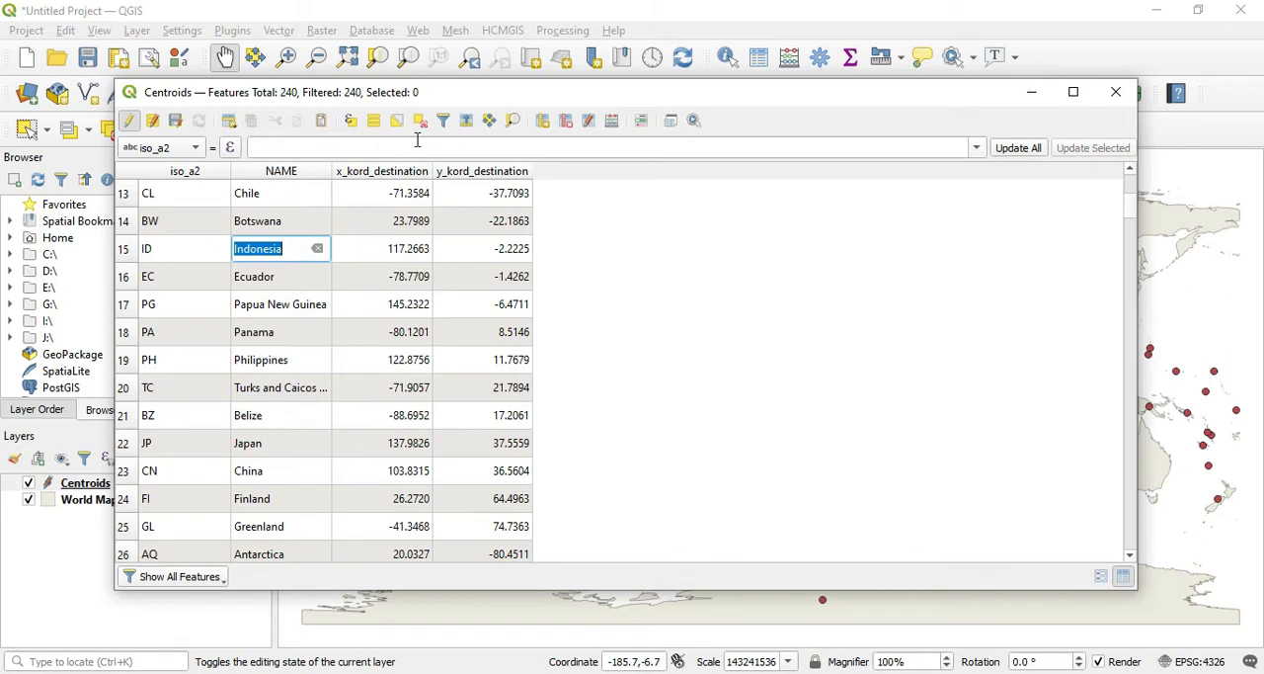
click(546, 121)
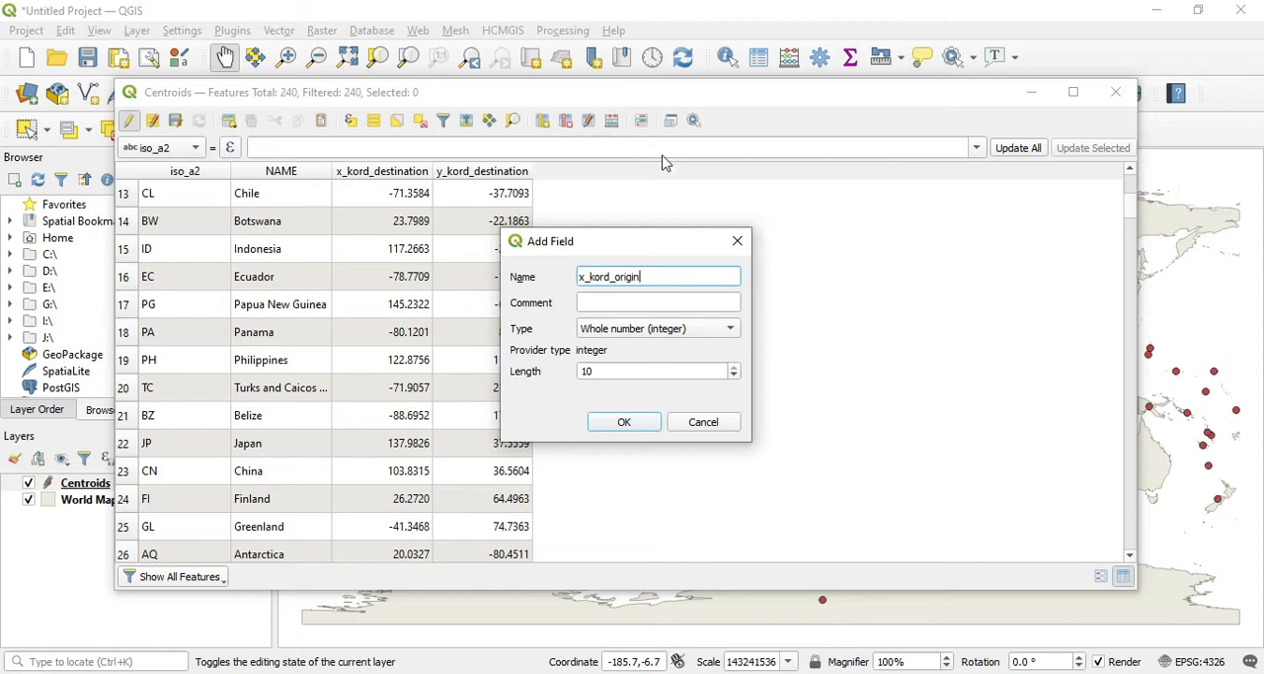
click(697, 333)
click(680, 348)
click(733, 392)
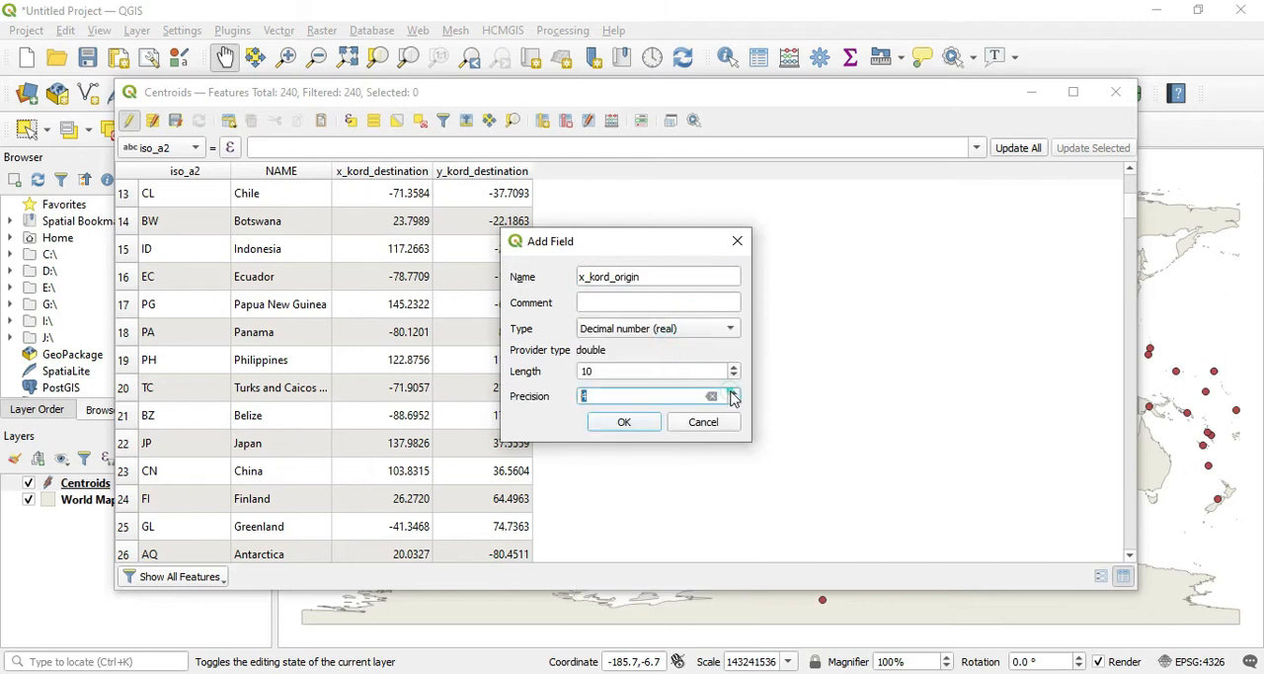
click(624, 423)
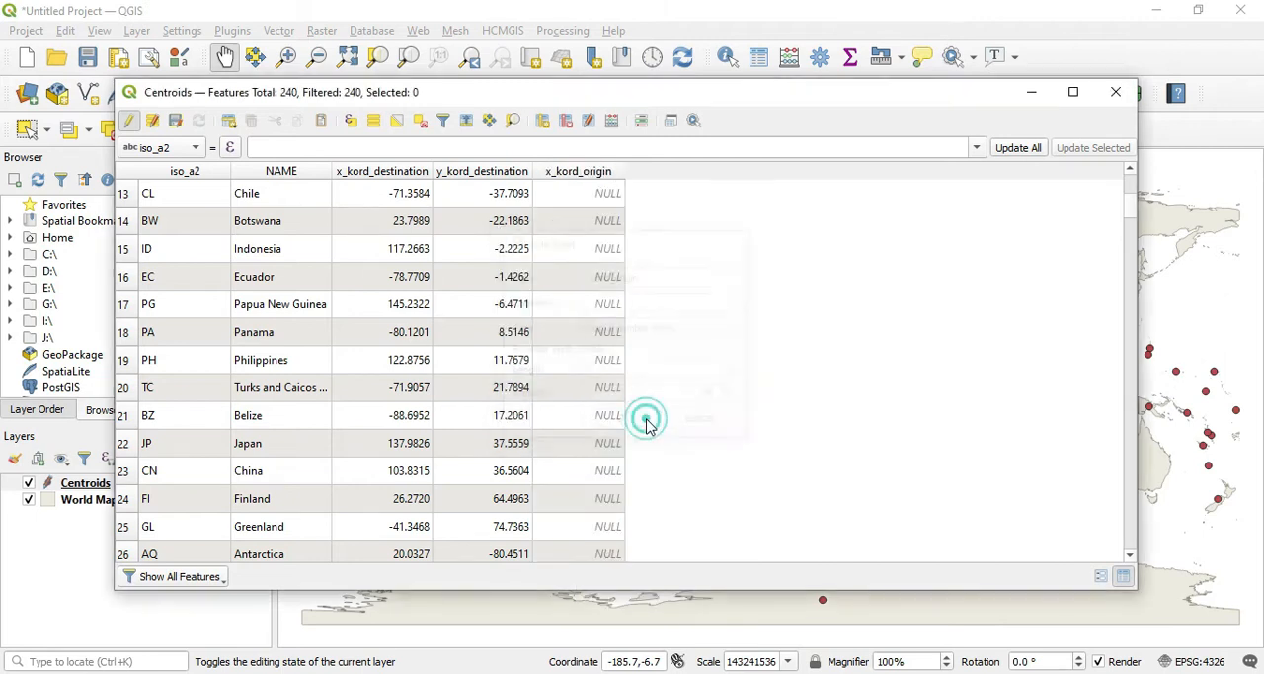
Step: Add a matching y_kord_origin field as Decimal number (real) with length 10 and precision 4
click(542, 120)
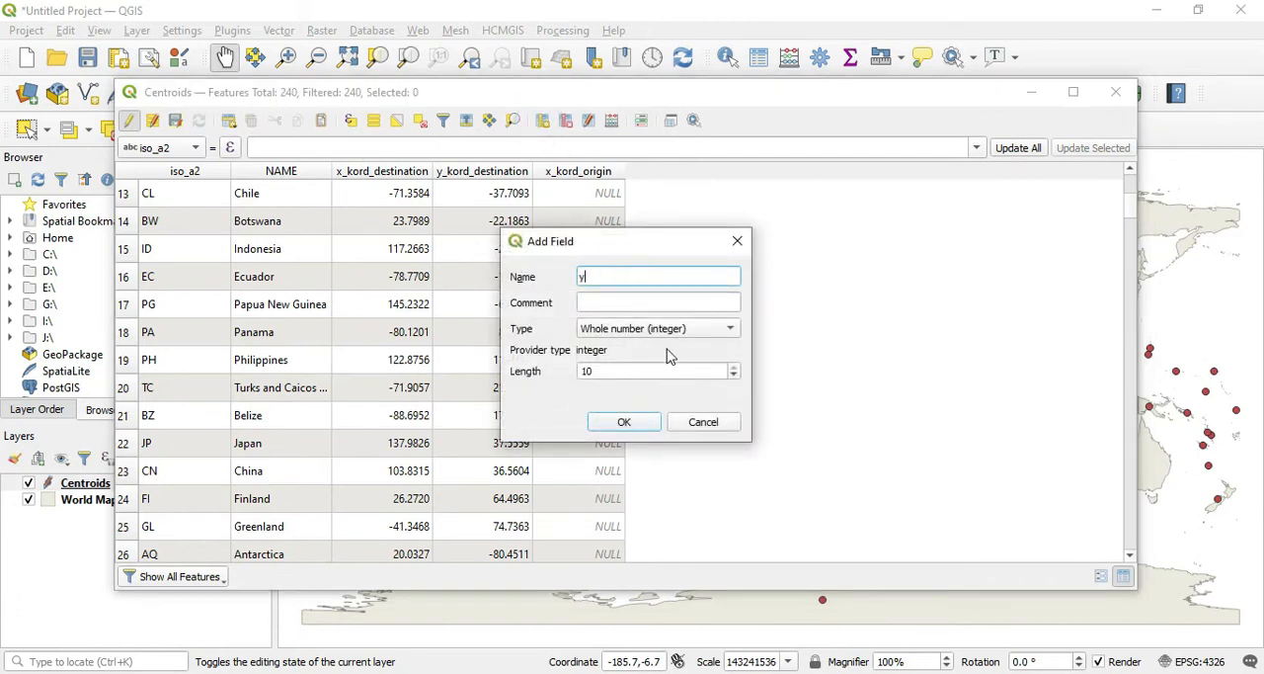
text(y_kord_origin)
click(685, 330)
click(680, 347)
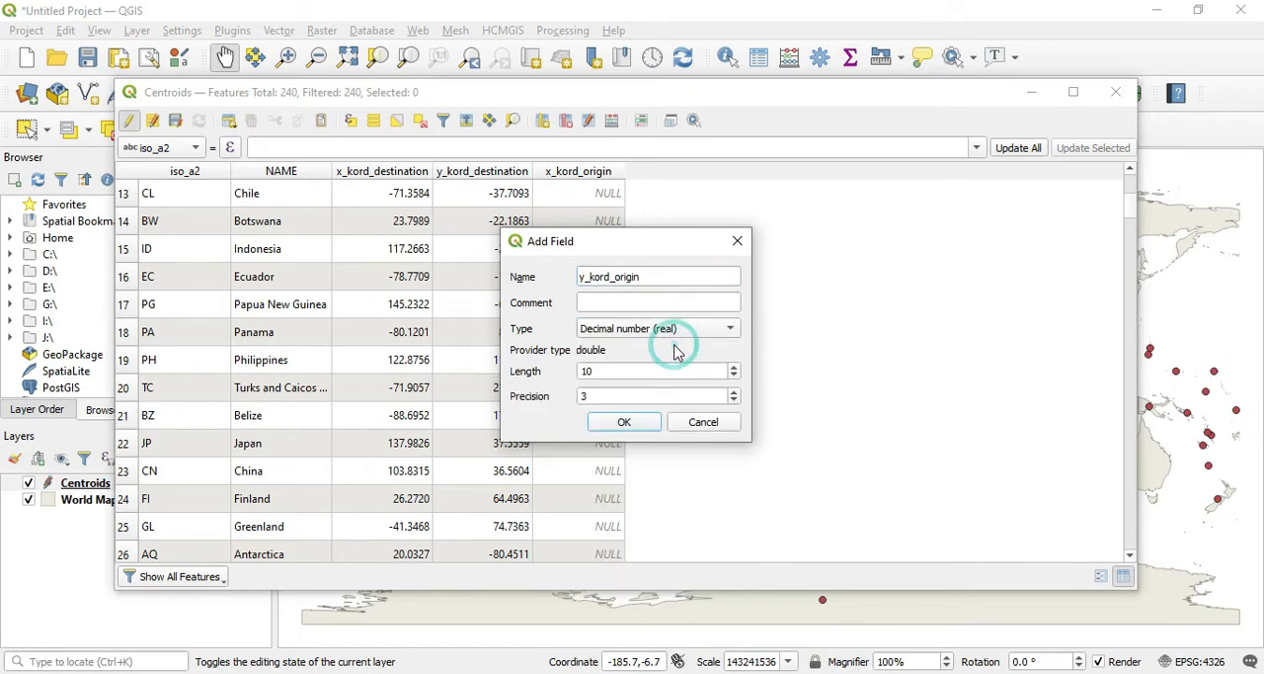
click(734, 392)
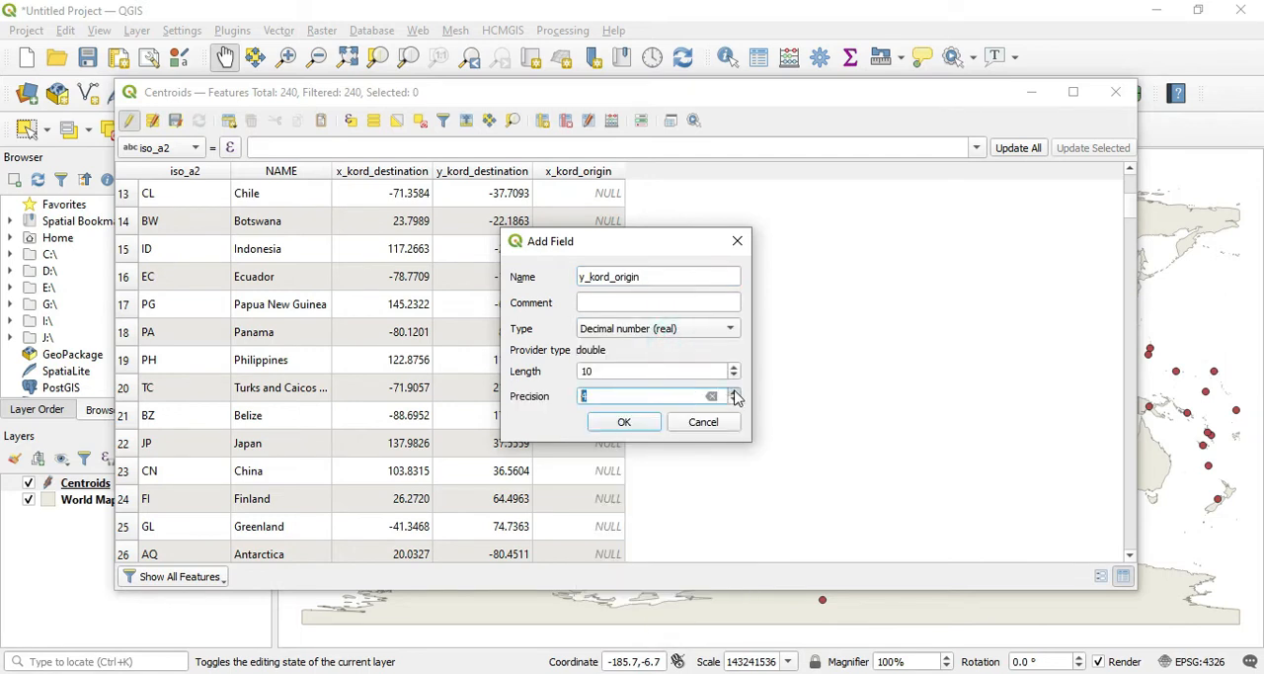
click(625, 422)
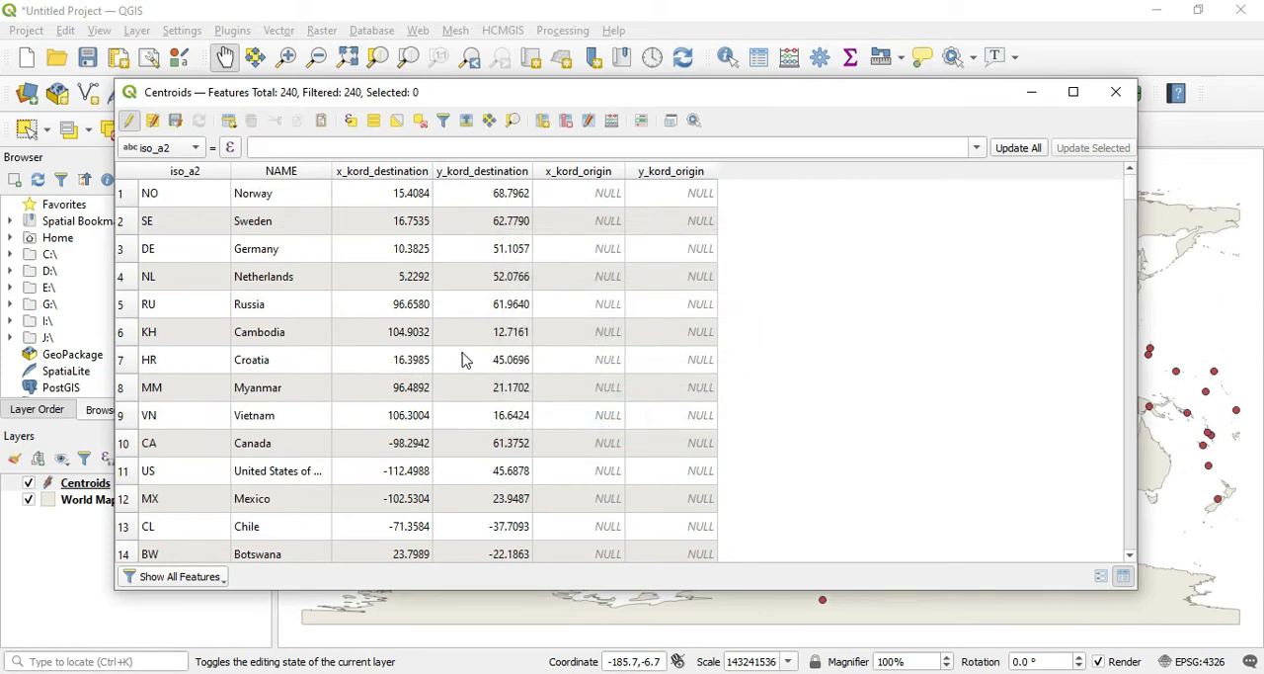
Step: Sort the table by iso_a2, find the Indonesia row and copy its x_kord_destination value
scroll(283, 431, down, 2)
scroll(286, 429, up, 2)
scroll(290, 430, down, 5)
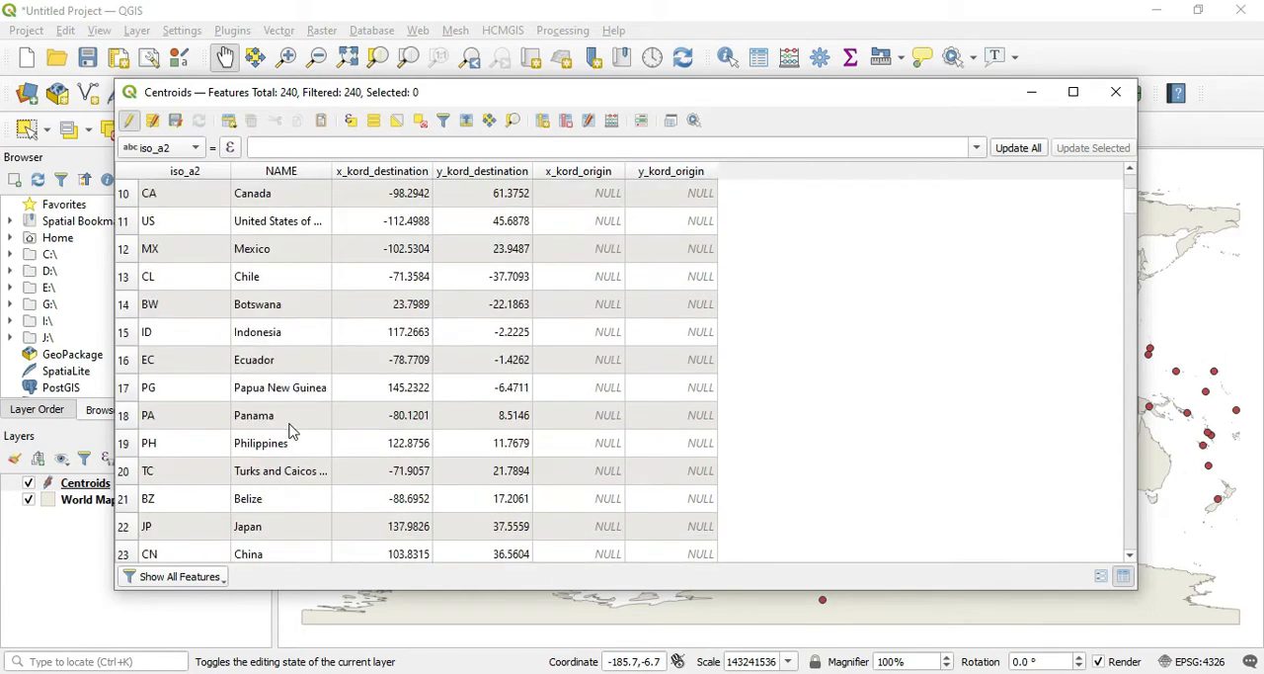
scroll(289, 431, down, 4)
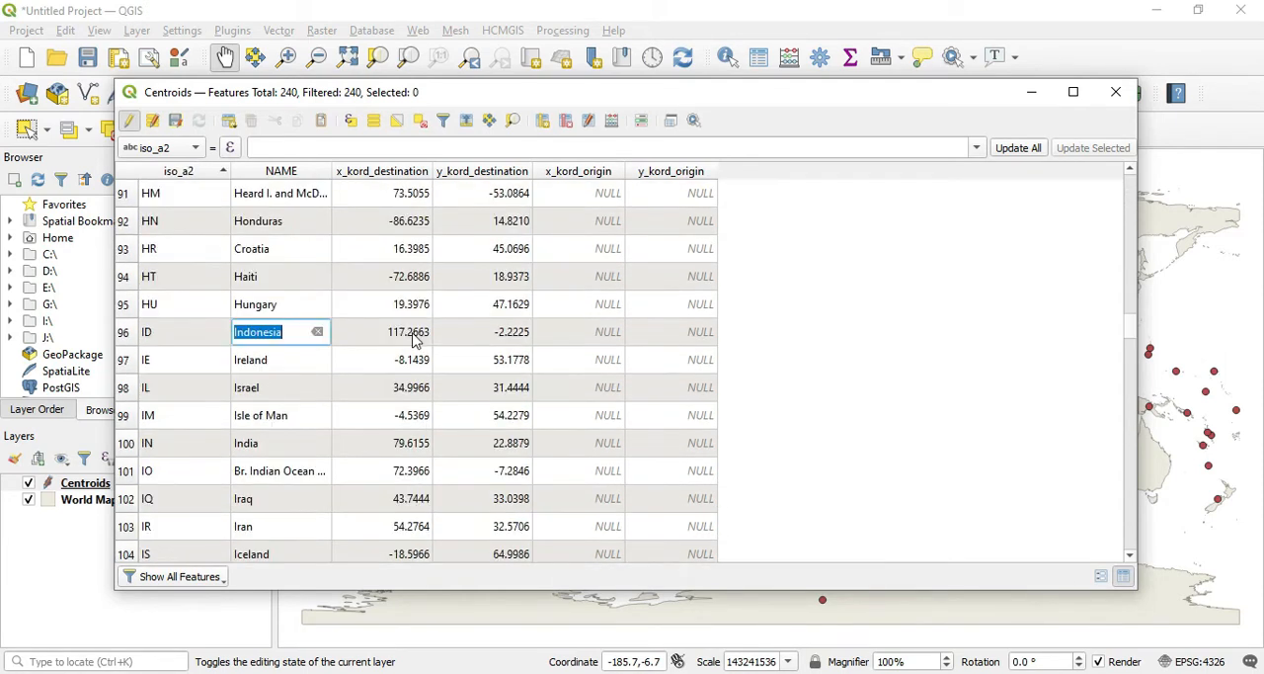
click(415, 335)
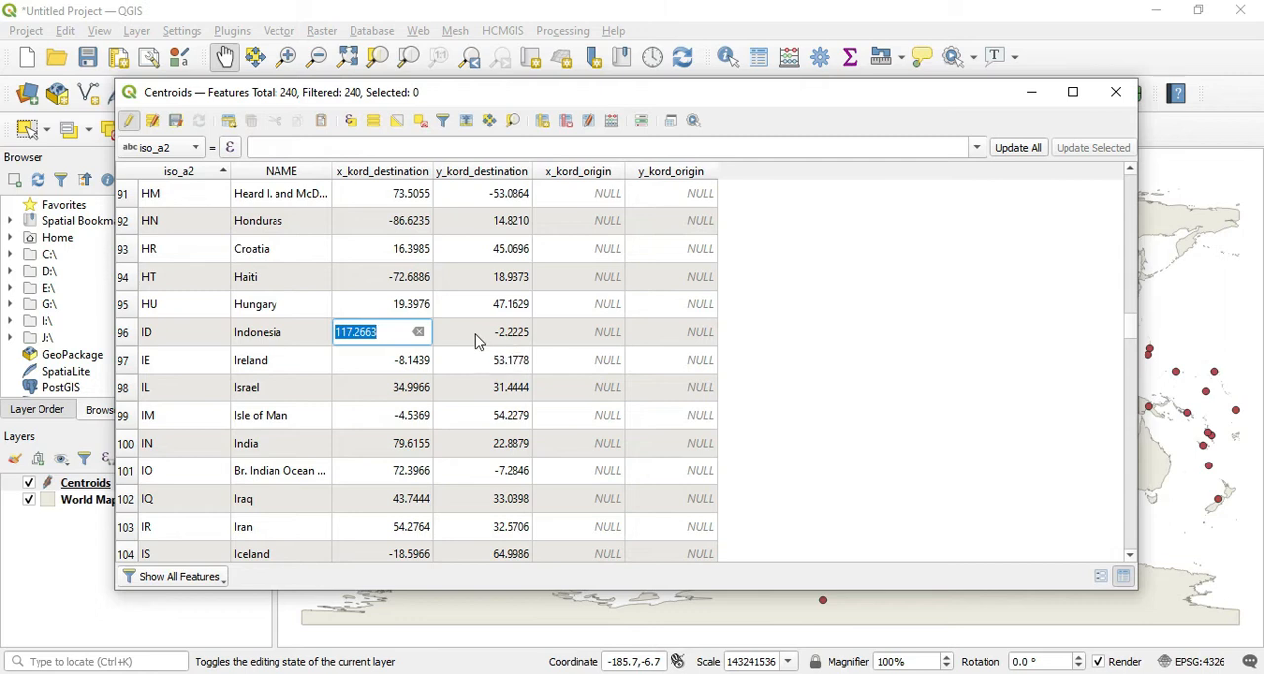
click(560, 341)
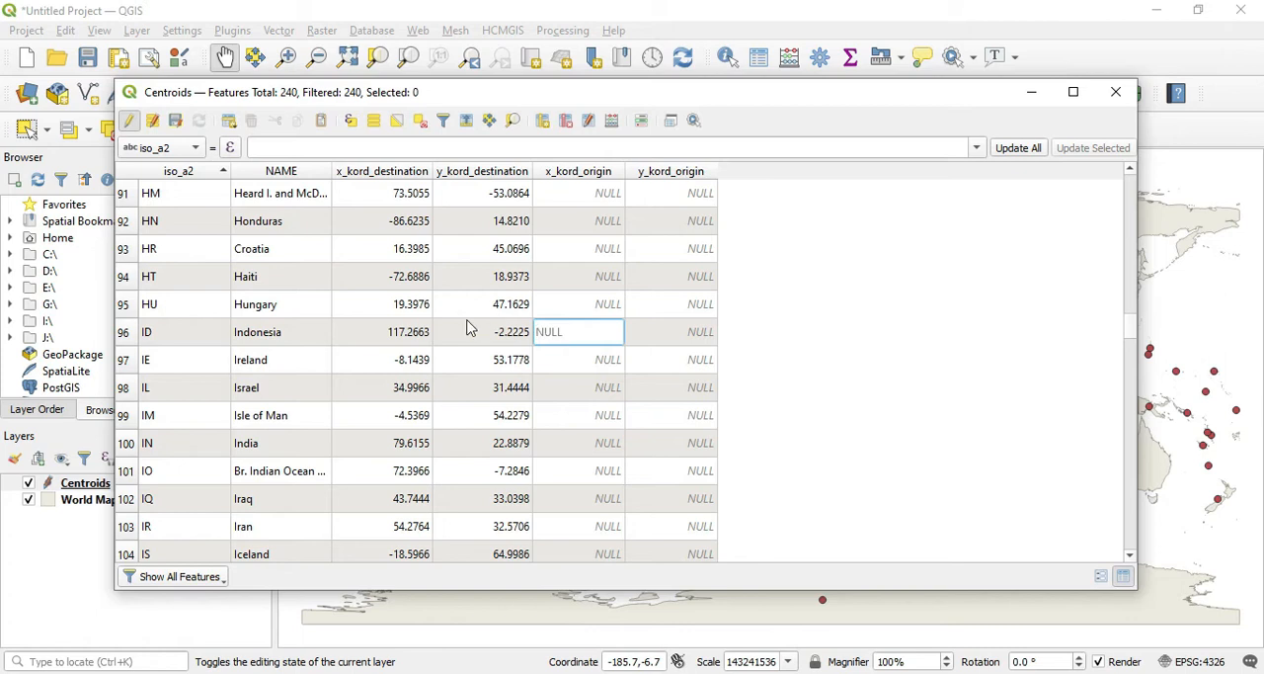
click(409, 332)
right_click(399, 338)
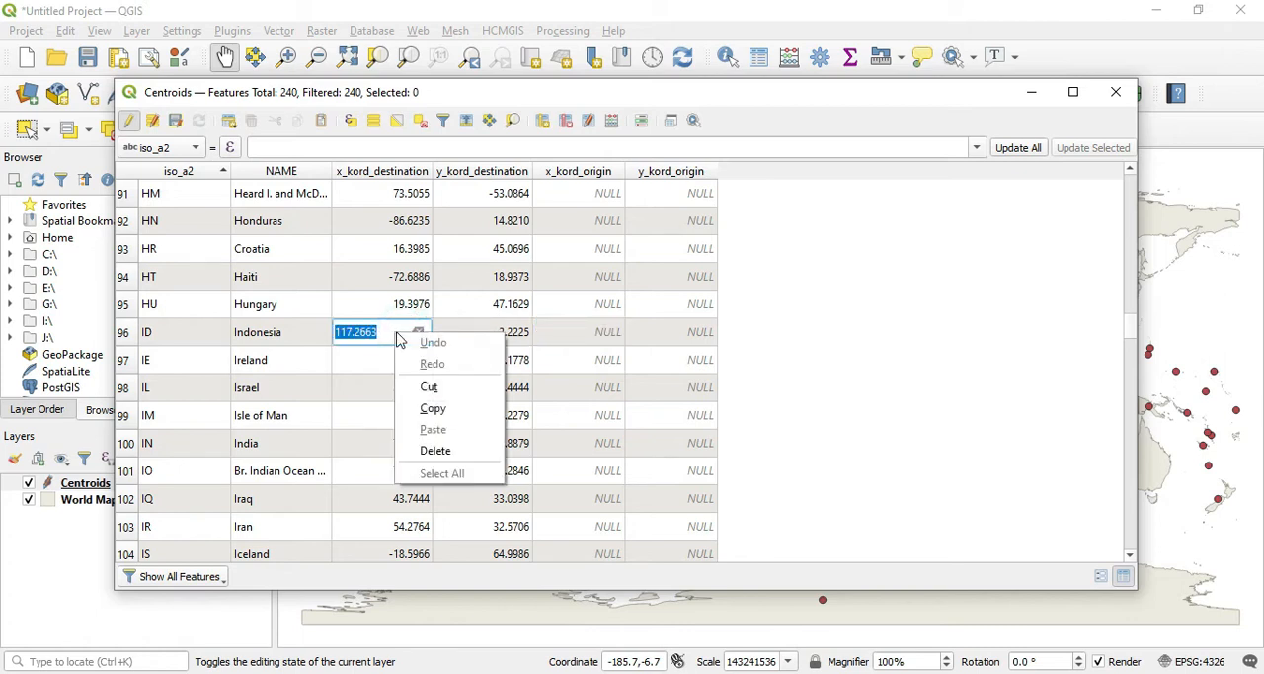
click(437, 409)
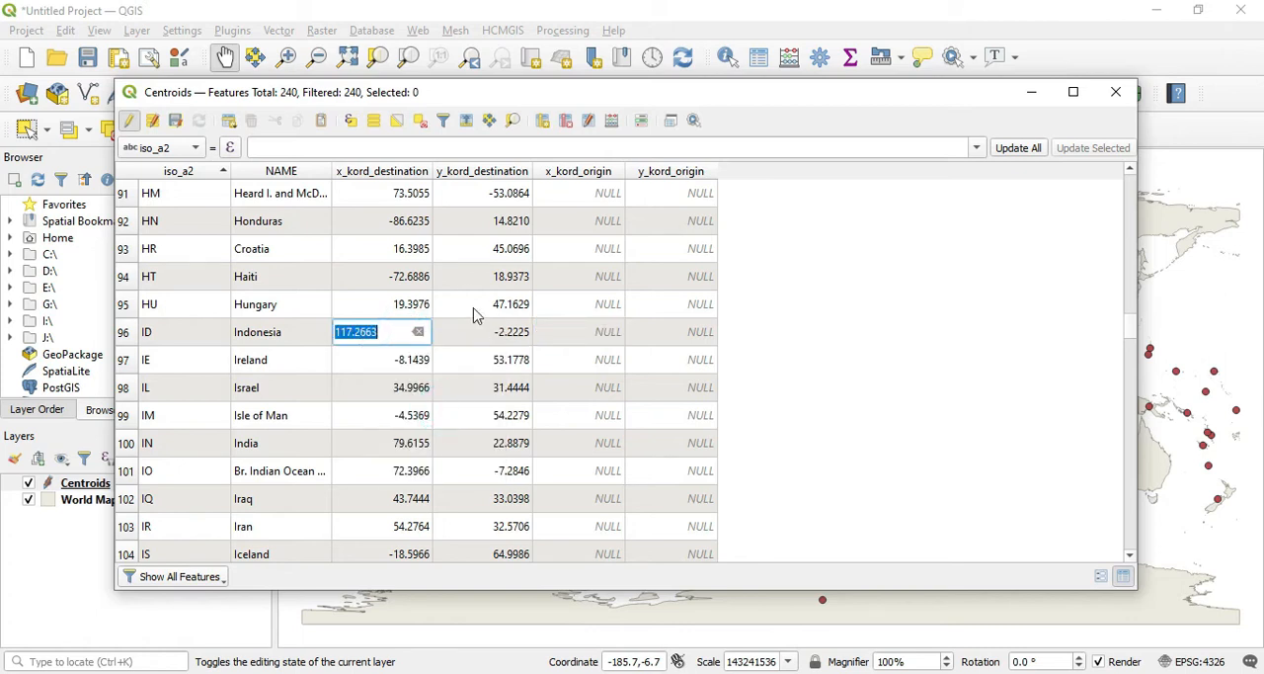
Step: Fill x_kord_origin for all features with Indonesia's x coordinate, entered as the quoted value '117.2663'
click(190, 148)
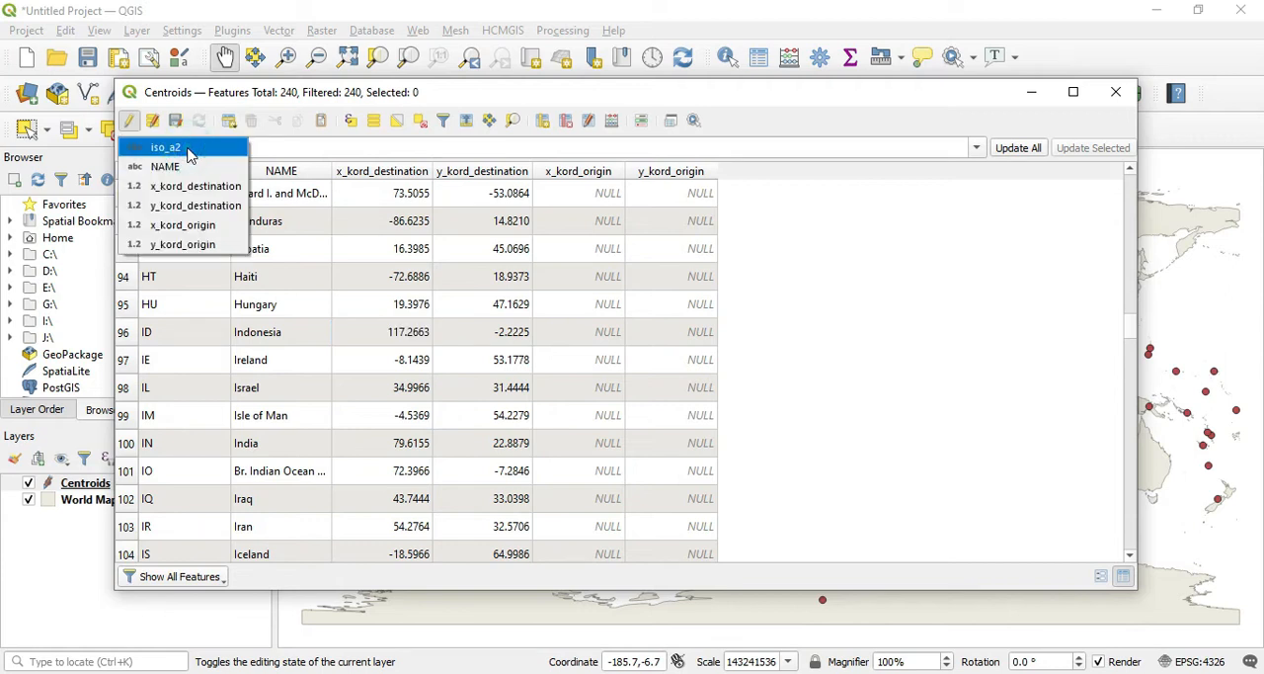
click(206, 226)
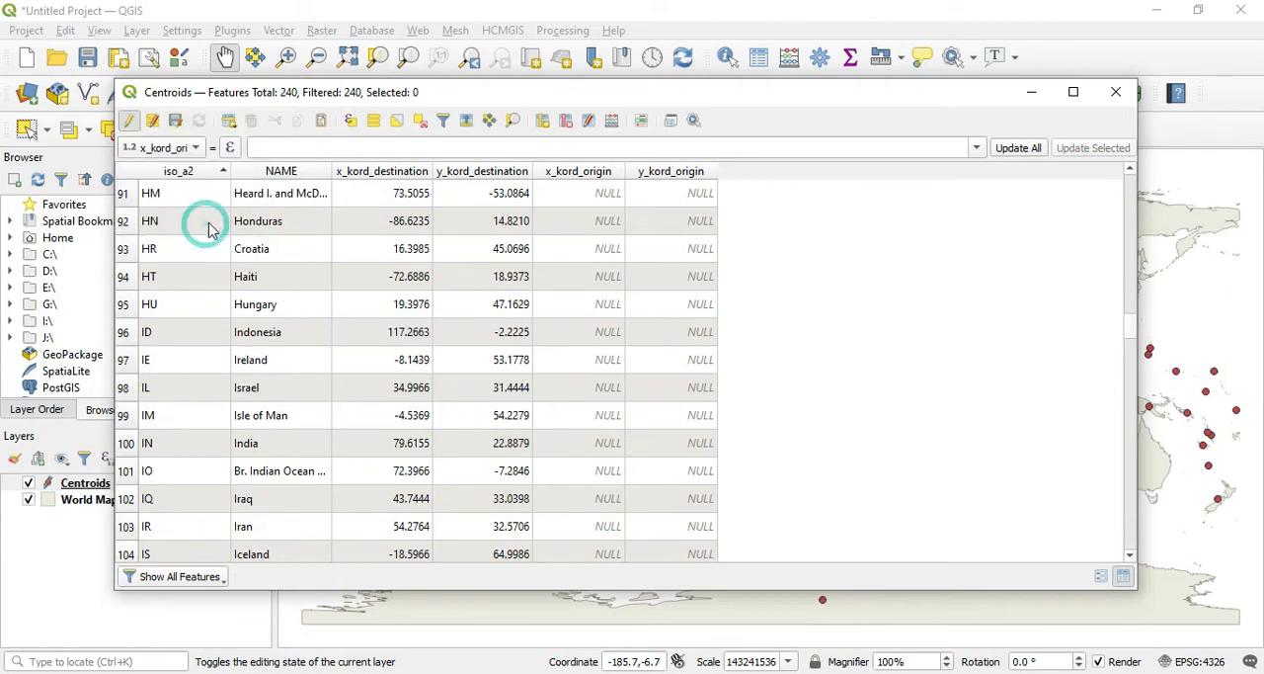
click(328, 146)
key(ctrl+v)
click(255, 148)
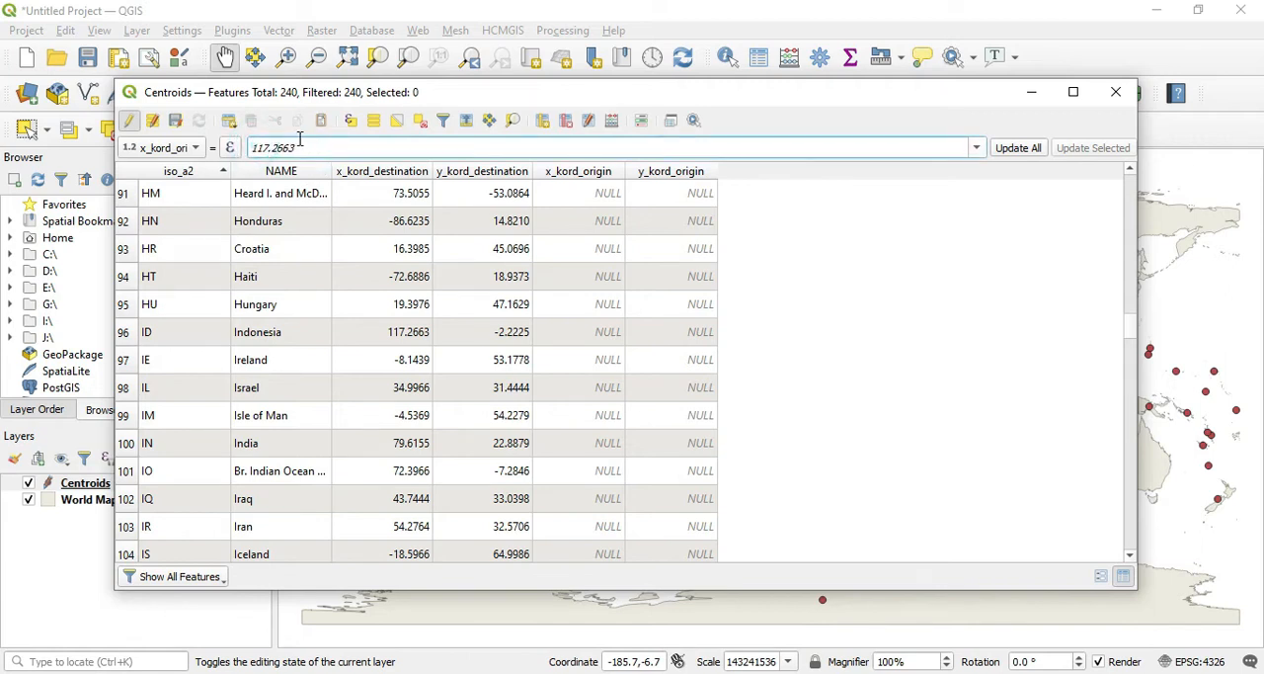
text(()
text(')
click(1017, 154)
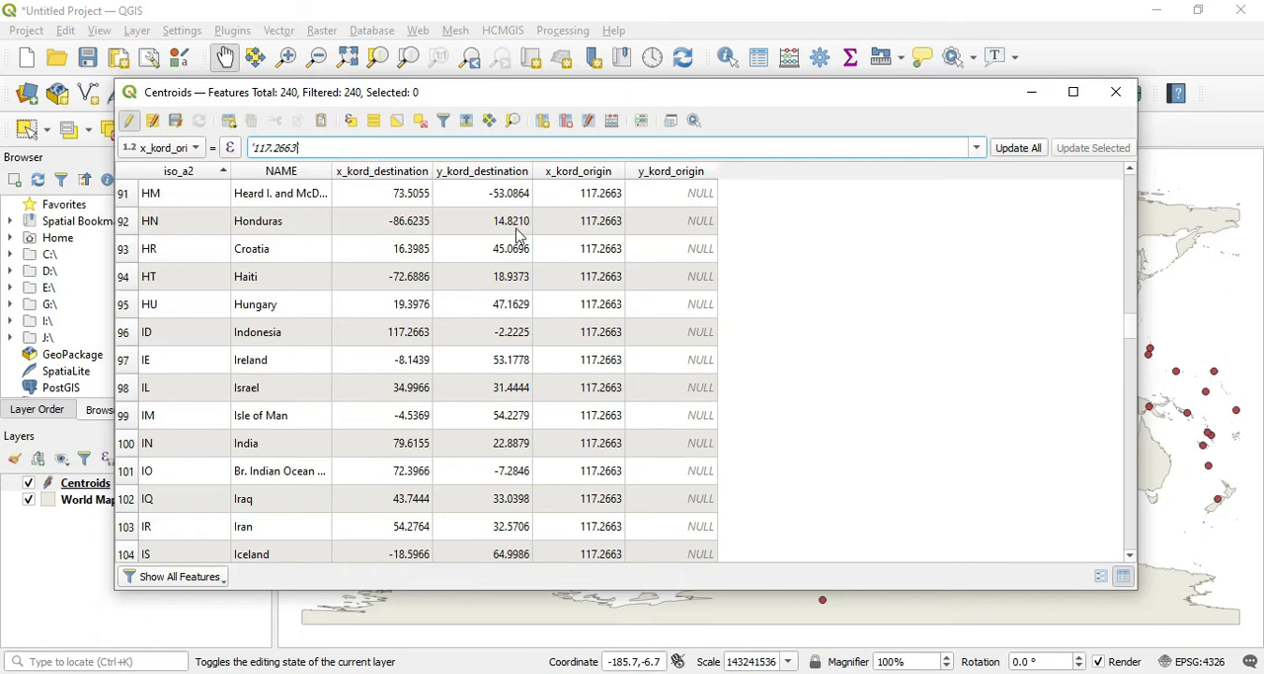
Step: Copy the y_kord_destination value from the Indonesia row
double_click(515, 336)
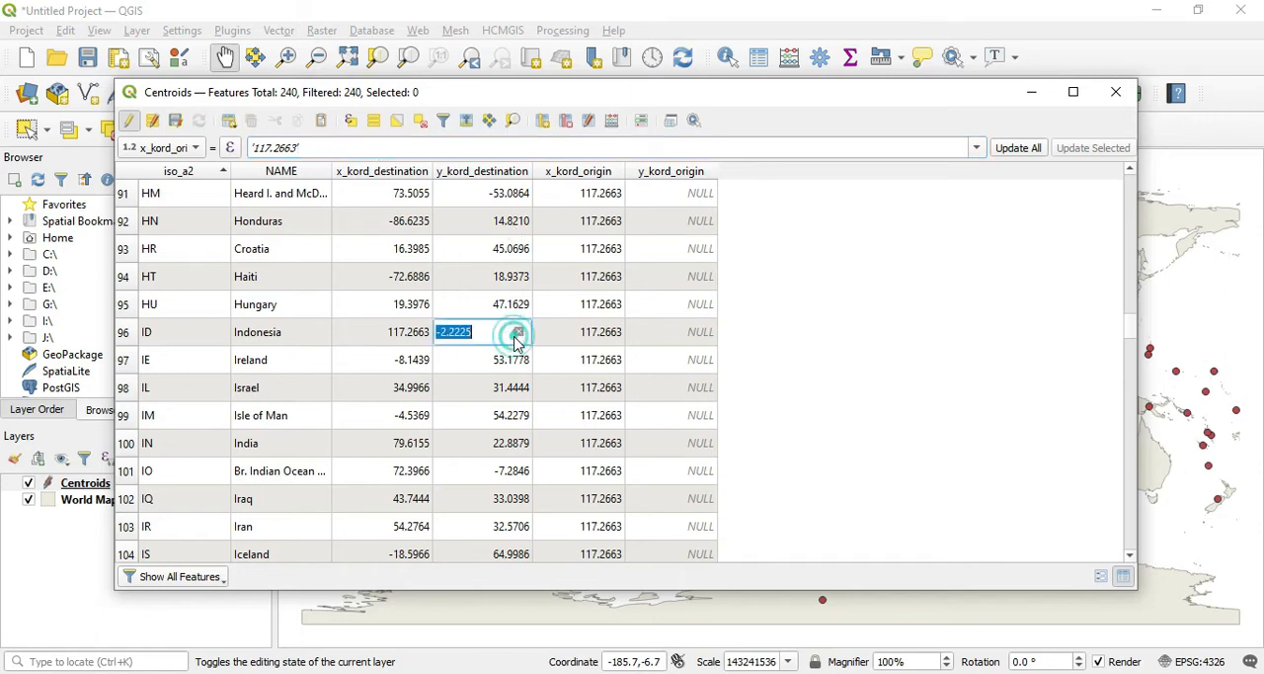
right_click(478, 339)
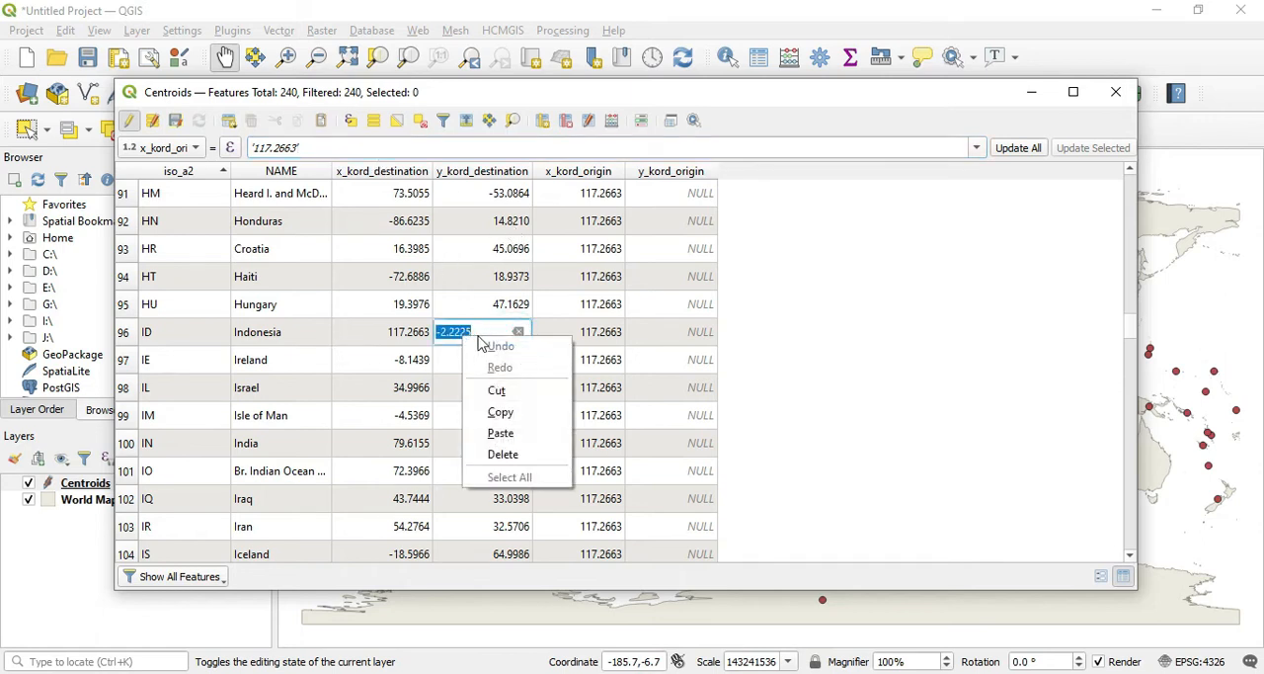
click(501, 413)
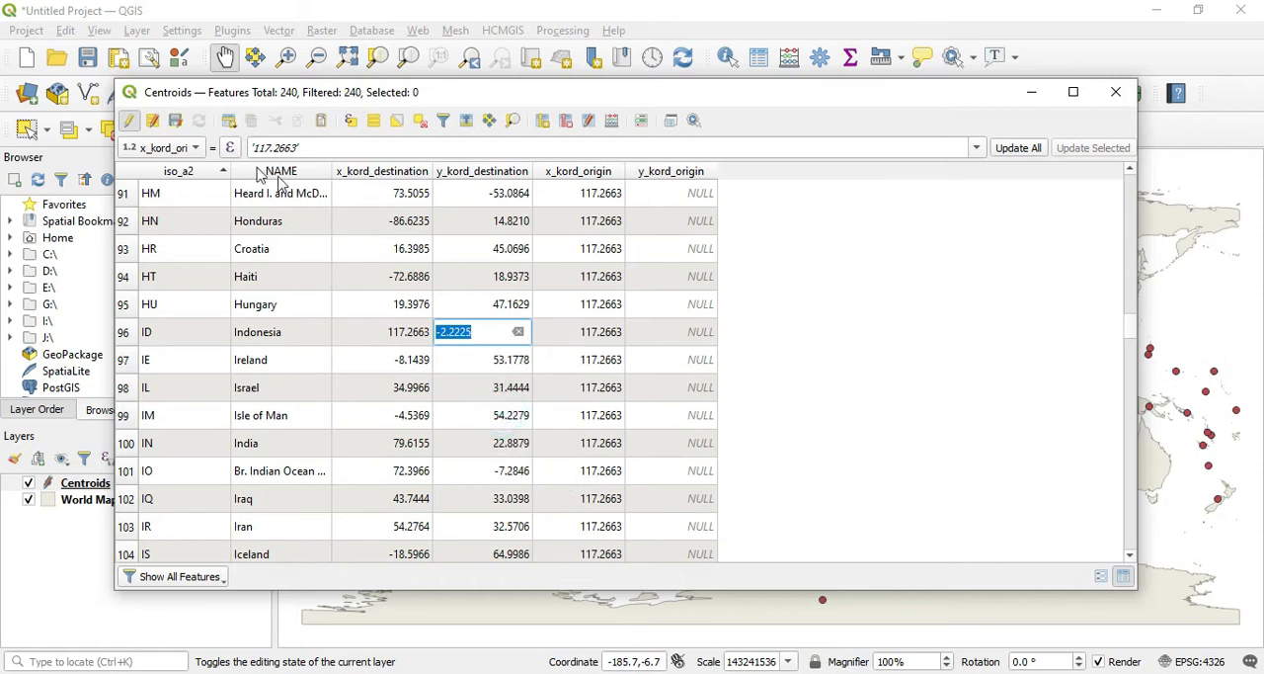
Step: Fill y_kord_origin for all features with Indonesia's y coordinate, entered as the quoted value '-2.2225'
click(194, 149)
click(198, 164)
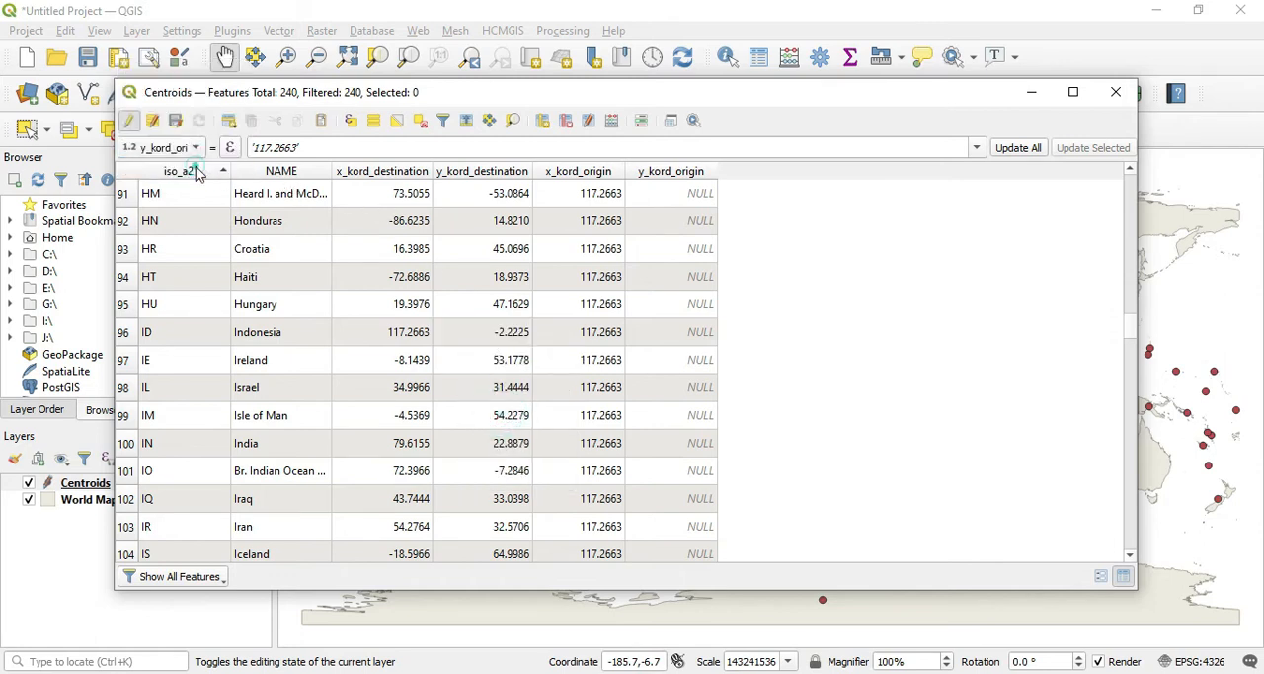
click(329, 146)
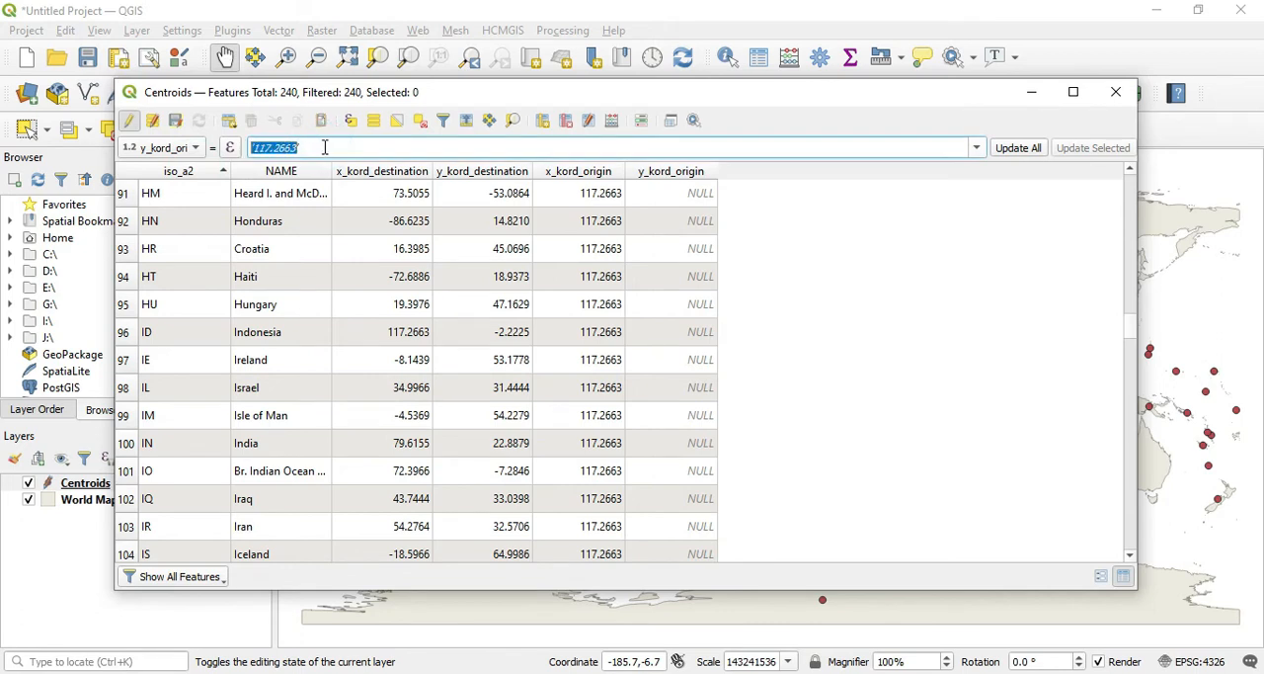
text(-2.2225)
key(Home)
text(')
key(Right)
key(Right)
key(Right)
text(')
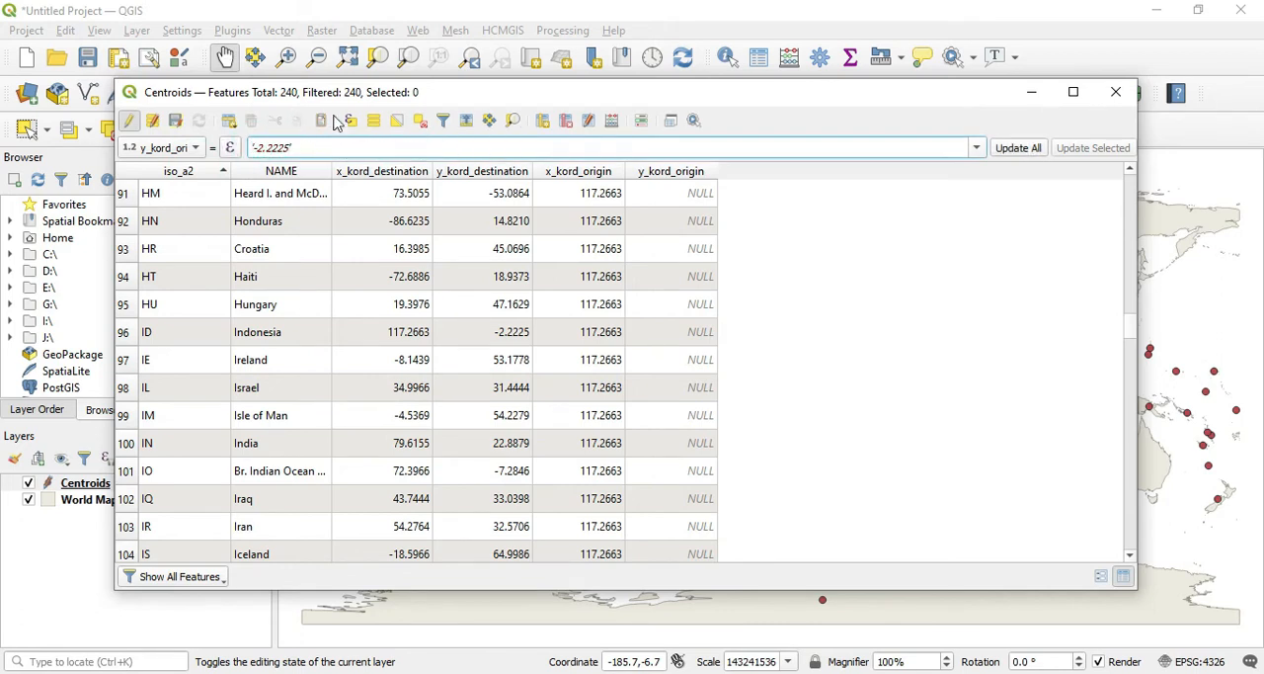
click(1014, 147)
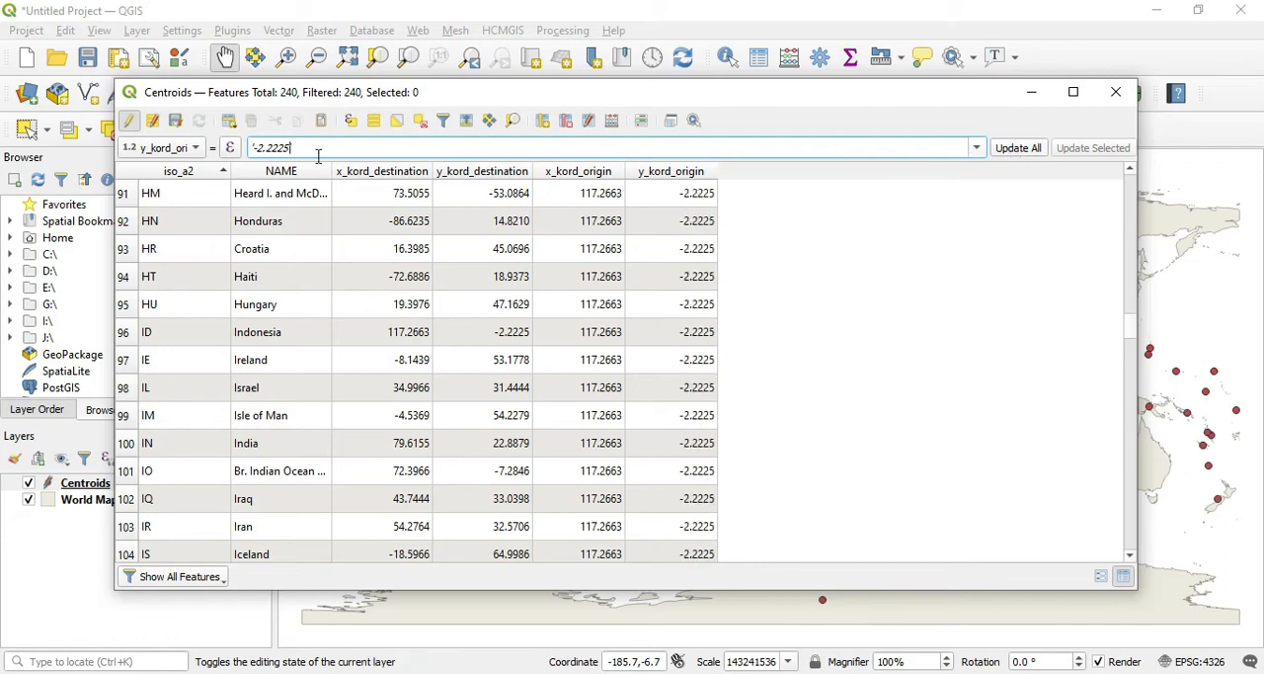
Step: Stop editing the Centroids layer, save its changes and minimize the attribute table
click(129, 120)
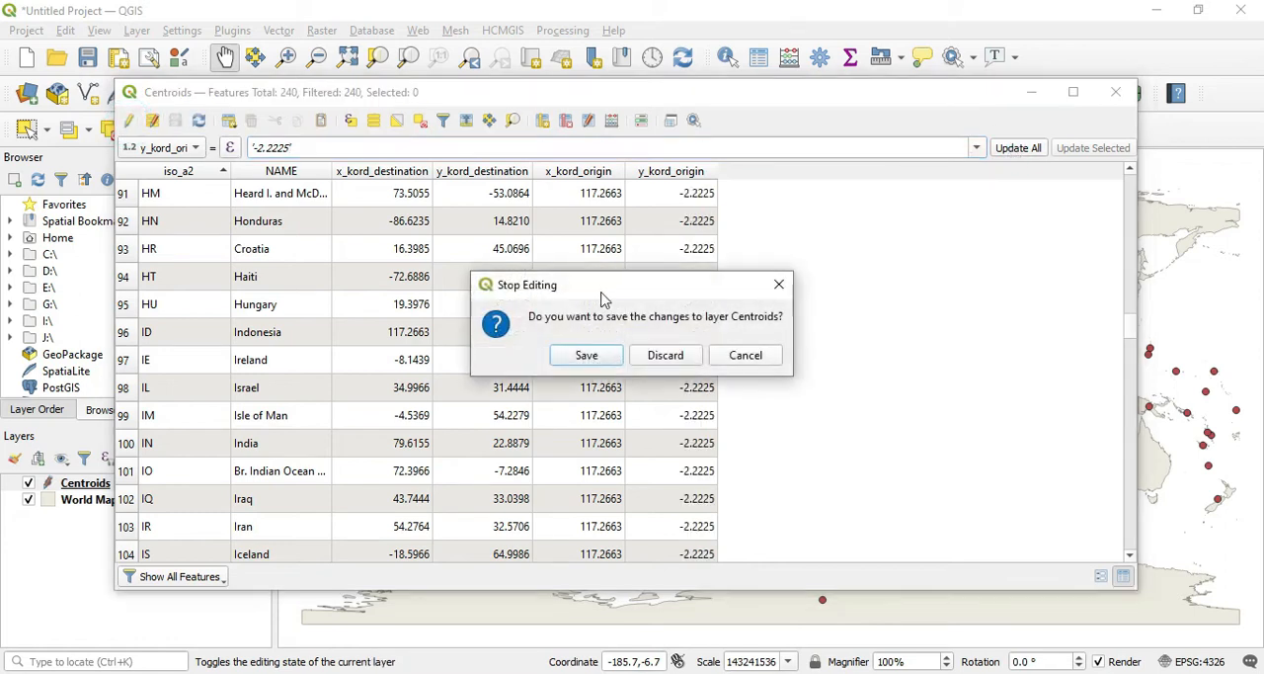
click(589, 355)
click(1034, 94)
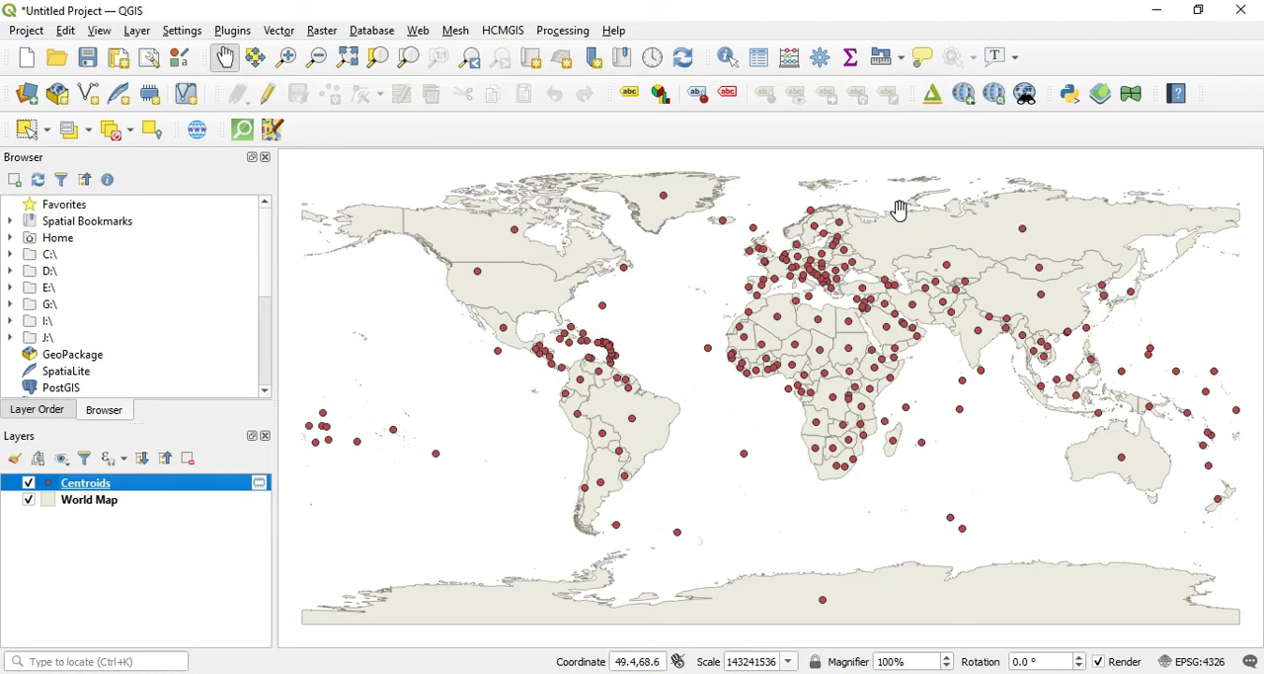
Step: Search the plugin repository for "shape to", install the Shape Tools plugin and close the plugin manager
click(237, 31)
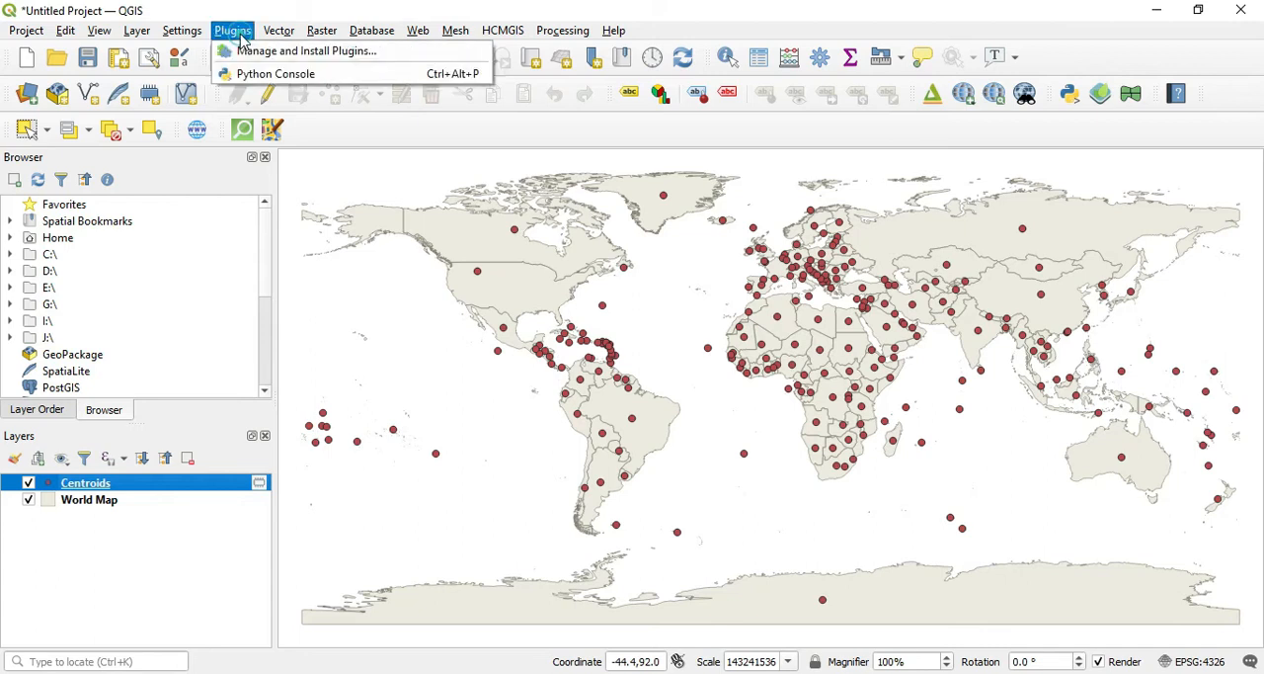
click(257, 51)
text(s)
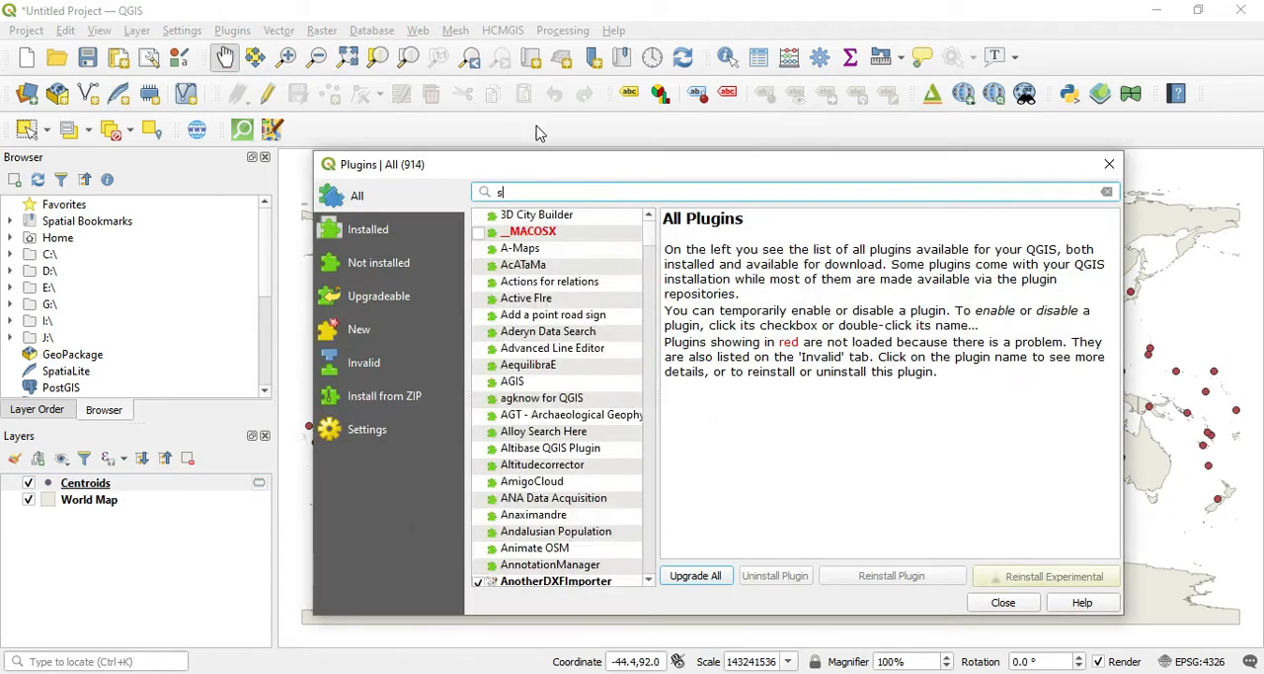
text(hape to)
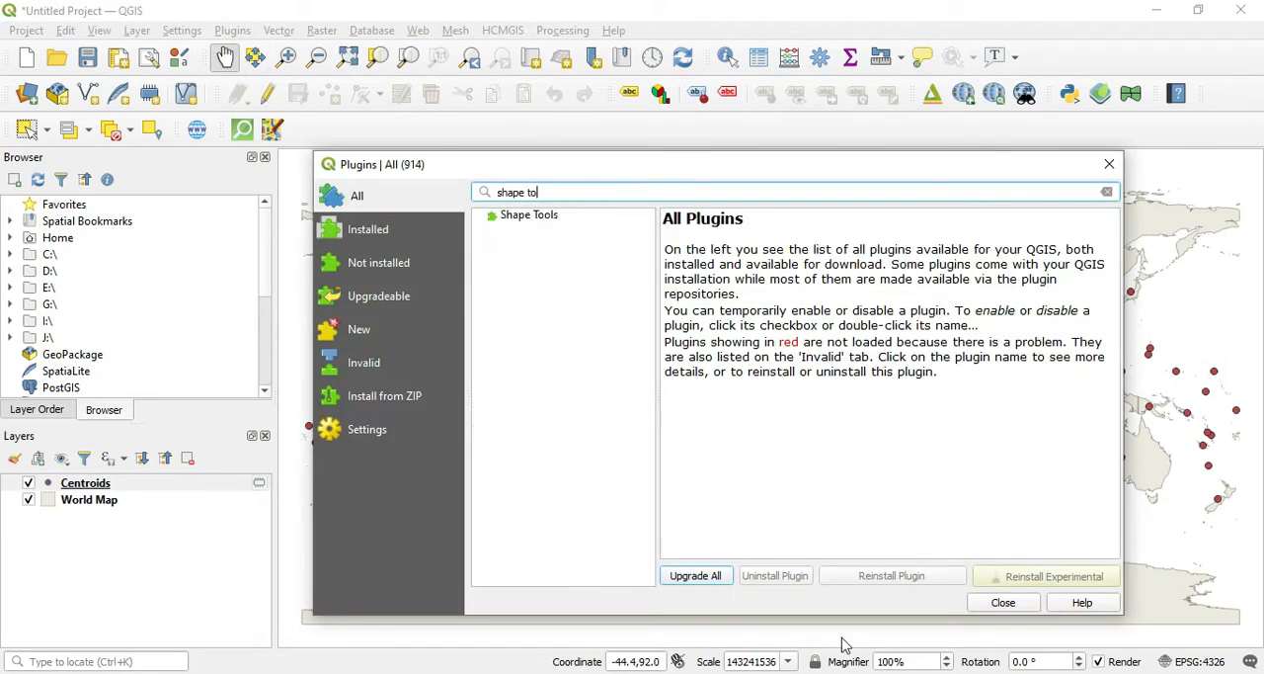
click(534, 215)
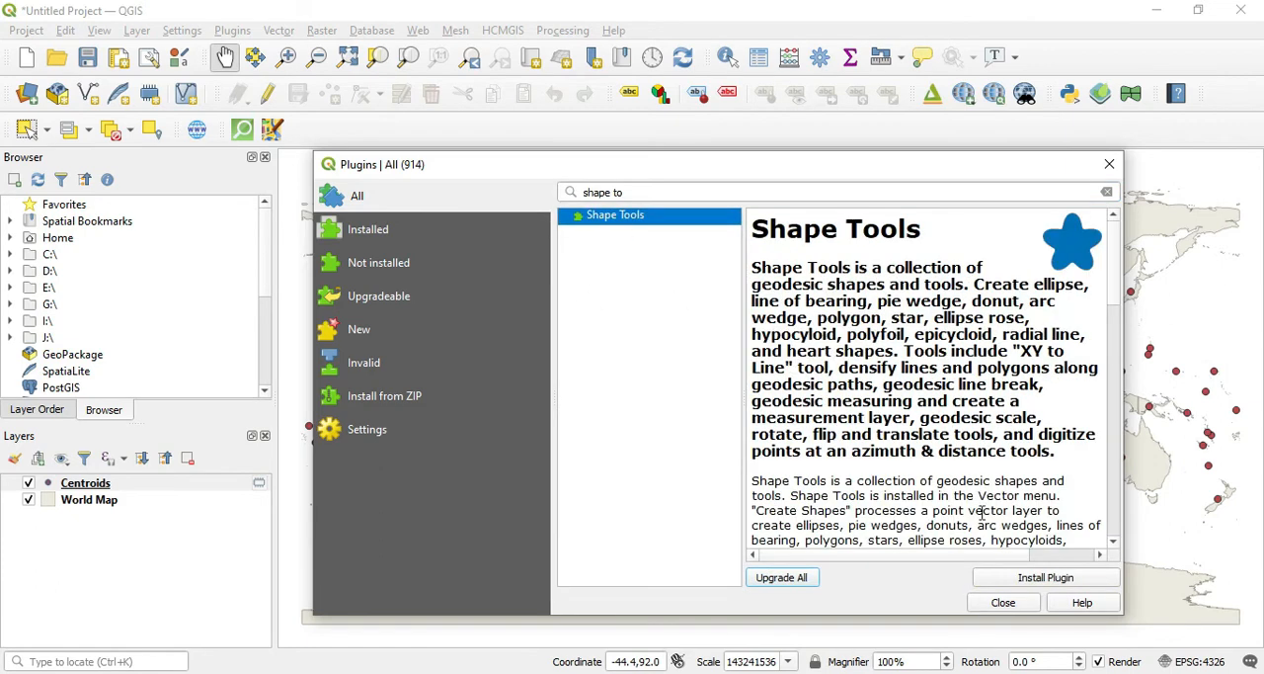
click(1035, 580)
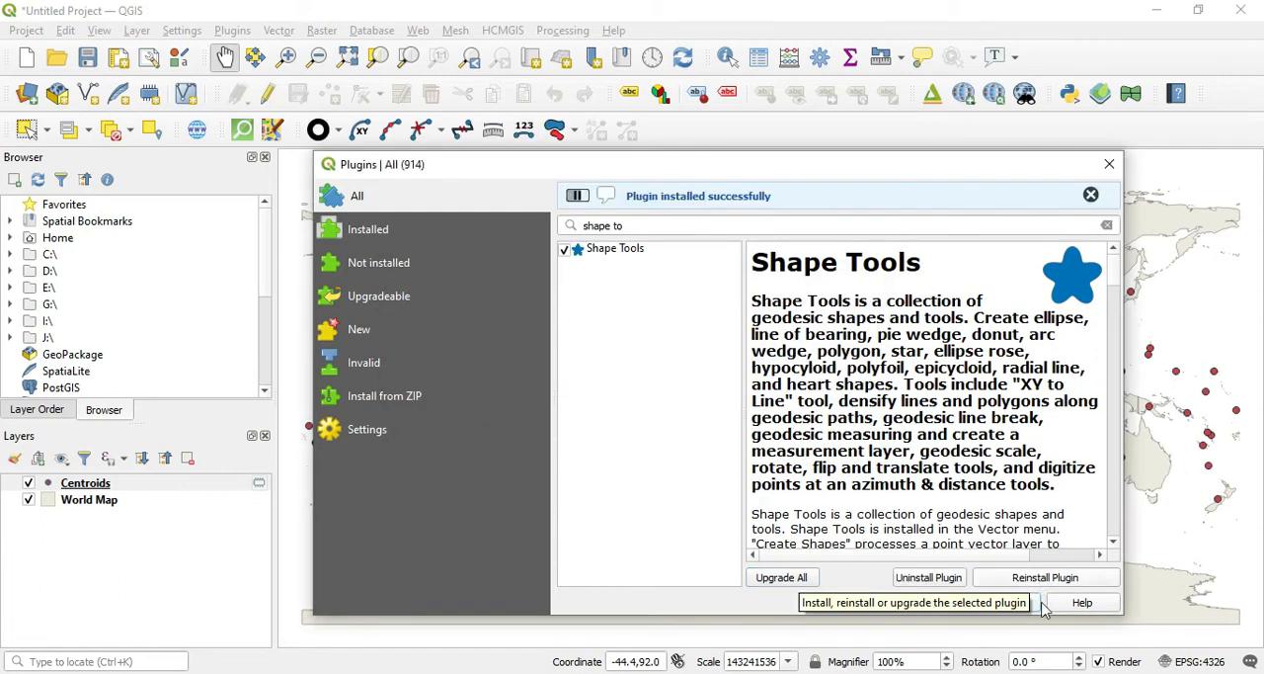
click(1022, 603)
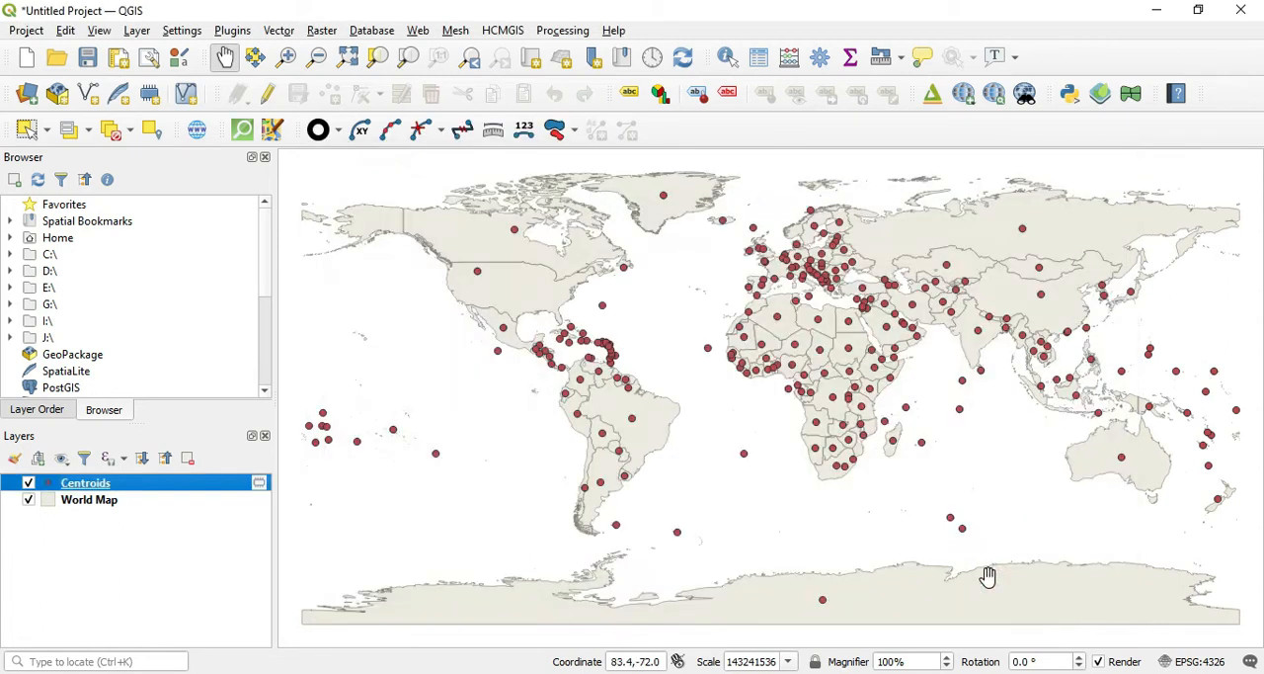
Step: Set up XY to Line for the Centroids layer with Great Circle lines starting at x_kord_origin and y_kord_origin
click(362, 136)
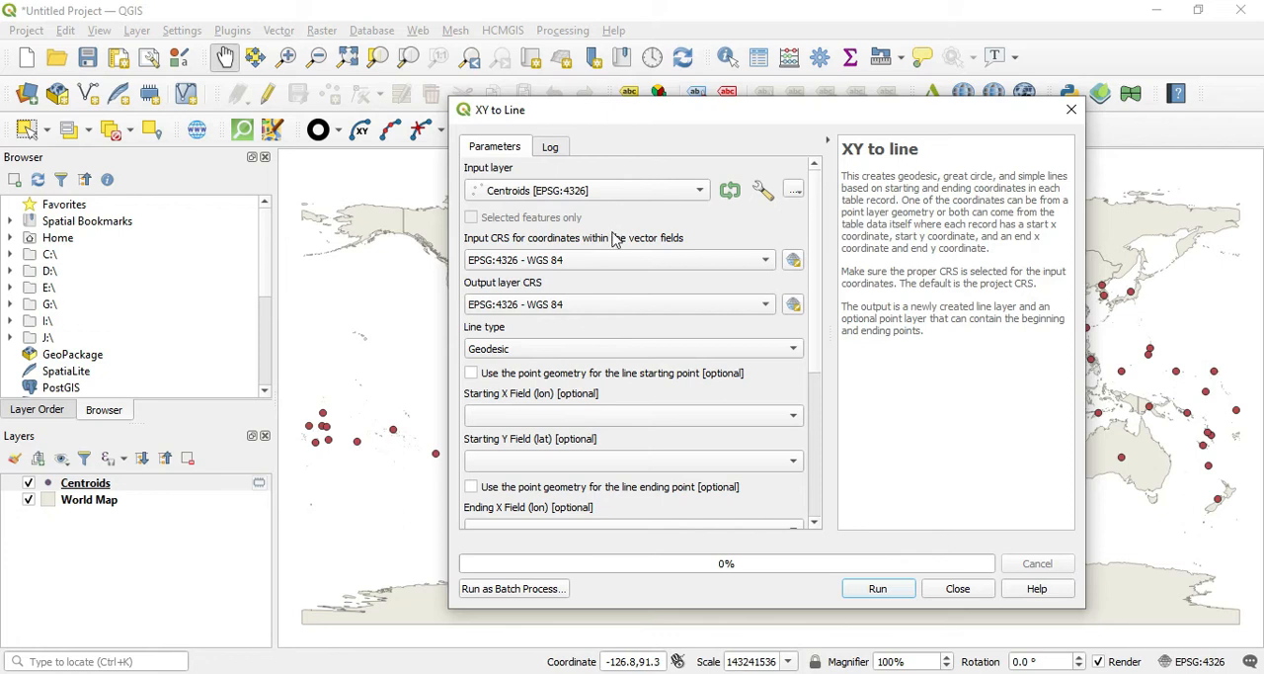
click(608, 350)
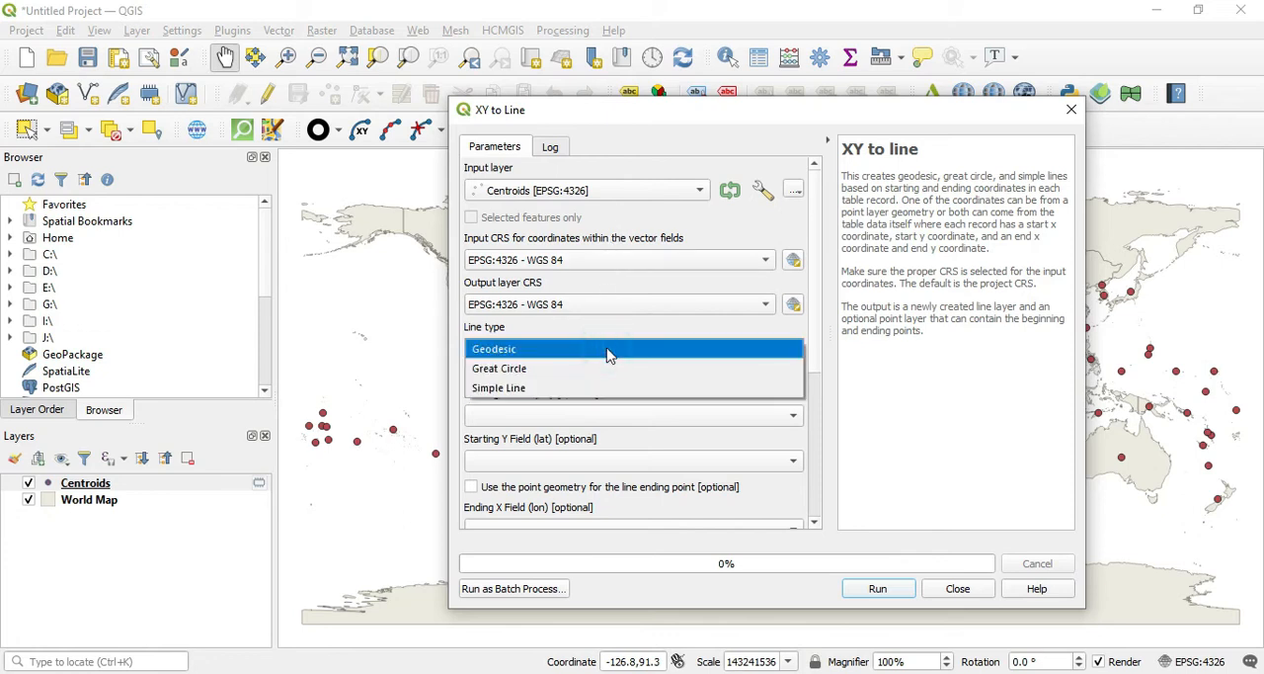
click(599, 368)
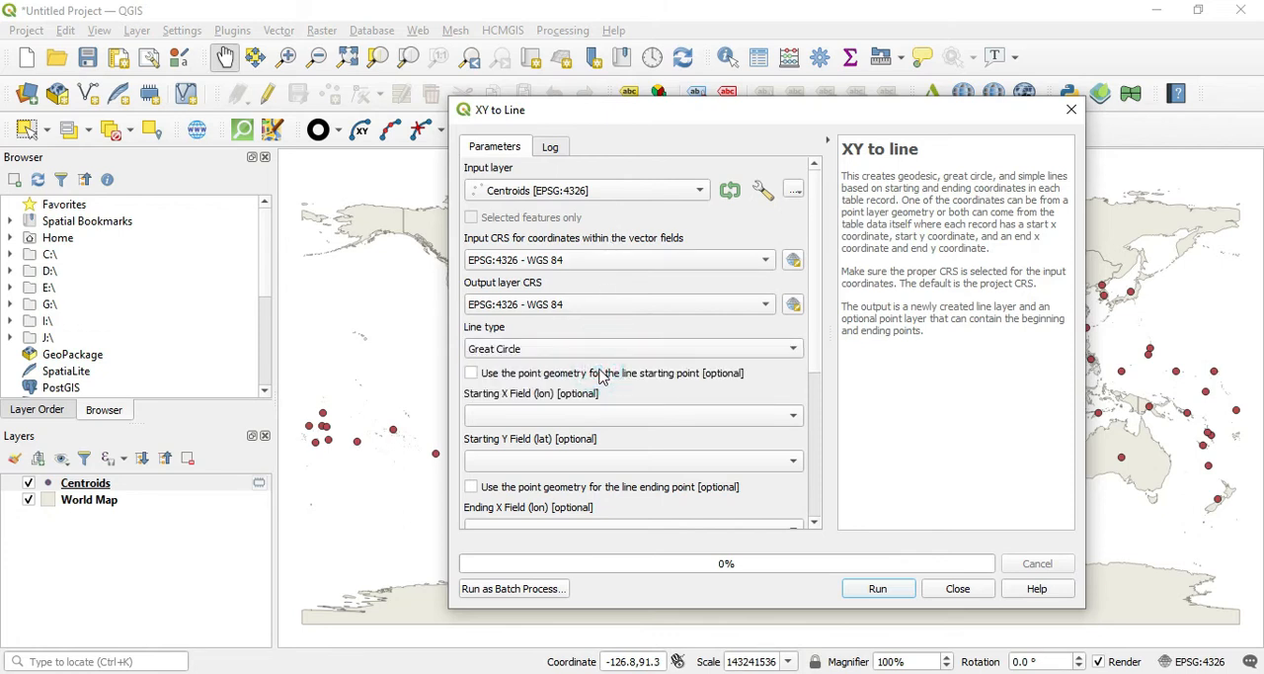
click(659, 419)
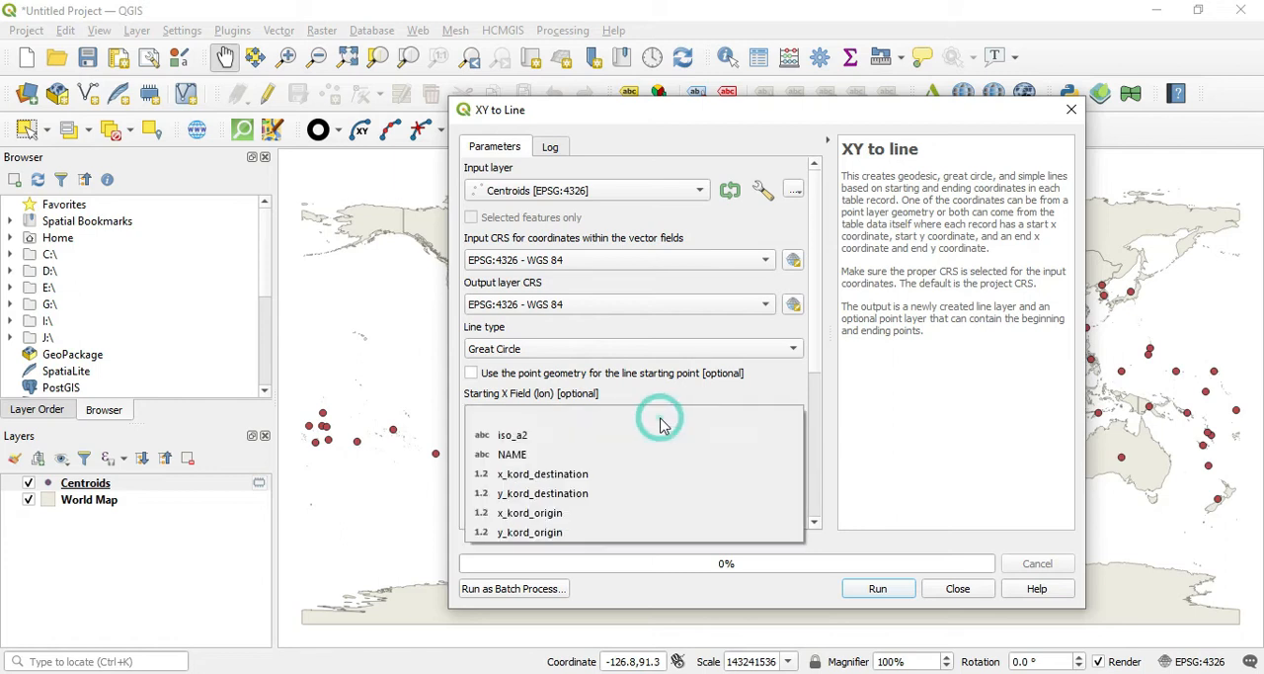
click(631, 513)
click(638, 465)
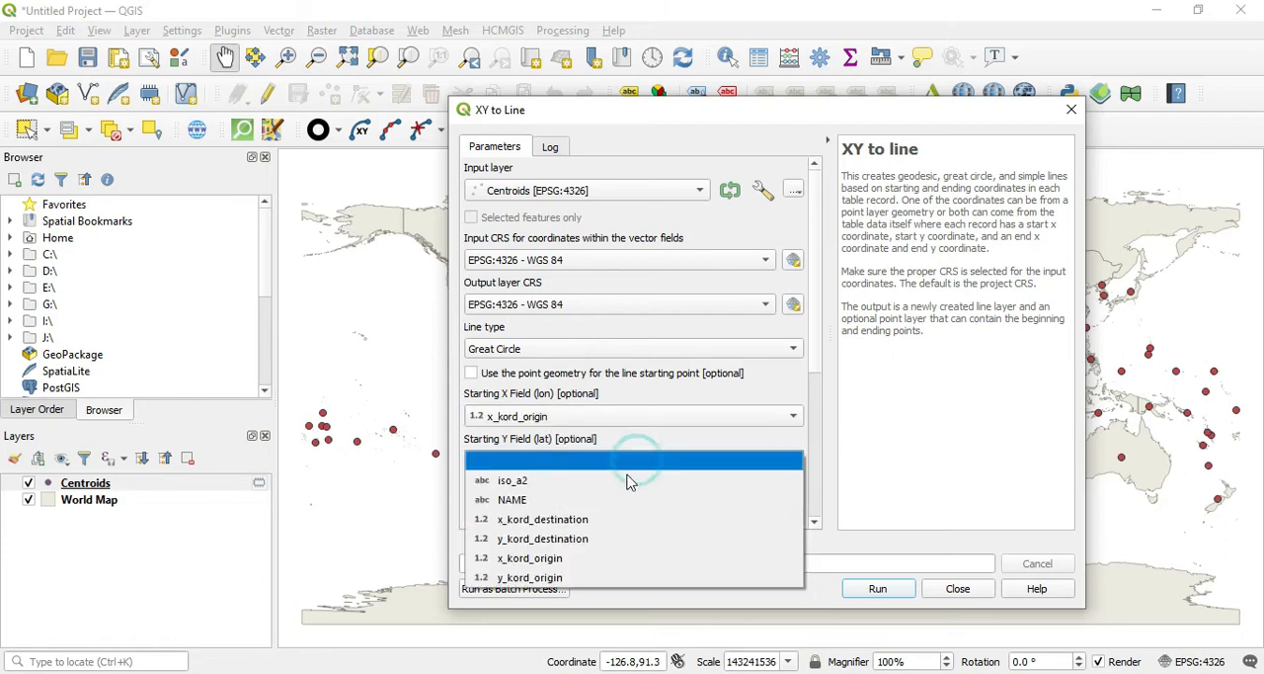
click(584, 578)
Step: Use x_kord_destination and y_kord_destination as the ending fields, generate temporary line and point layers, and close the tool
drag(816, 361, 810, 480)
click(726, 314)
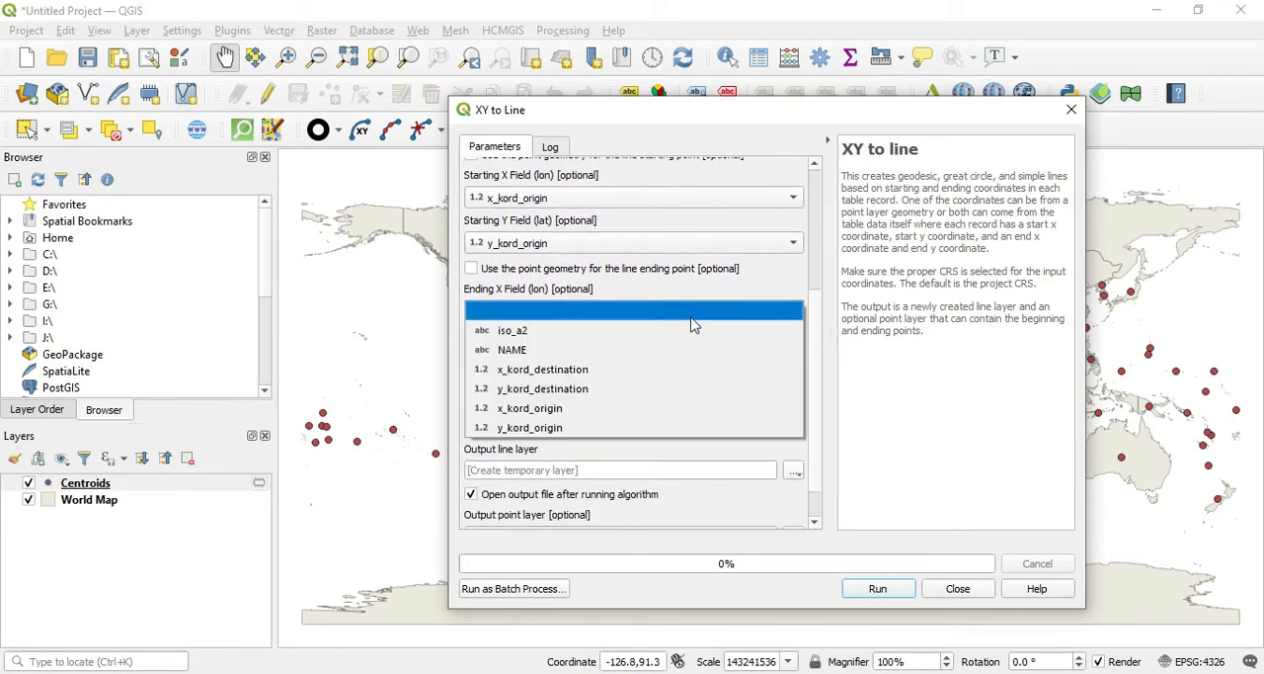
click(638, 372)
click(635, 351)
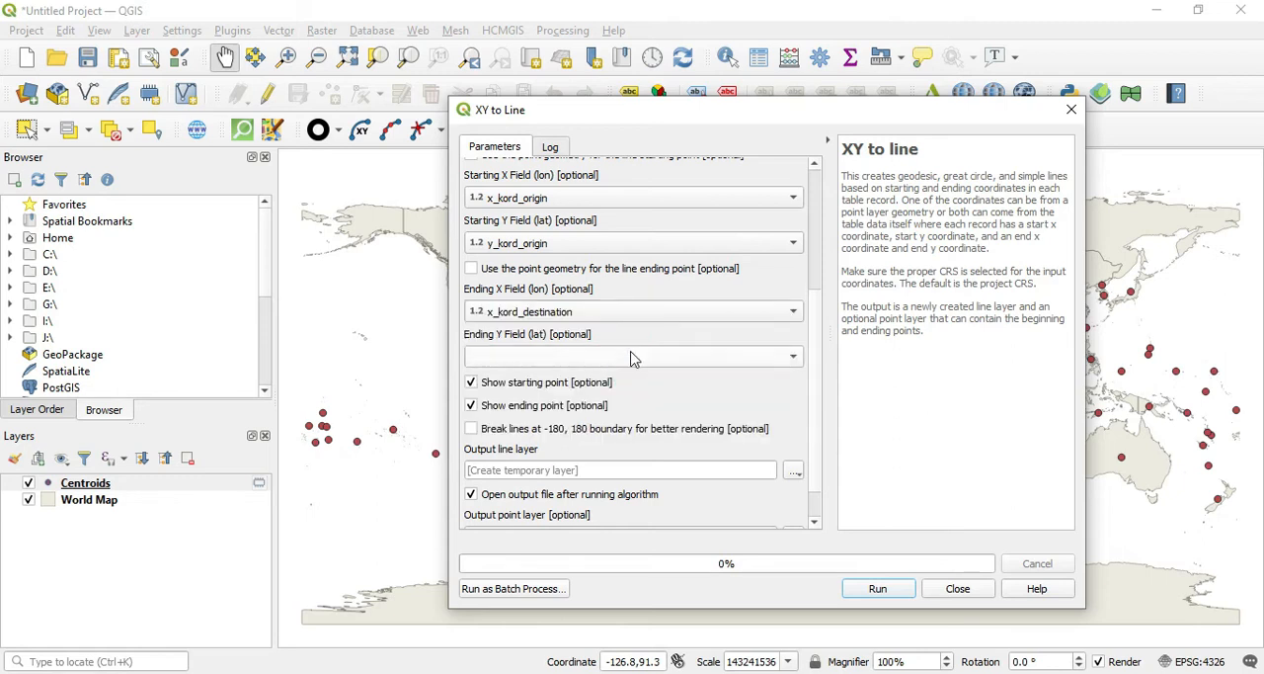
click(610, 438)
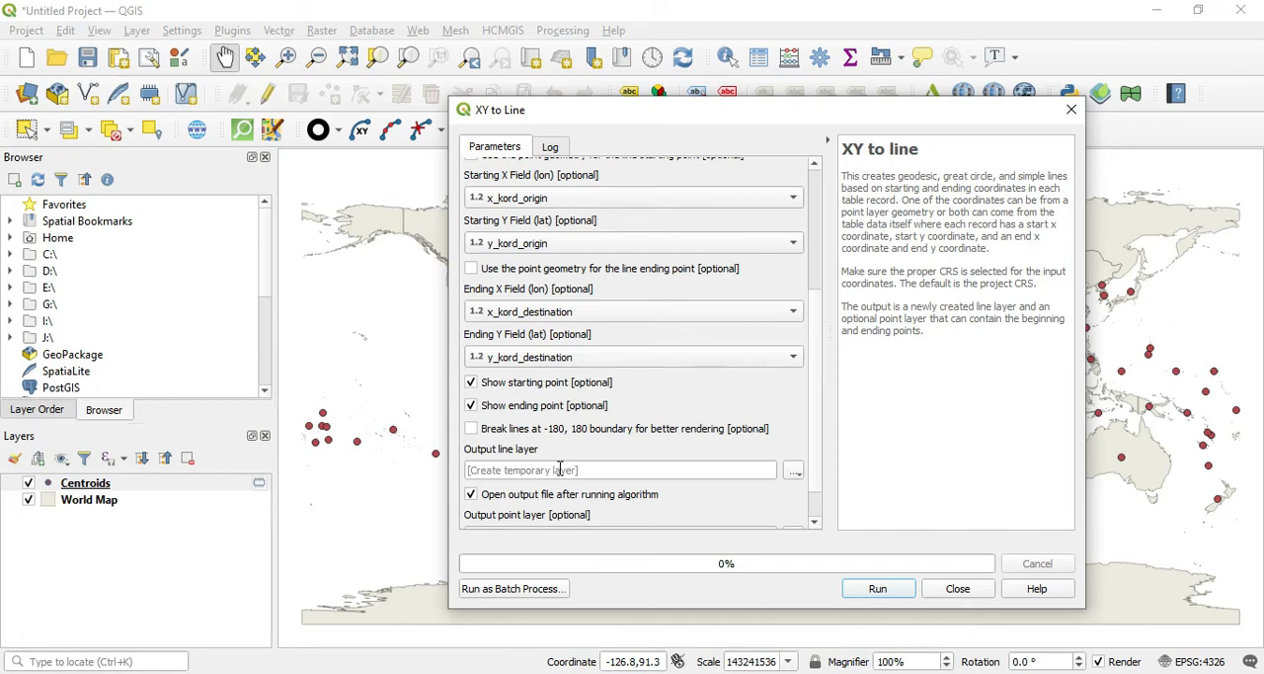
scroll(816, 363, down, 2)
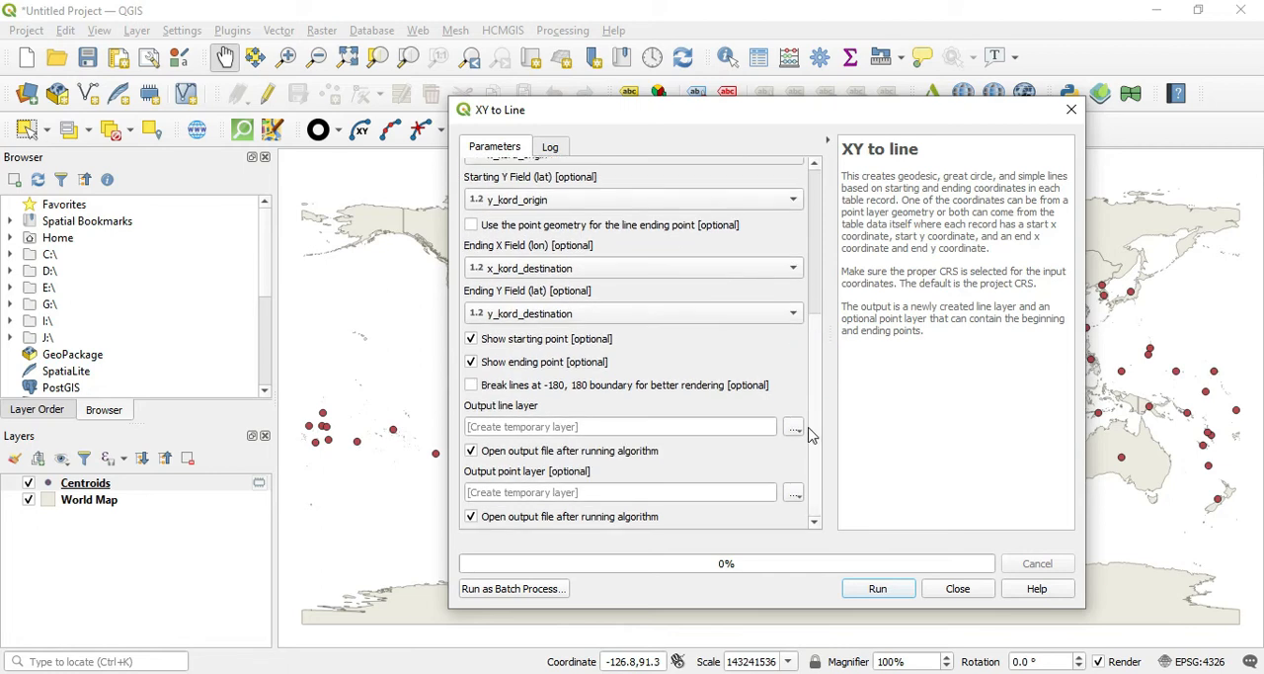
click(850, 593)
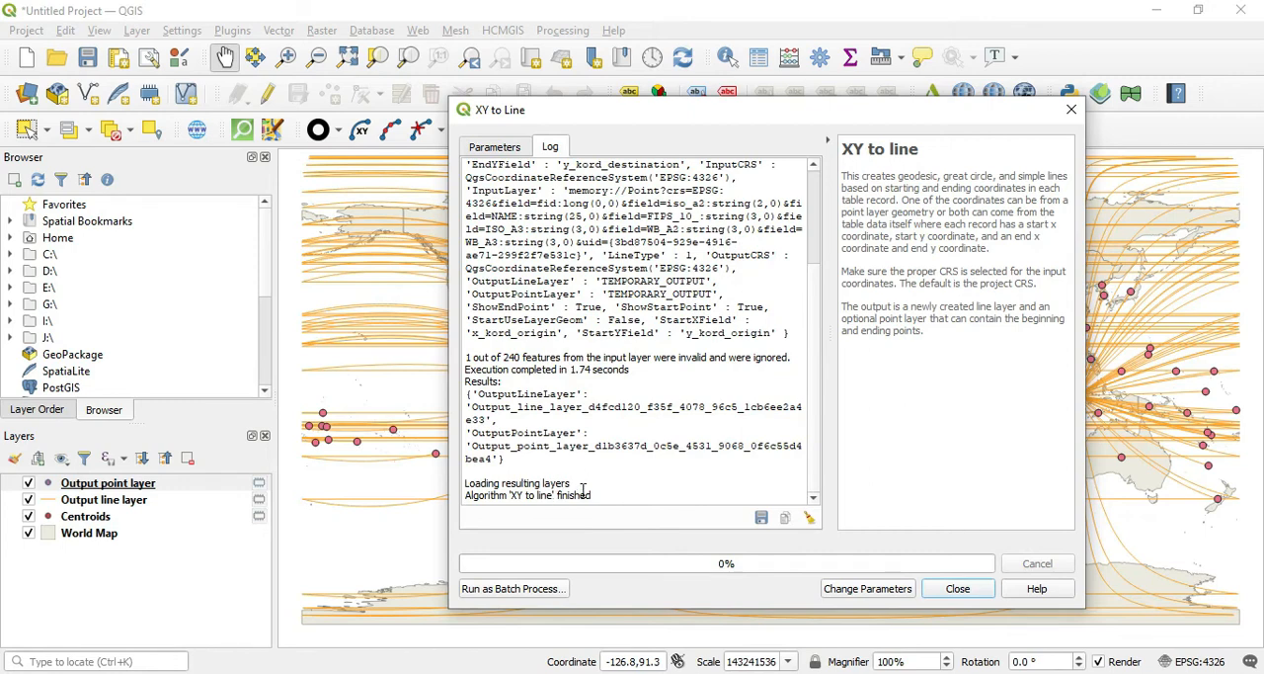
click(954, 589)
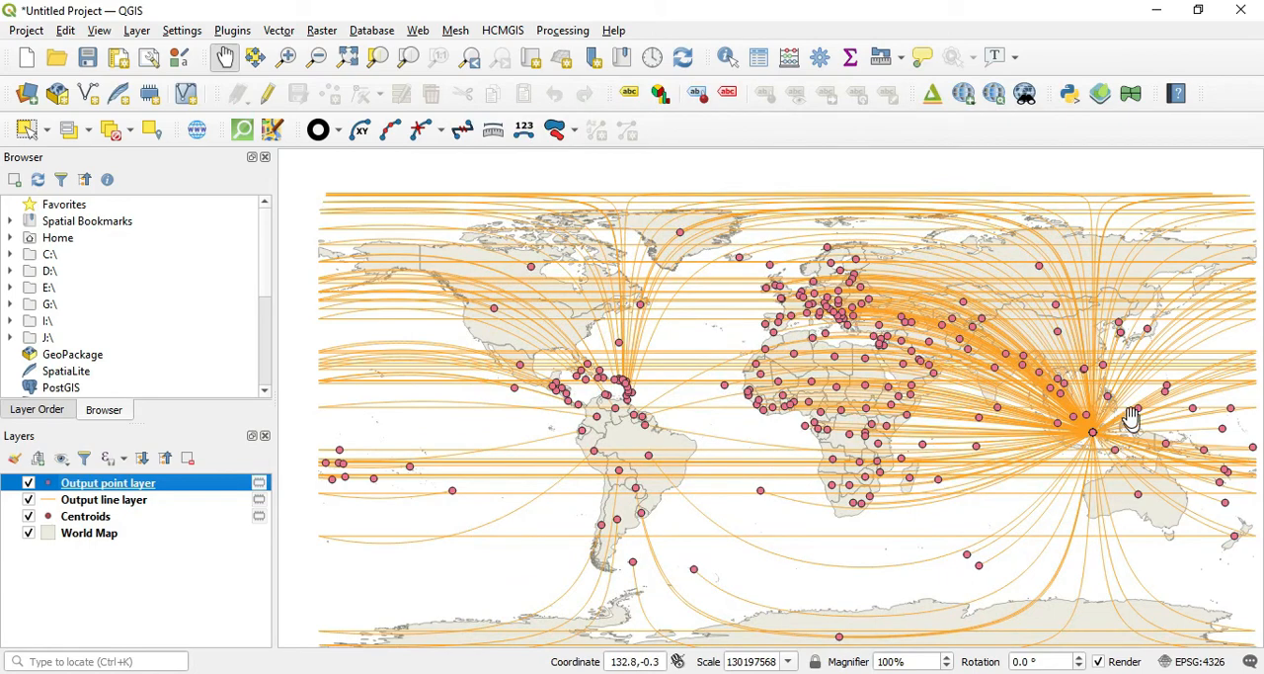
Step: Examine the great-circle lines on the map, from their convergence point in Indonesia to the destination countries
scroll(1101, 441, up, 3)
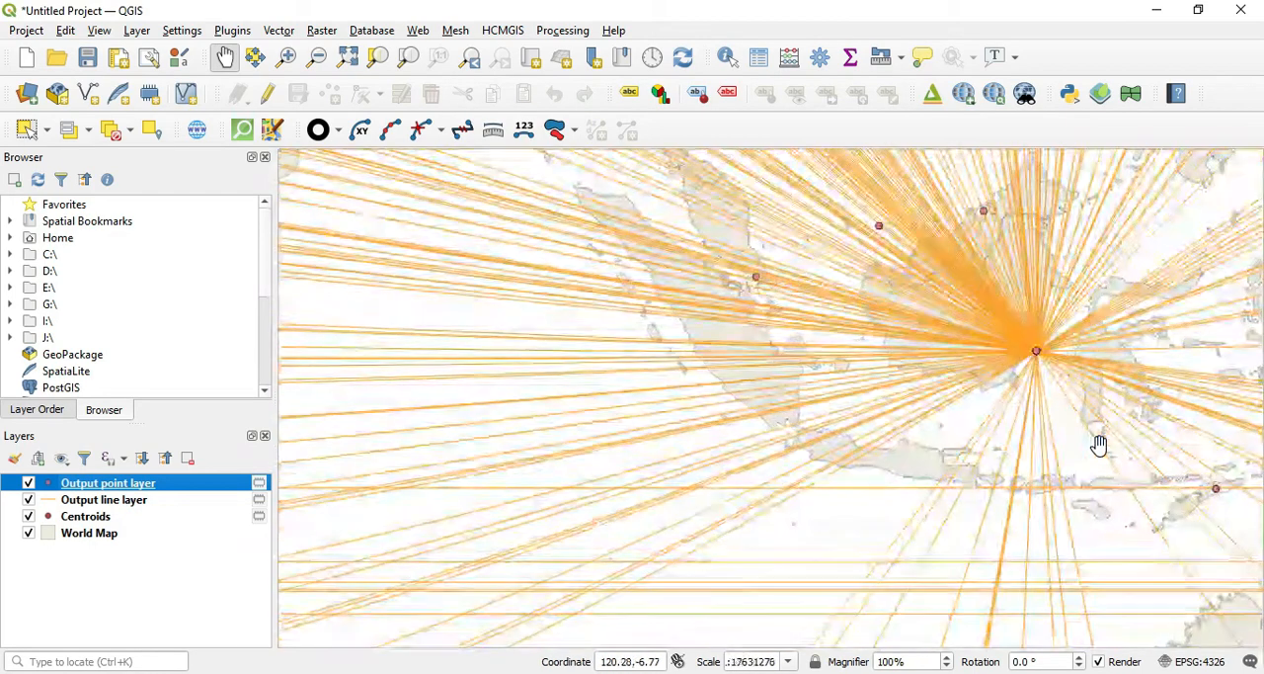
scroll(1045, 346, down, 1)
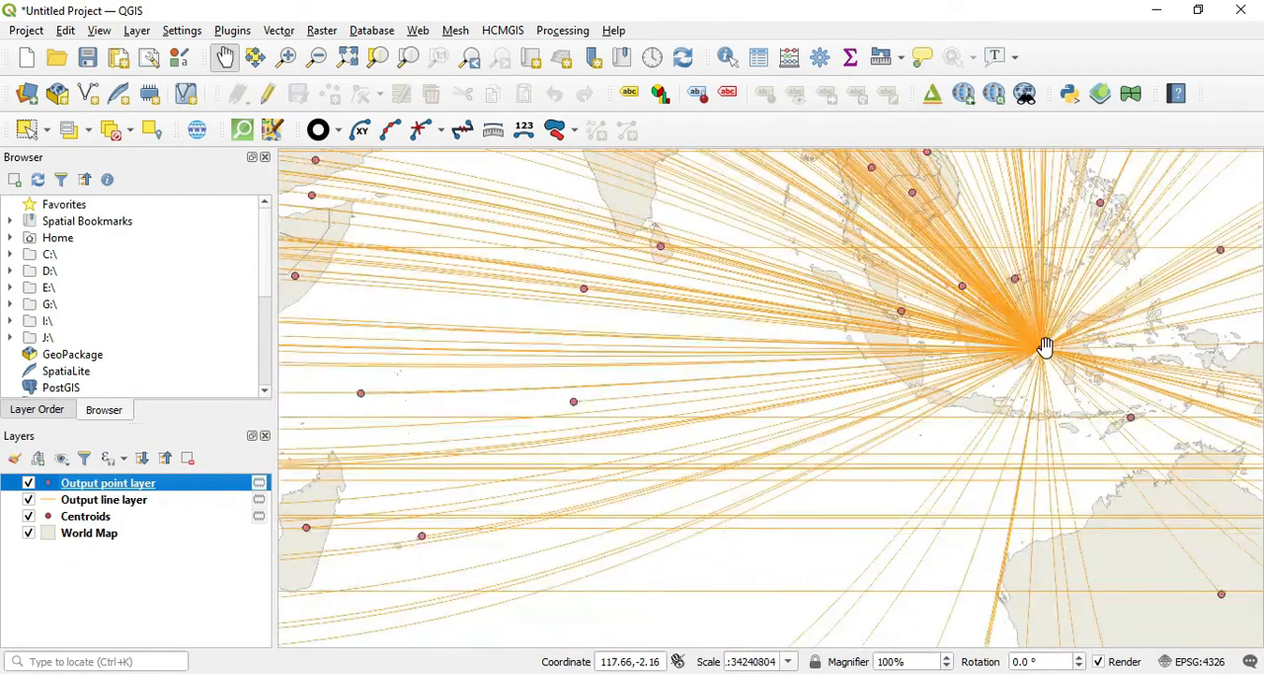
scroll(1050, 344, down, 2)
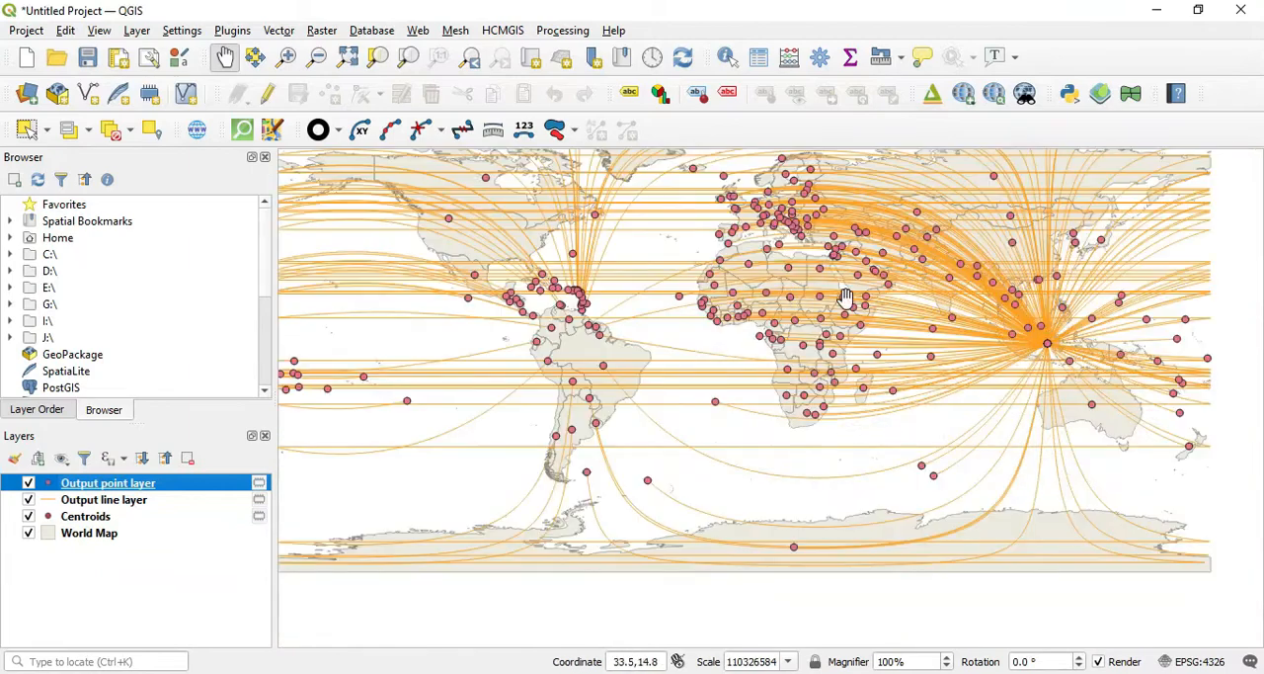
drag(857, 295, 896, 396)
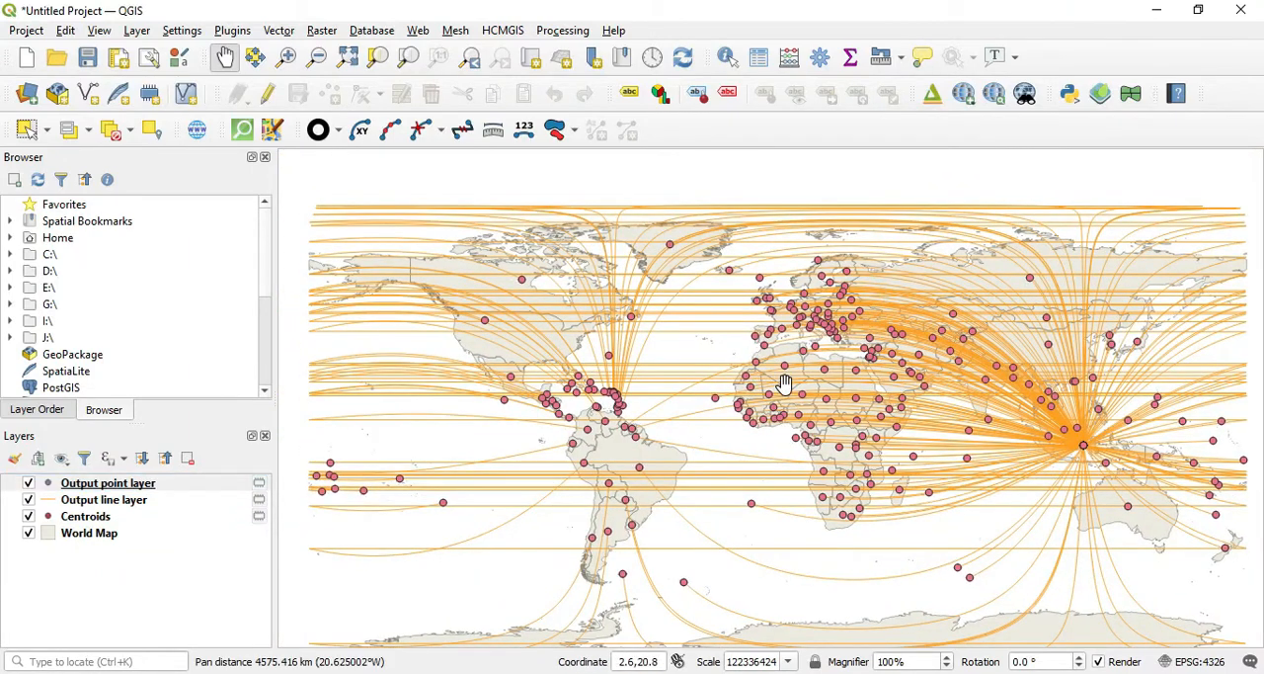
scroll(860, 400, down, 1)
scroll(866, 400, up, 1)
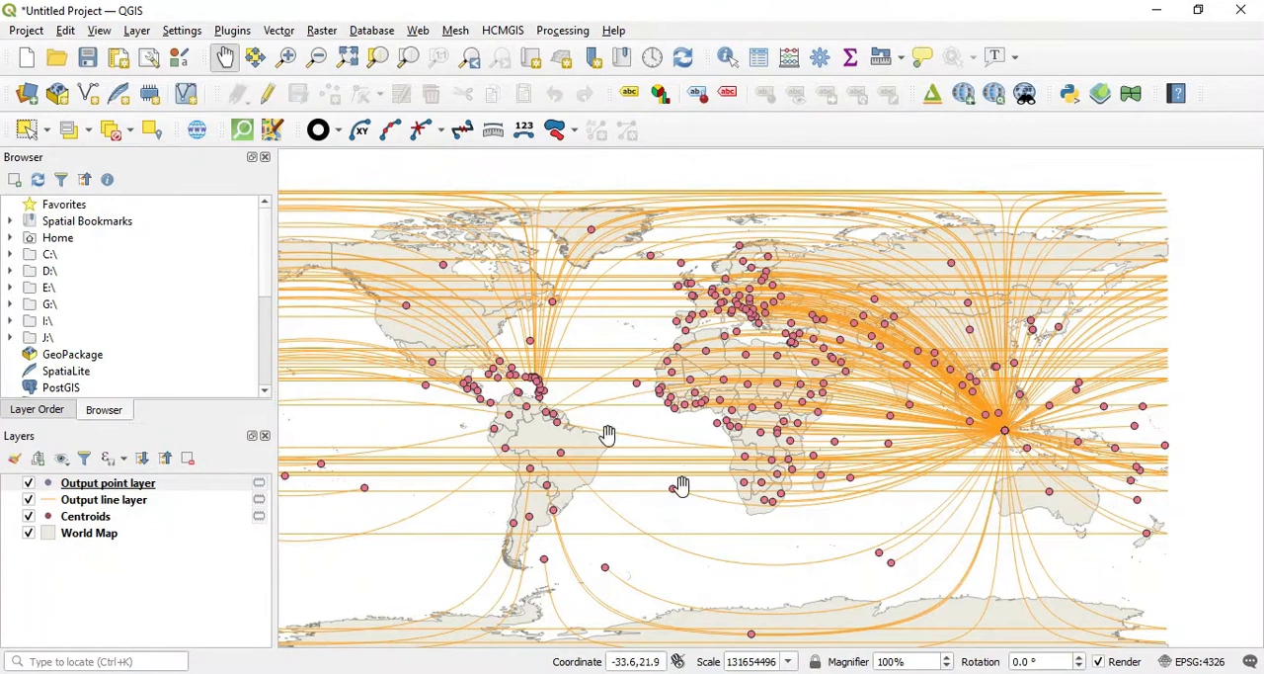
drag(881, 458, 1024, 528)
scroll(1021, 537, up, 2)
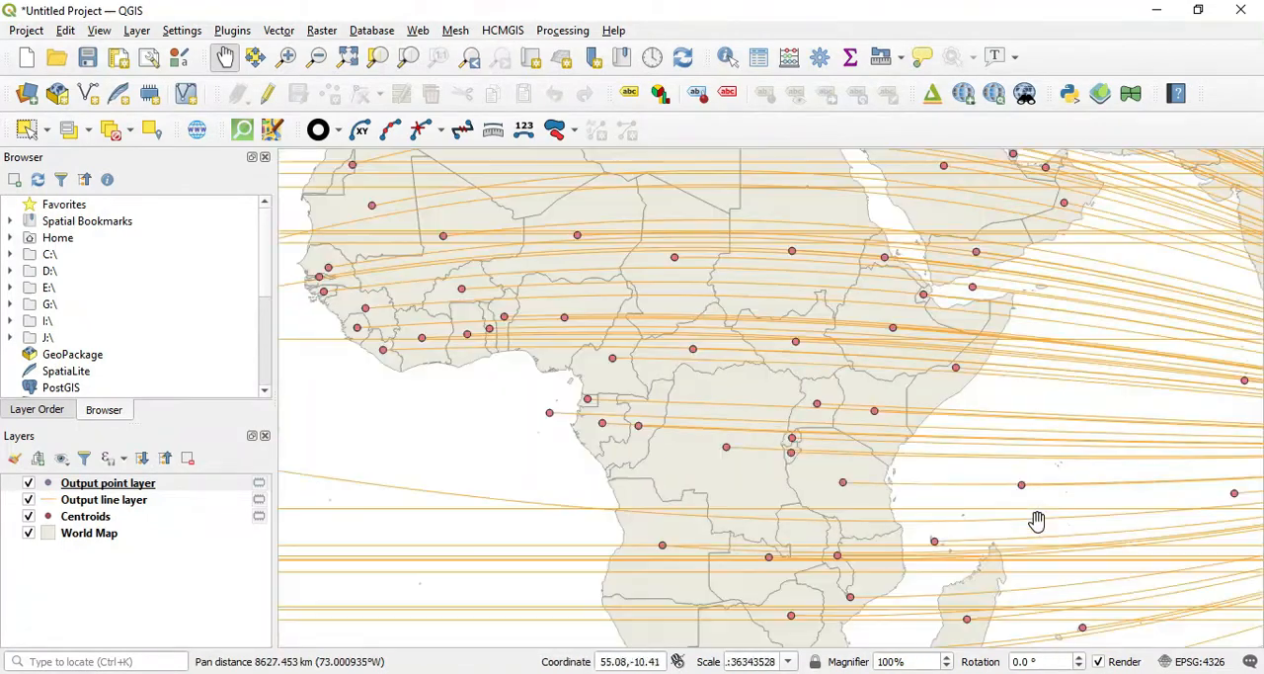
drag(948, 497, 810, 409)
drag(920, 432, 581, 386)
drag(956, 423, 770, 505)
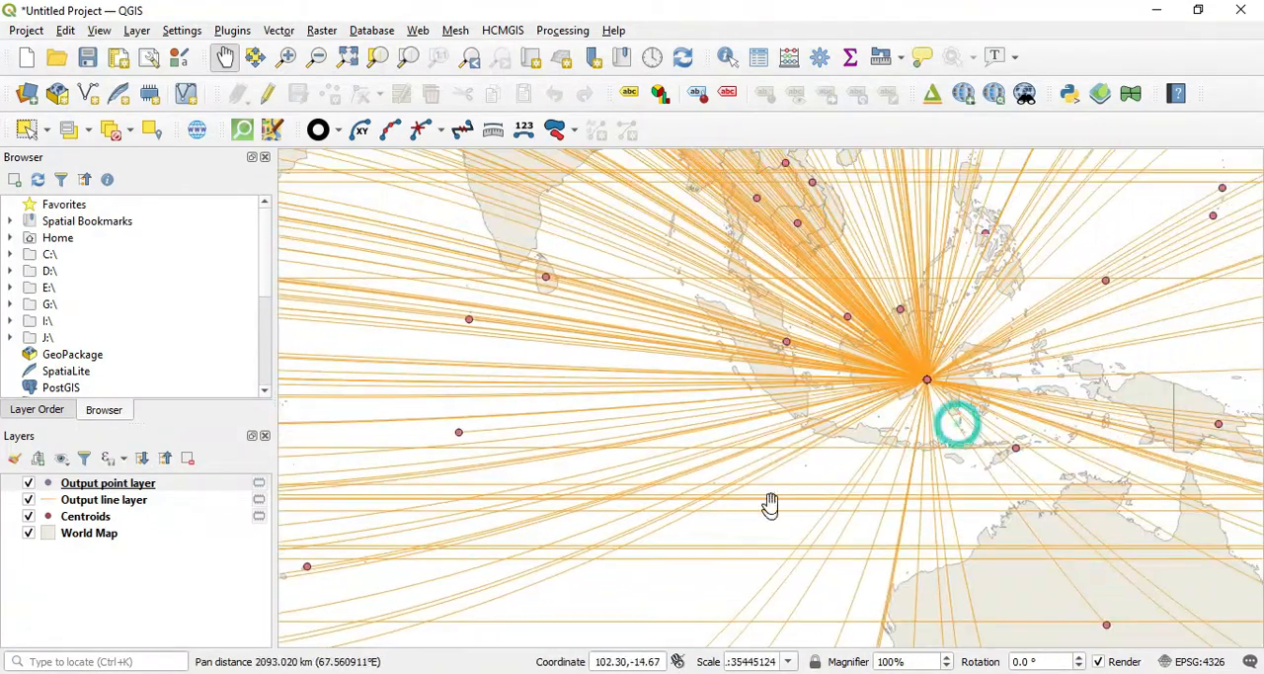
scroll(915, 411, down, 2)
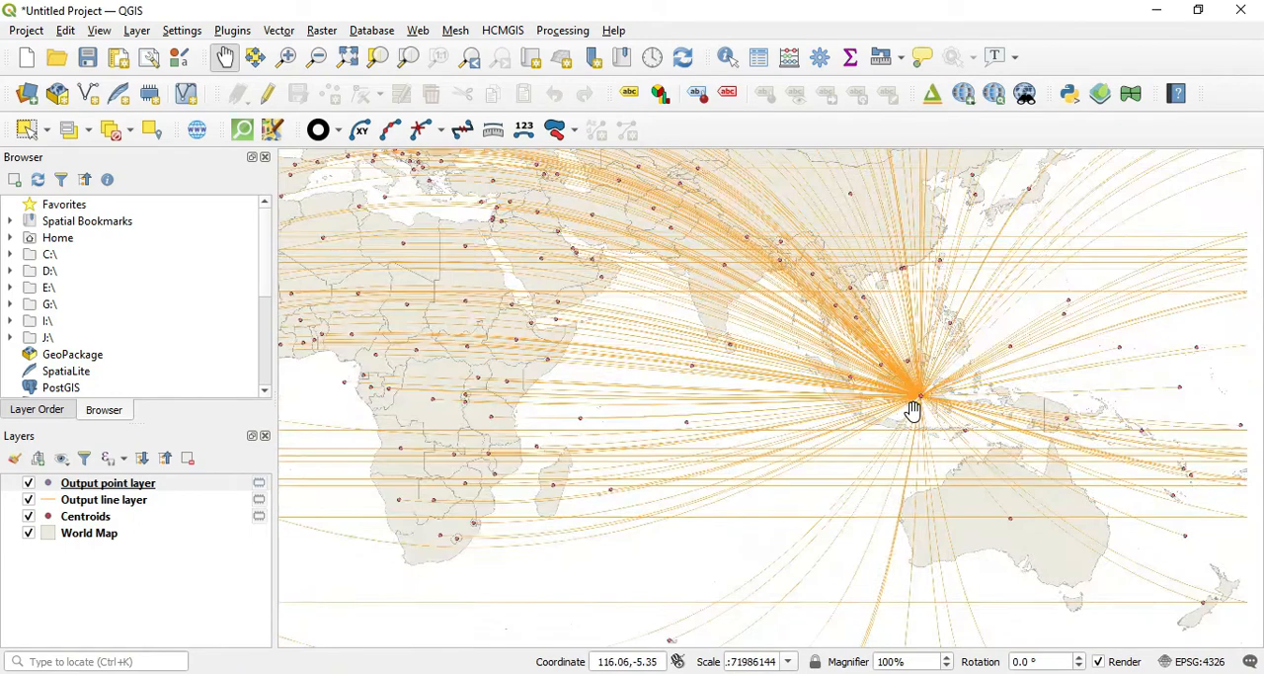
drag(856, 429, 922, 488)
scroll(830, 454, down, 1)
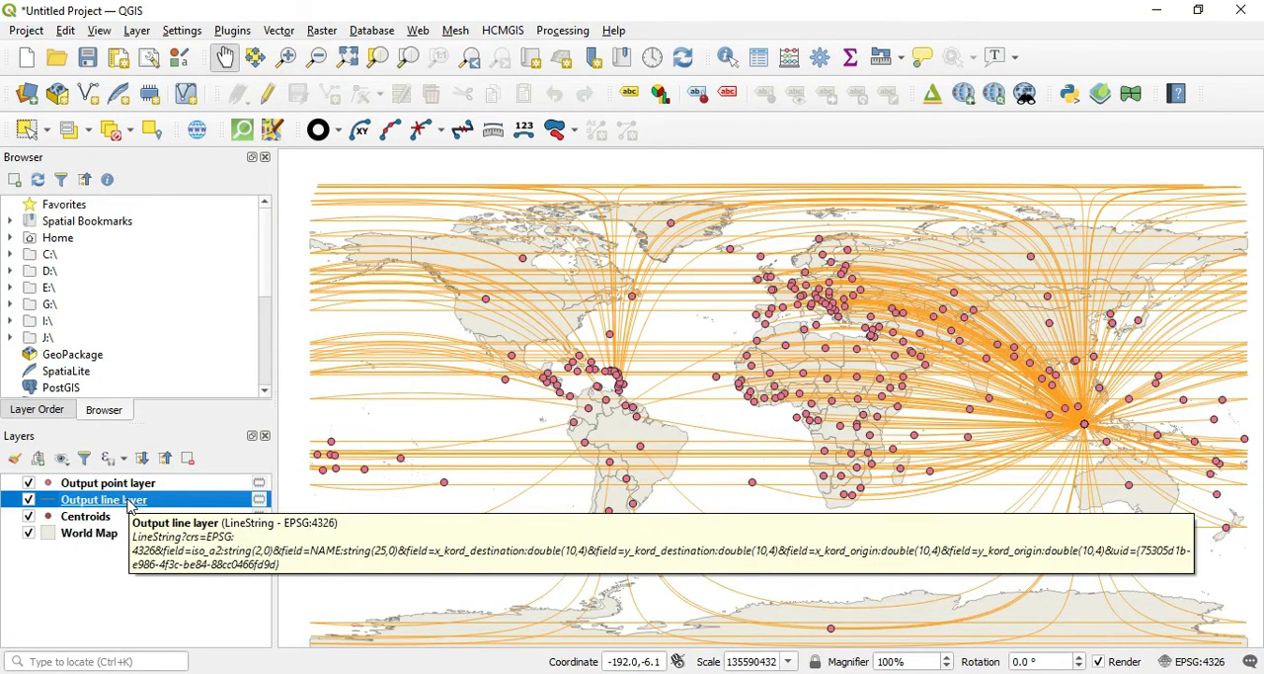
Step: Rename the Output line layer as "line freq"
right_click(129, 506)
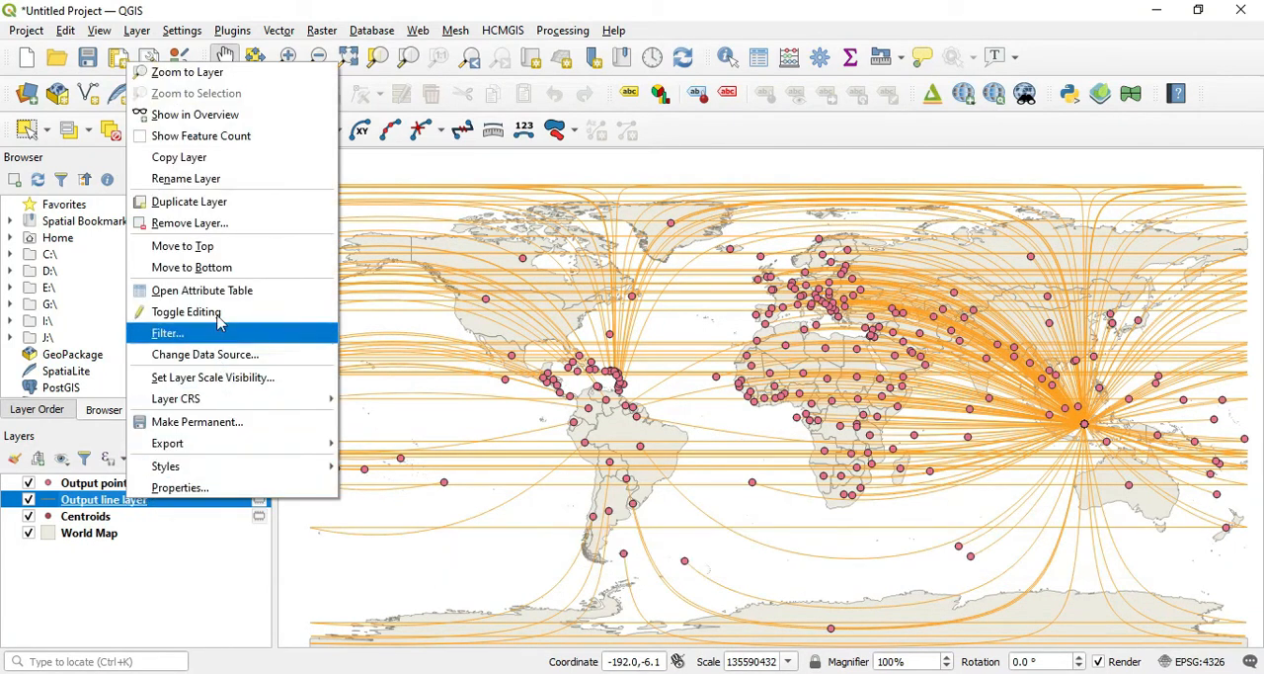
click(254, 179)
text(line freq)
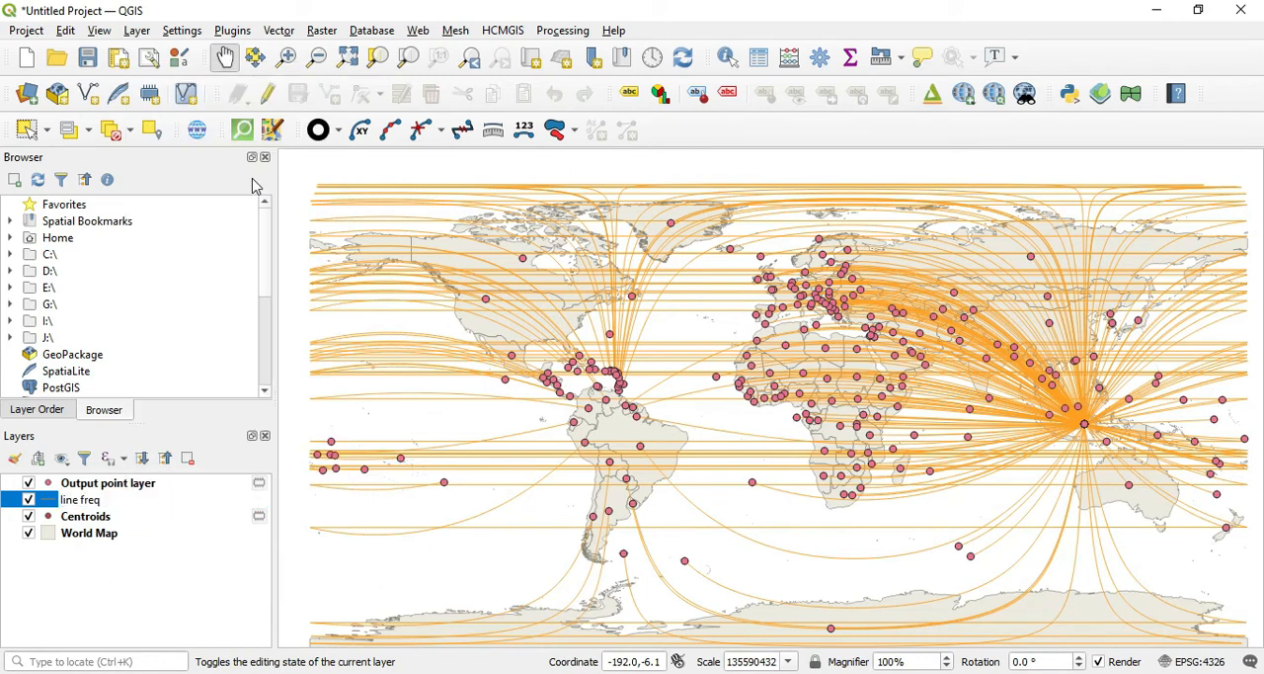
key(Return)
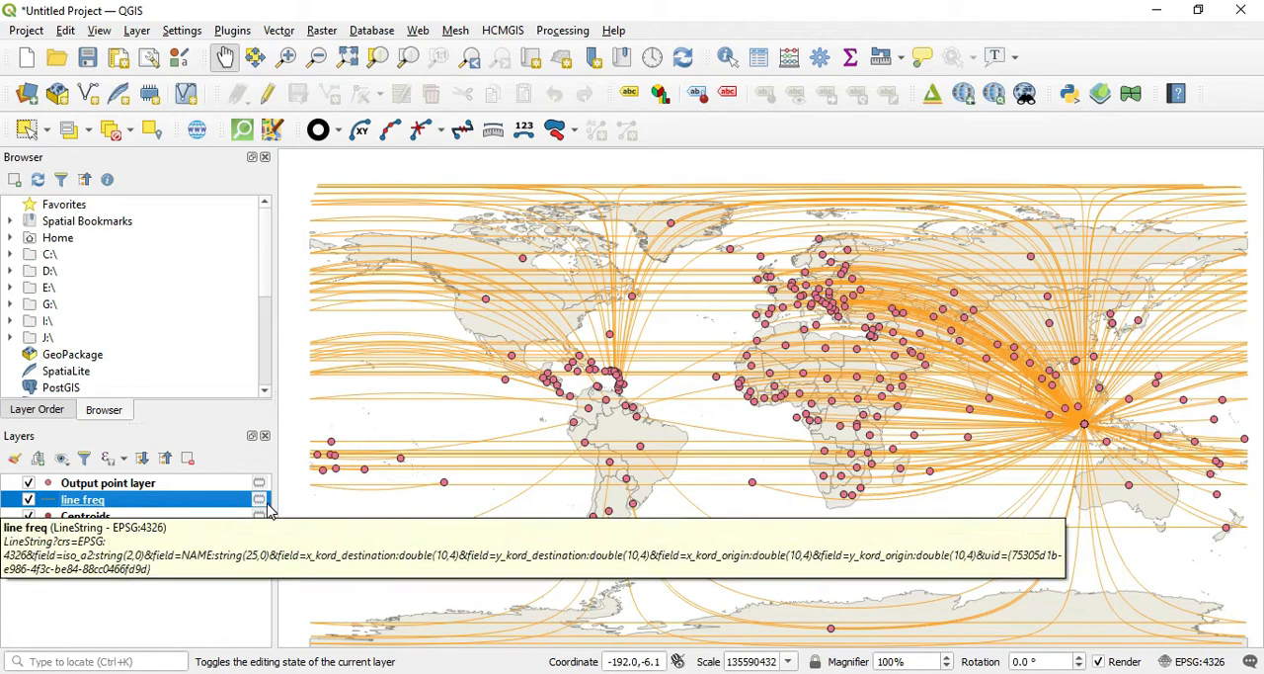
right_click(210, 508)
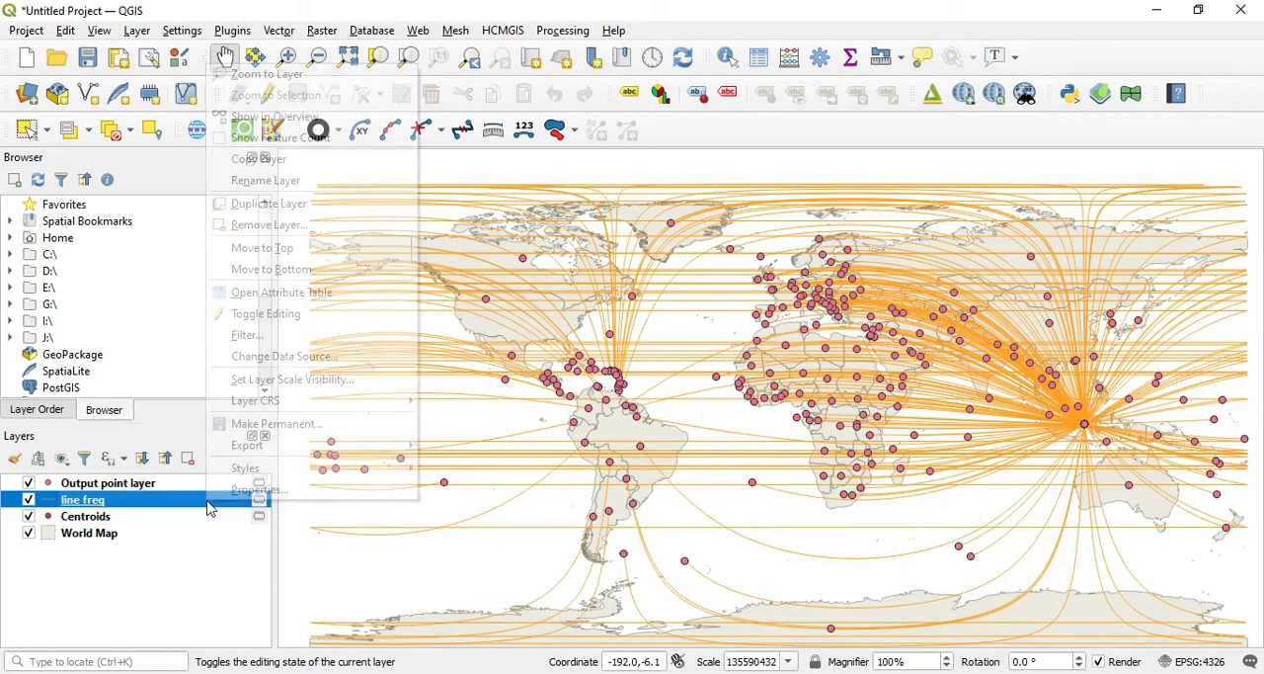
mouse_move(257, 444)
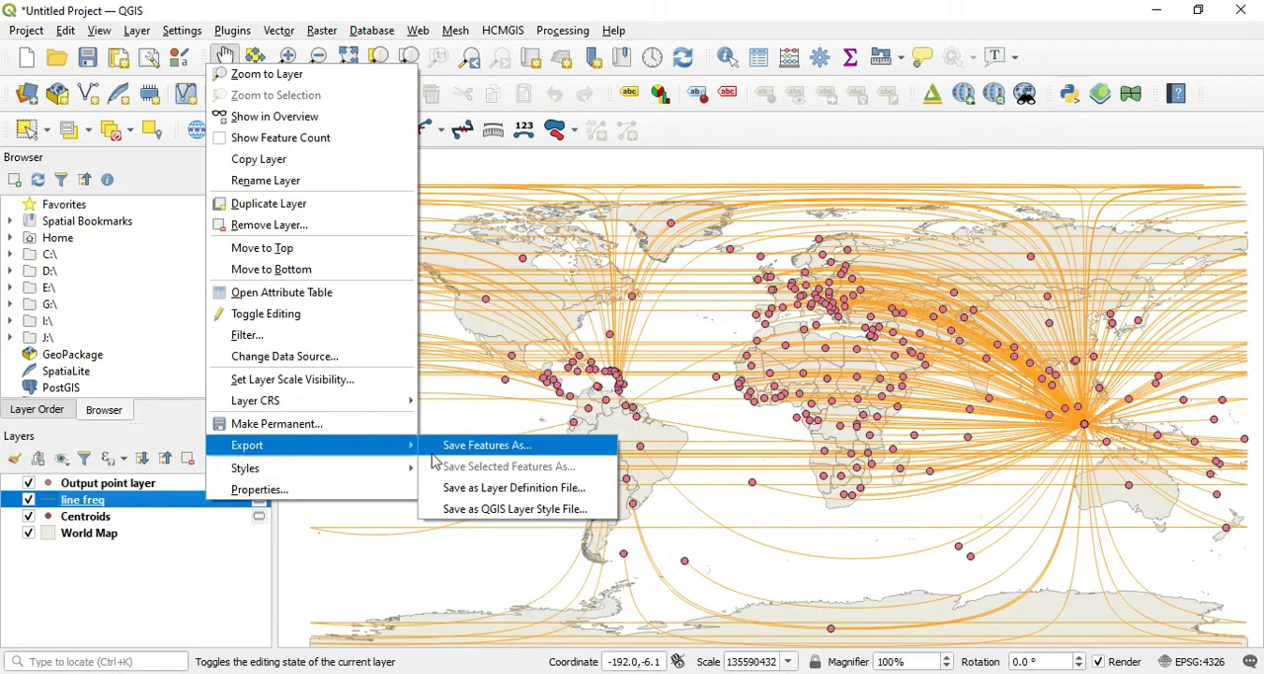
click(158, 612)
Step: Make the line freq attribute table editable and add a whole-number field named freq with length 10
right_click(89, 500)
click(242, 293)
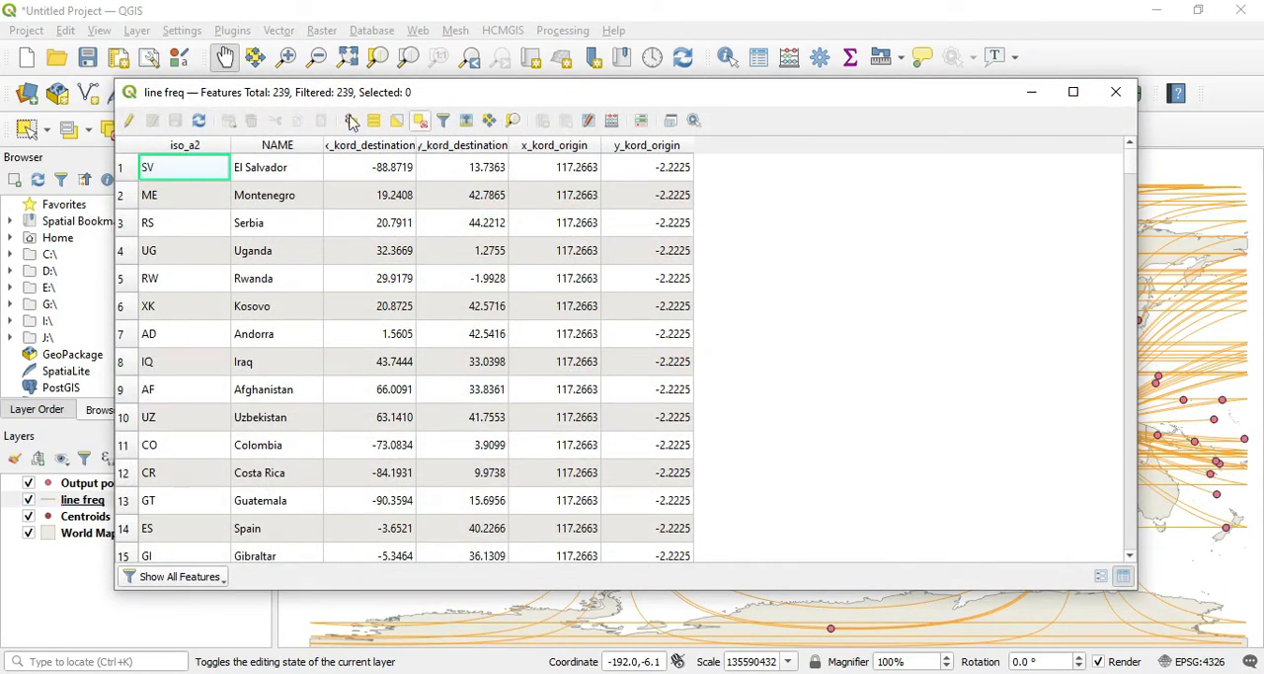
click(130, 120)
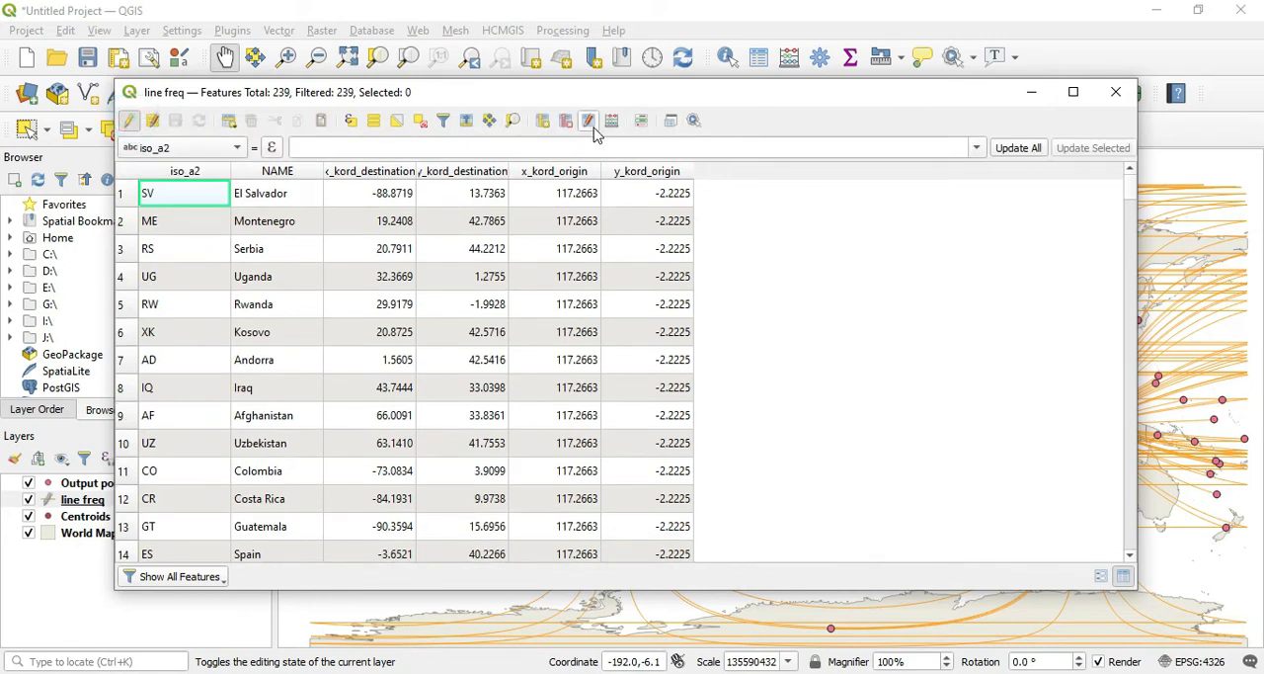
click(542, 120)
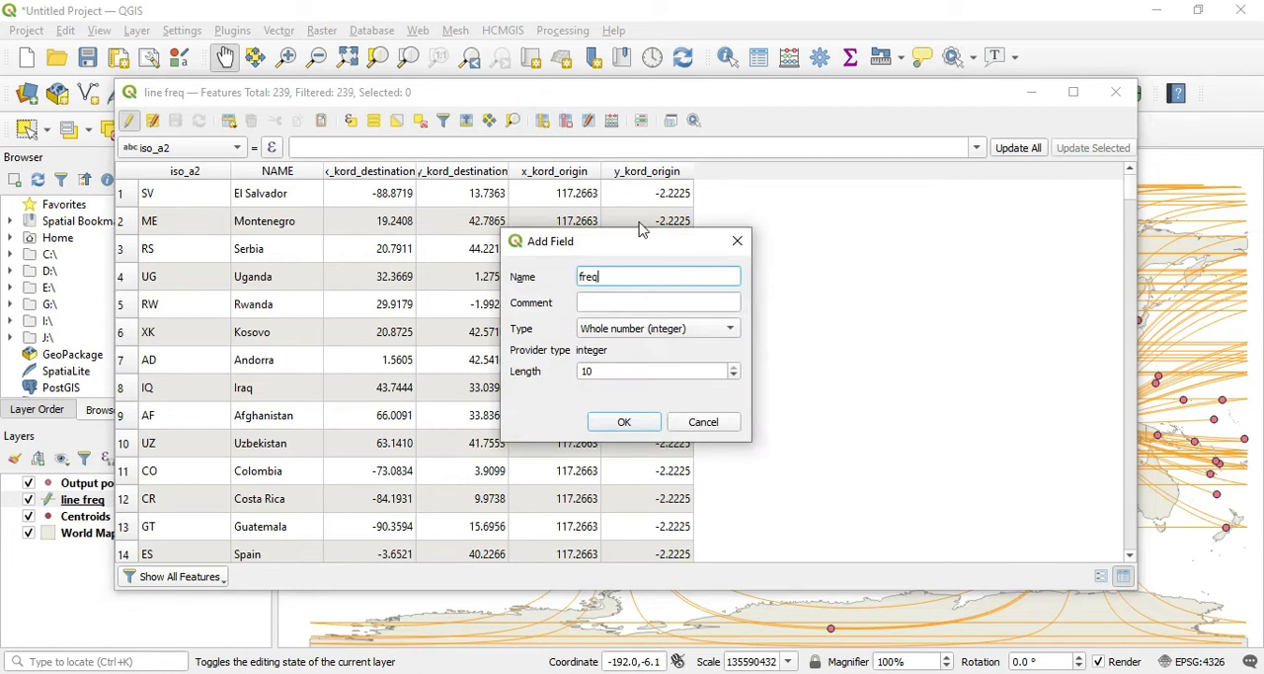
click(682, 333)
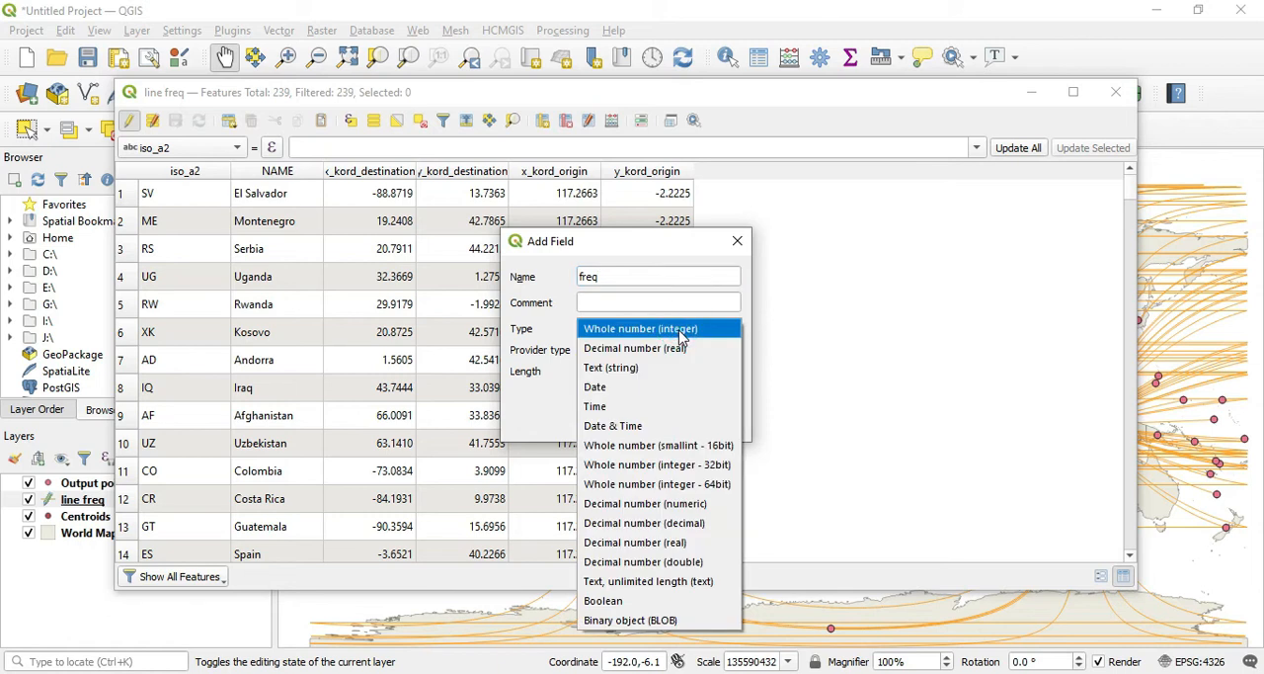
click(680, 331)
click(641, 423)
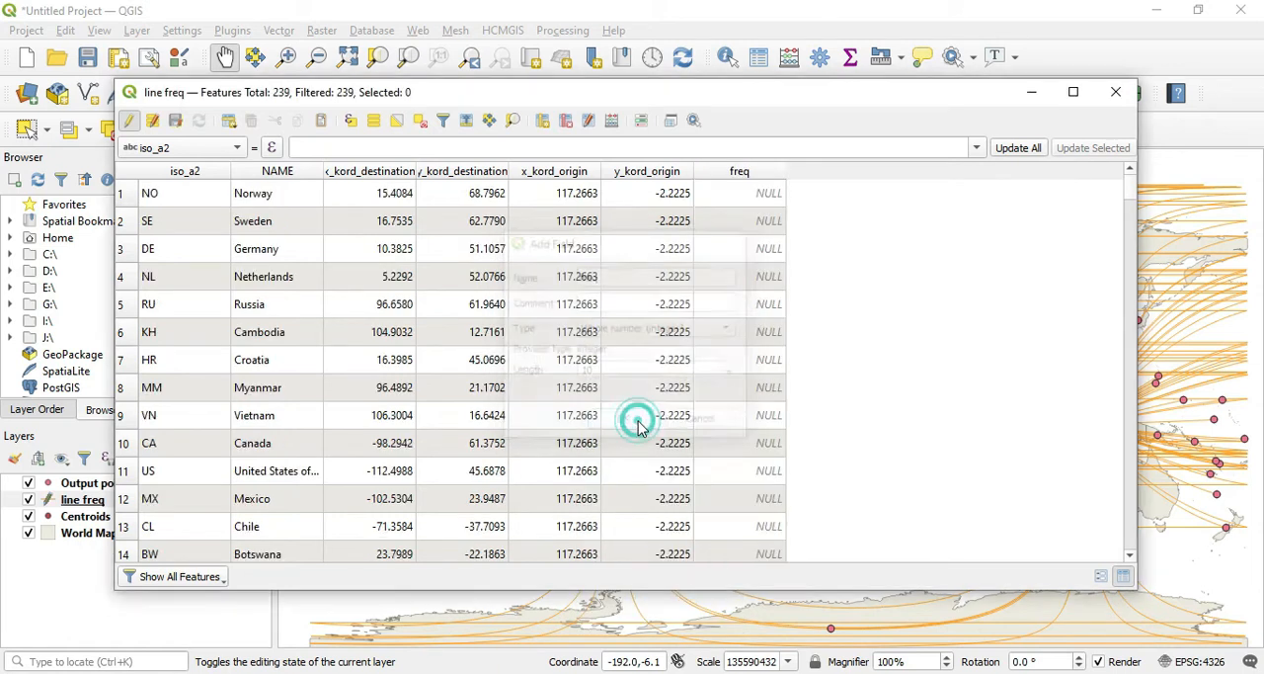
Step: Select rows 1 to 32, Norway to India, and update their freq field to '1'
double_click(743, 194)
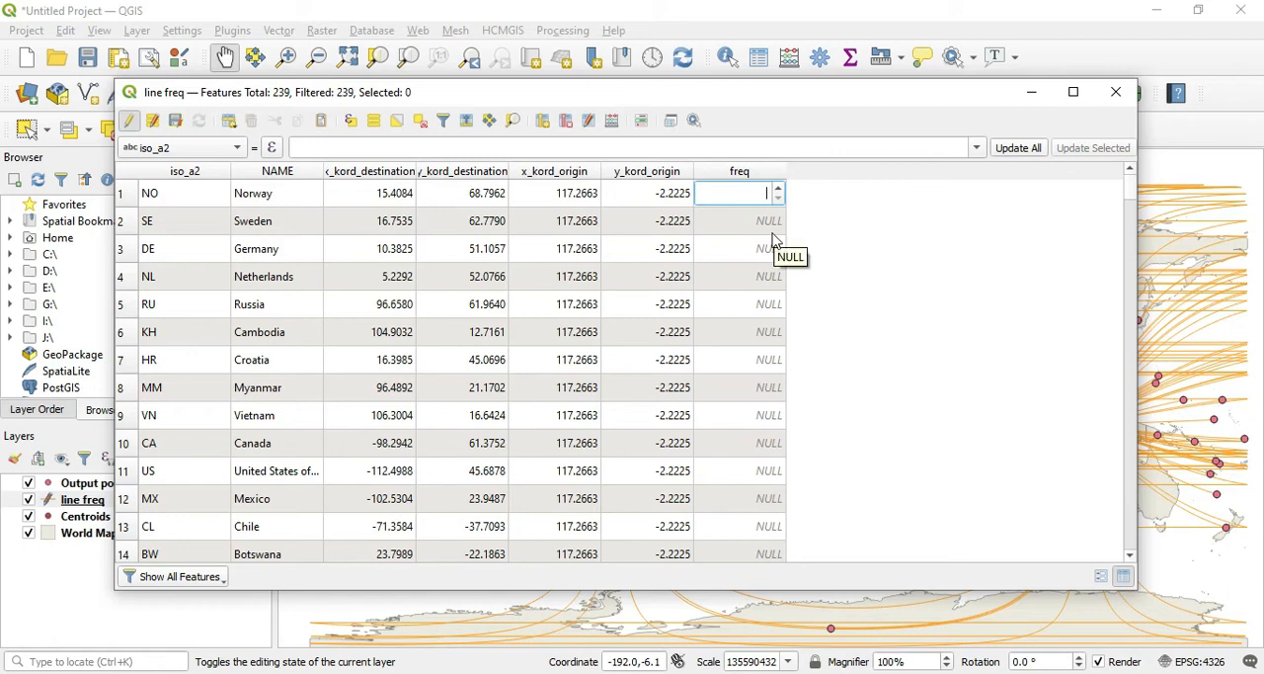
double_click(183, 196)
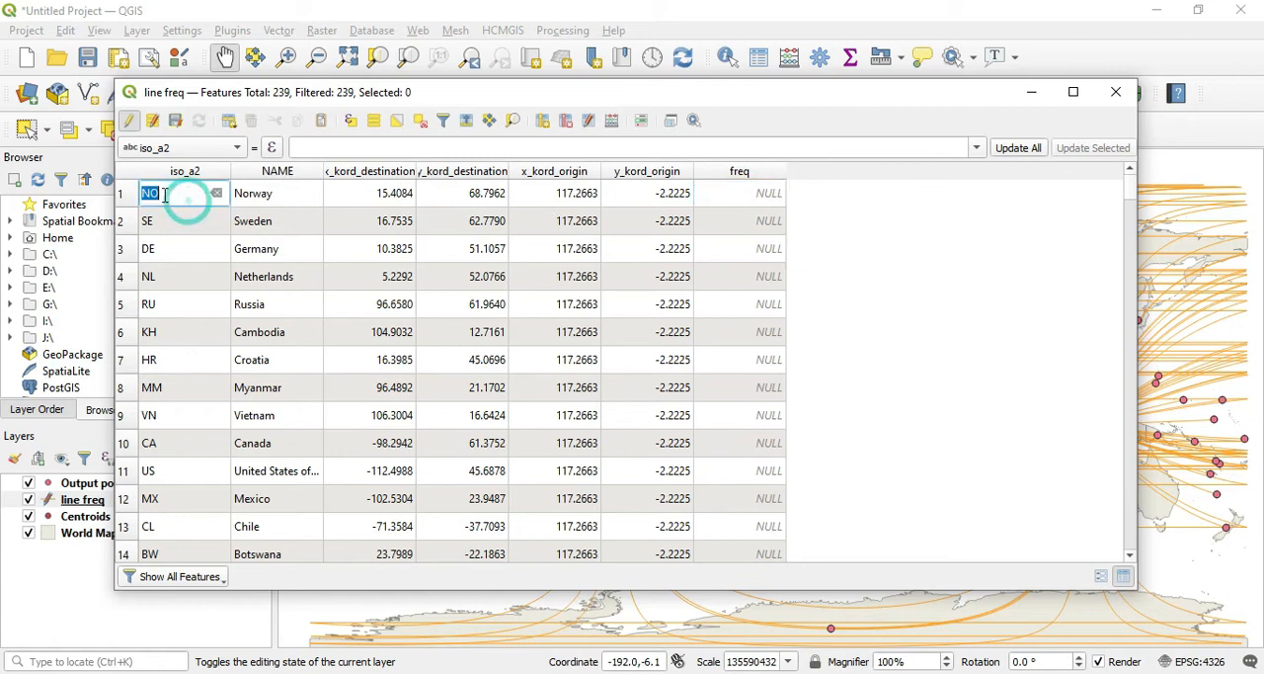
drag(126, 198, 649, 488)
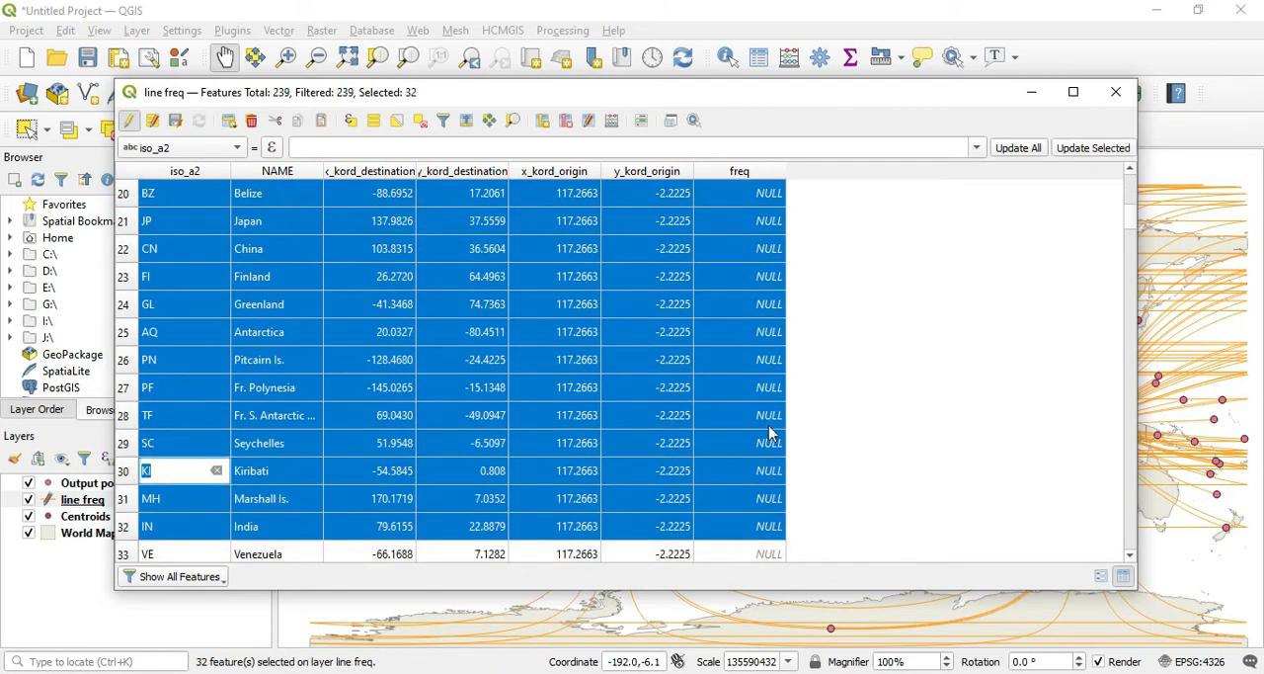
click(207, 155)
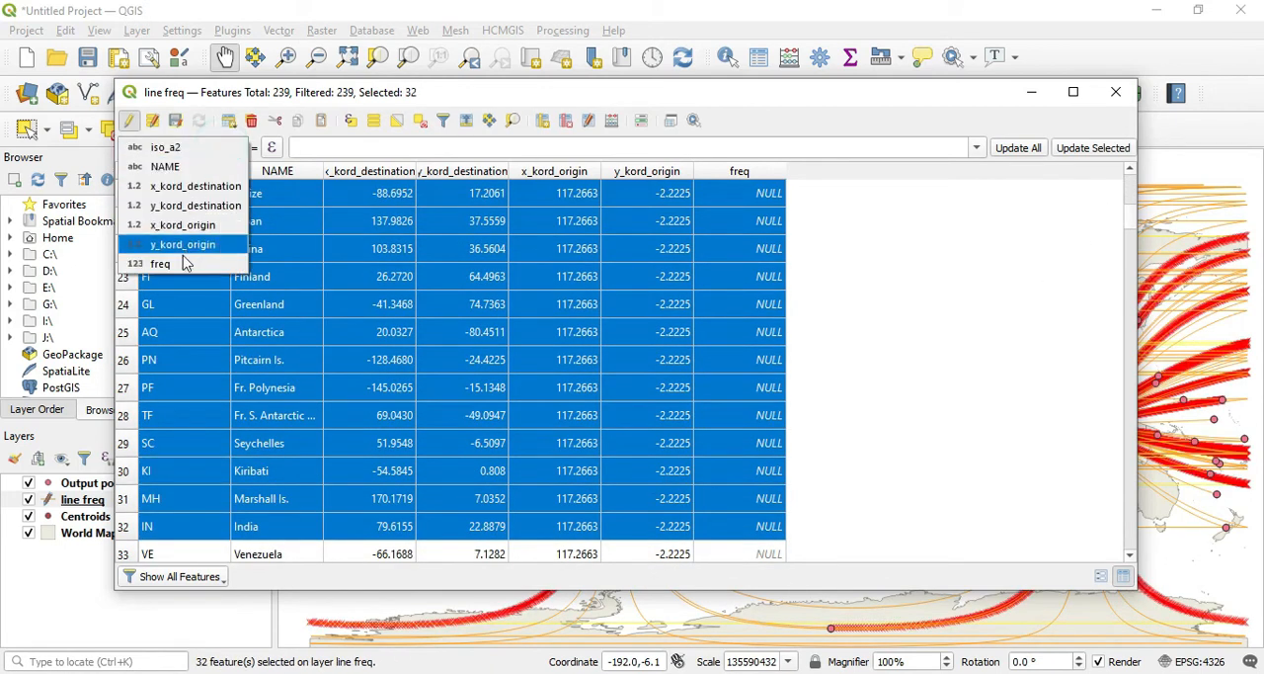
click(183, 263)
click(316, 150)
text(1)
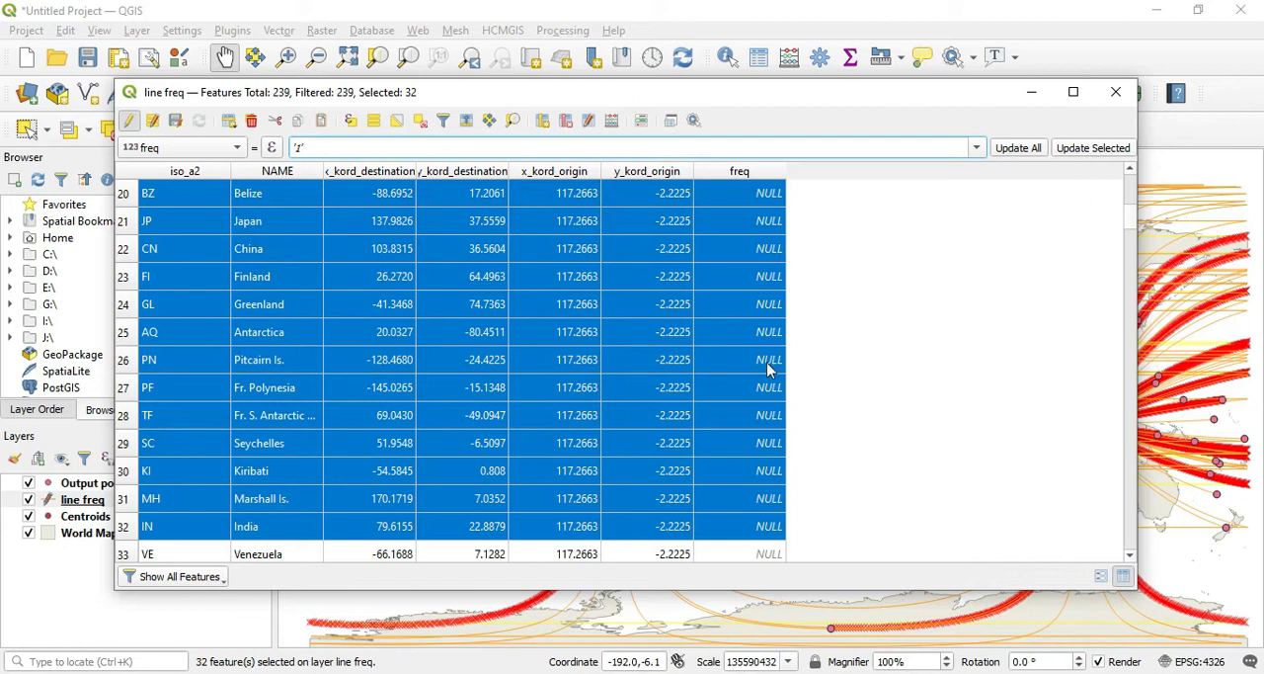
click(1076, 156)
Step: Select rows 33 to 50, Venezuela to Tuvalu, and update their freq value to '2'
scroll(767, 344, down, 3)
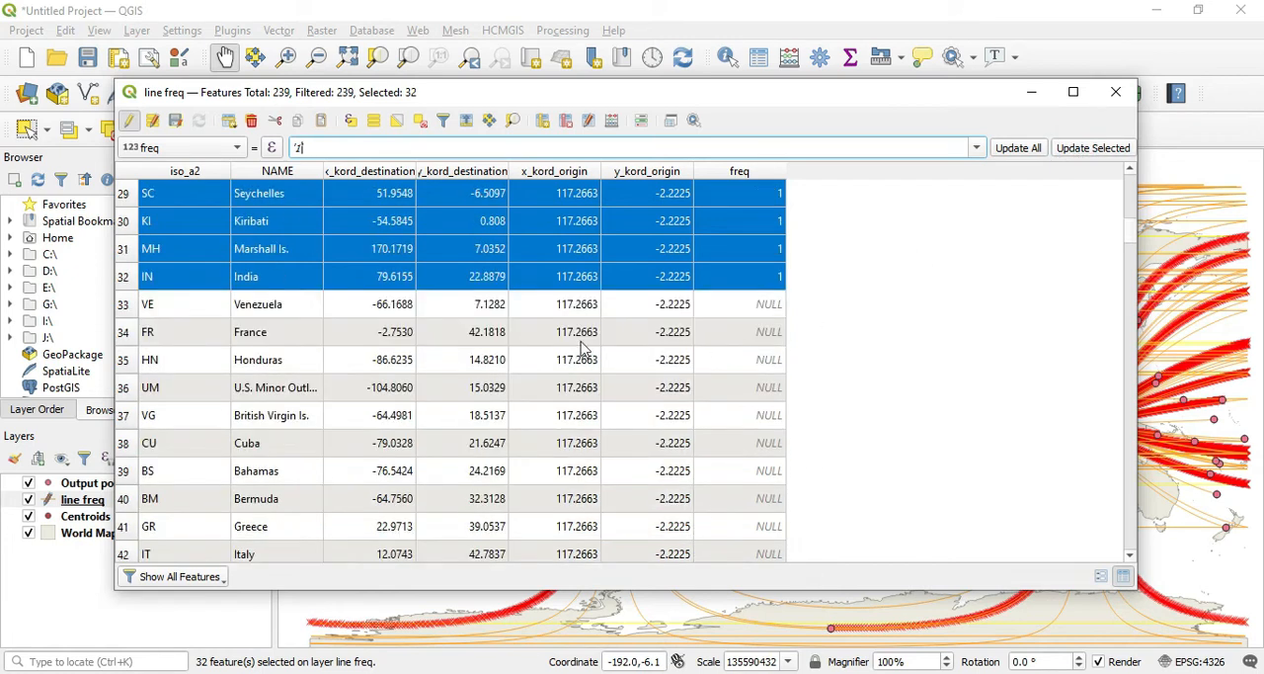
drag(129, 316, 622, 525)
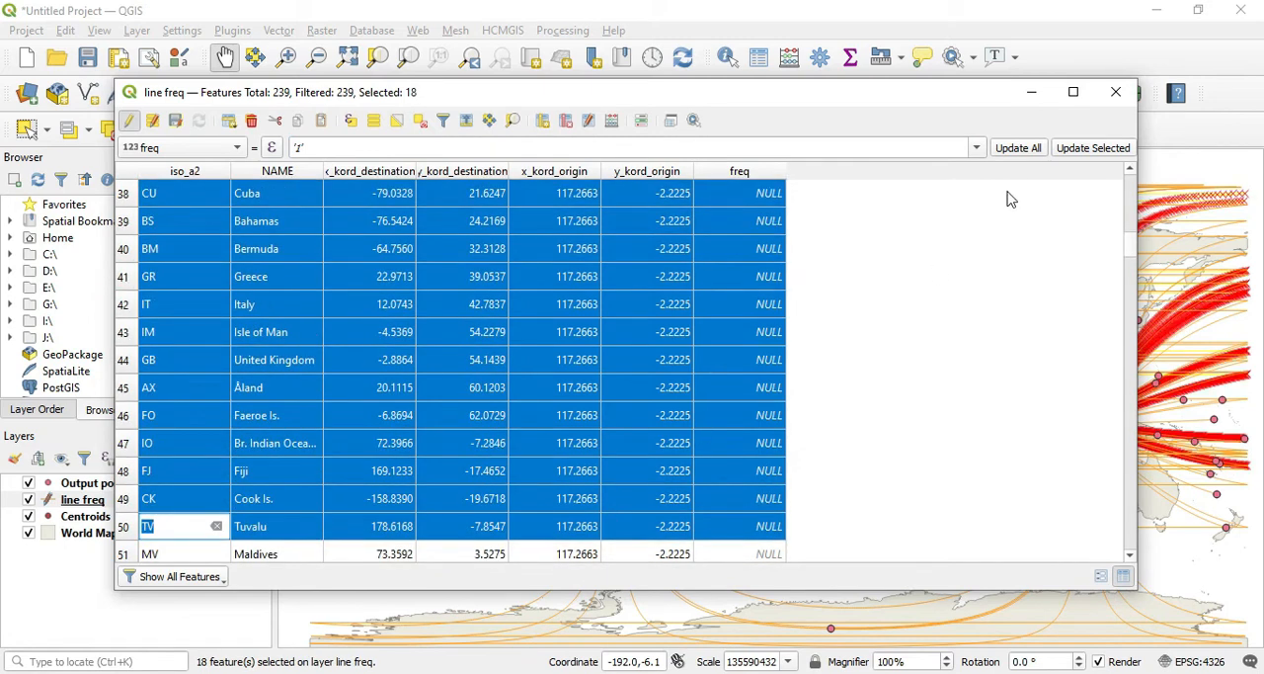
click(299, 146)
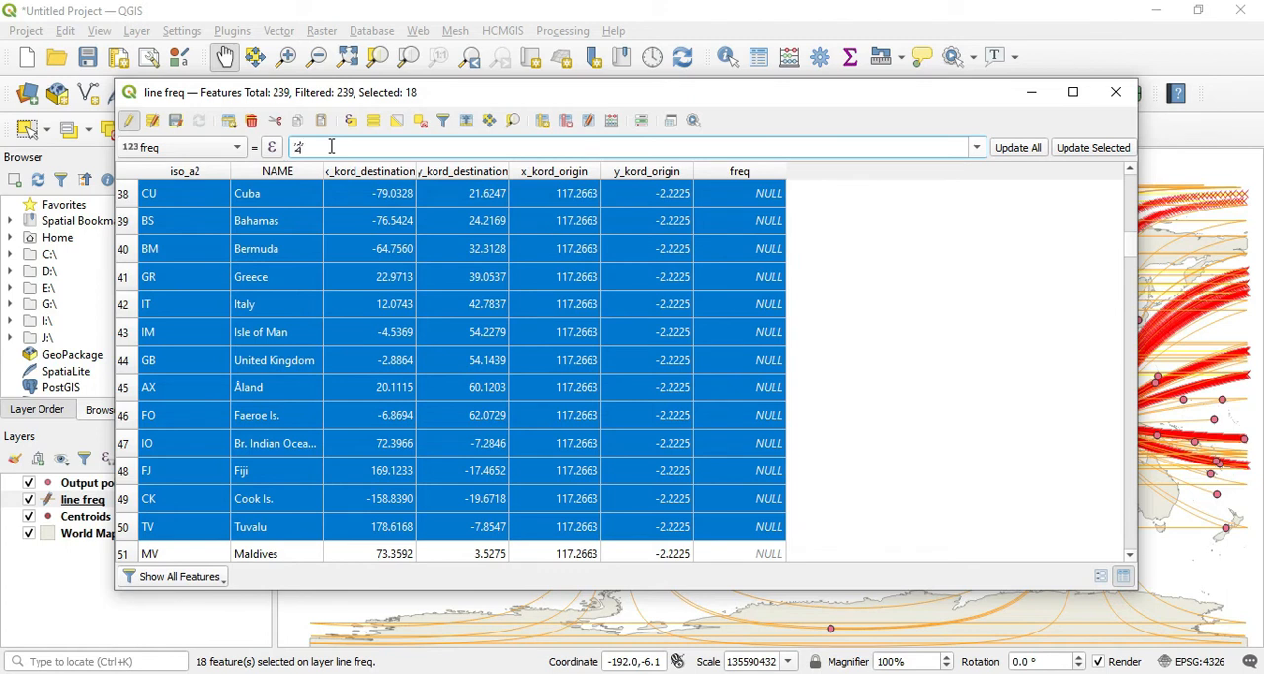
click(1096, 148)
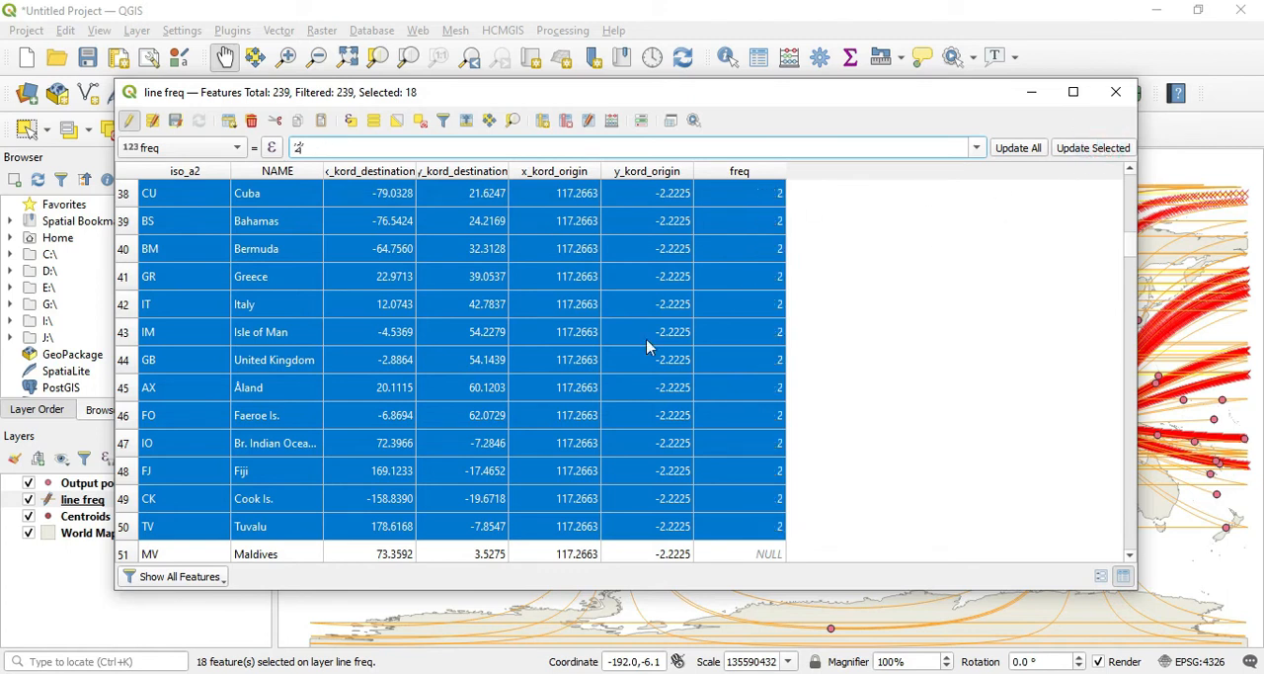
Step: Select rows 51 to 57, Maldives to Palau, and update their freq value to '3'
scroll(291, 363, down, 3)
drag(124, 313, 637, 472)
click(299, 149)
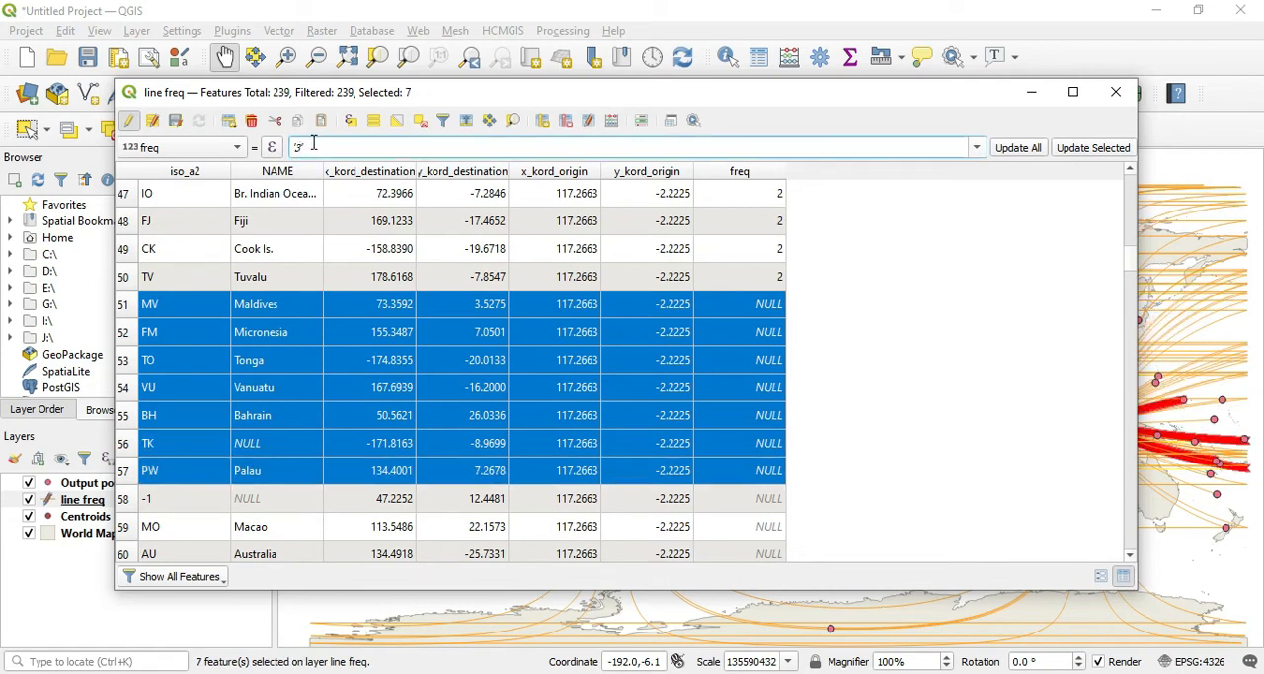
click(1093, 148)
Step: Select the next block of rows without a frequency, following the ones set to 3, and update their freq to '4'
scroll(221, 296, down, 3)
drag(123, 249, 593, 499)
click(304, 147)
text(4')
click(1094, 148)
Step: Select the following block of empty rows and update their freq value to '5'
scroll(296, 356, down, 2)
drag(123, 359, 463, 428)
key(BackSpace)
text(5')
click(1093, 149)
Step: Select the remaining empty rows down to row 222, Mongolia, and update their freq value to '6'
scroll(395, 296, down, 2)
drag(126, 304, 566, 508)
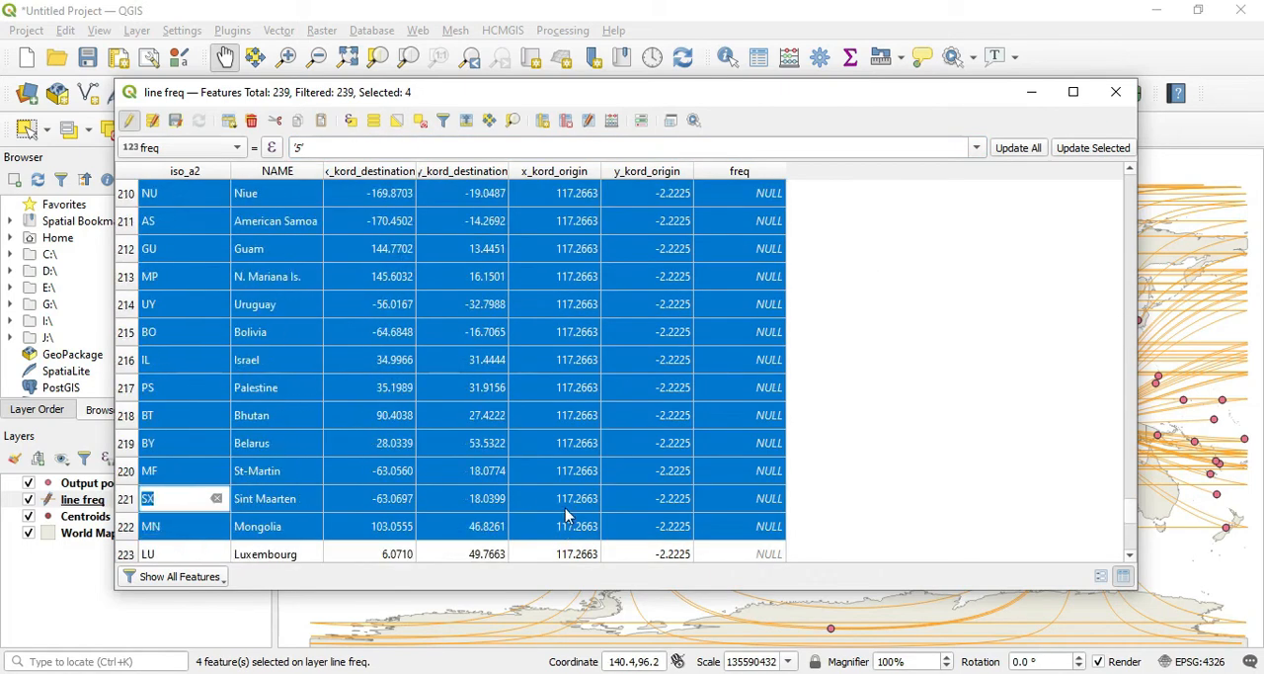
click(306, 148)
key(BackSpace)
key(BackSpace)
text(6')
click(1092, 147)
Step: Select rows 223 to 226, Luxembourg to Poland, and update their freq value to '7'
scroll(395, 306, down, 3)
drag(126, 306, 379, 544)
scroll(171, 415, up, 4)
click(197, 388)
click(125, 304)
drag(124, 332, 396, 417)
click(316, 149)
key(BackSpace)
key(BackSpace)
text(7')
click(1107, 148)
Step: Select rows 227 to 229, Tajikistan to Zimbabwe, and update their freq value to '8'
click(122, 441)
drag(122, 442, 553, 566)
click(341, 148)
key(BackSpace)
key(BackSpace)
text(8')
click(1090, 148)
Step: Update freq to '9' for rows 230 to 239, Brunei to Montserrat
click(304, 148)
text(9')
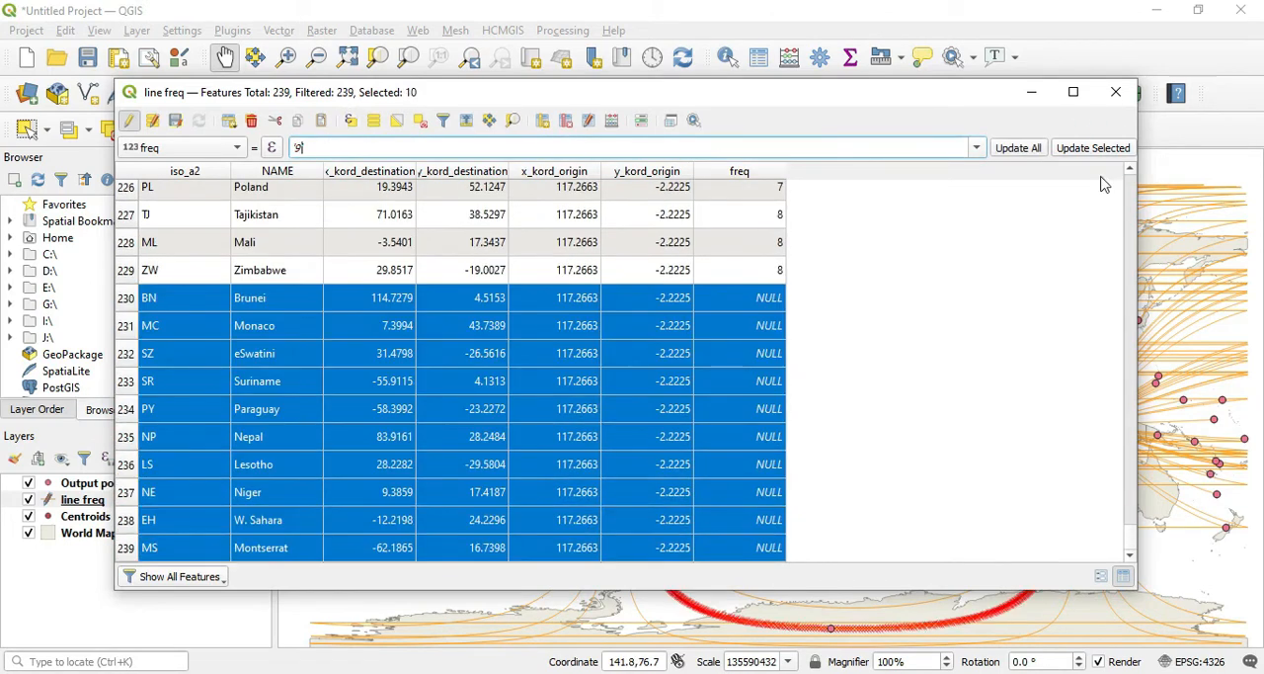
click(1095, 148)
Step: Check the filled freq values up to the first row, stop editing with the changes saved, and minimize the attribute table
scroll(923, 356, up, 5)
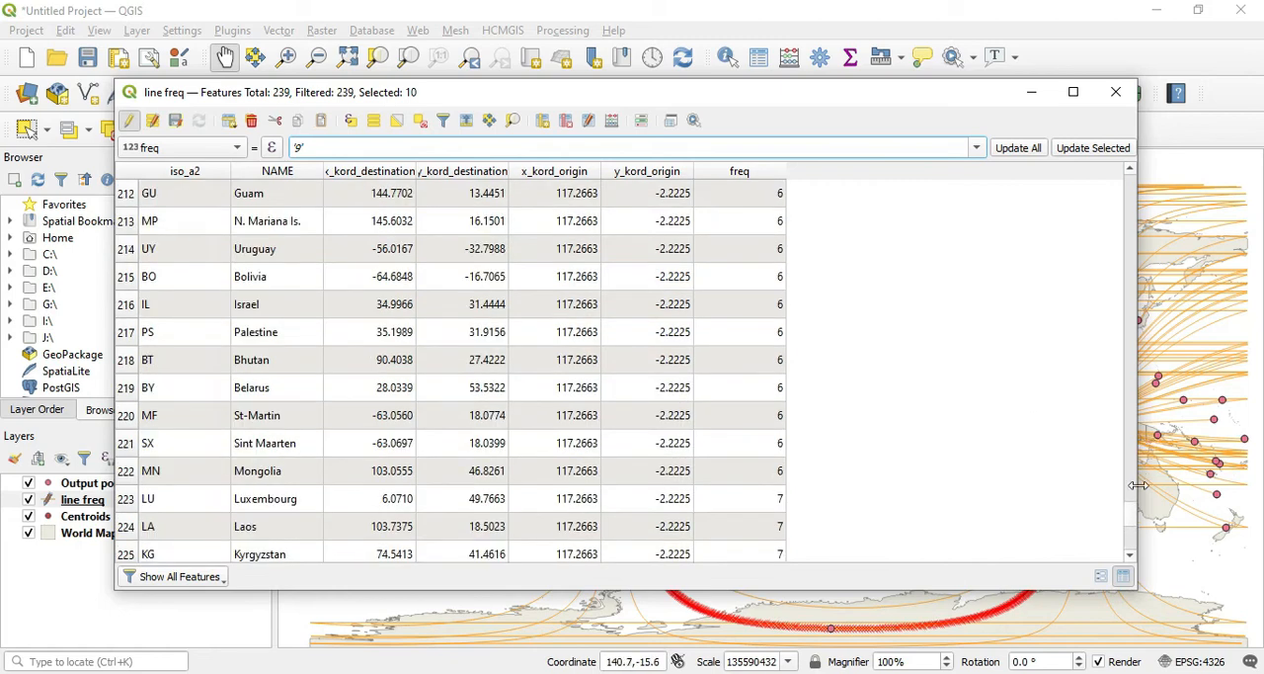
drag(1132, 524, 1134, 190)
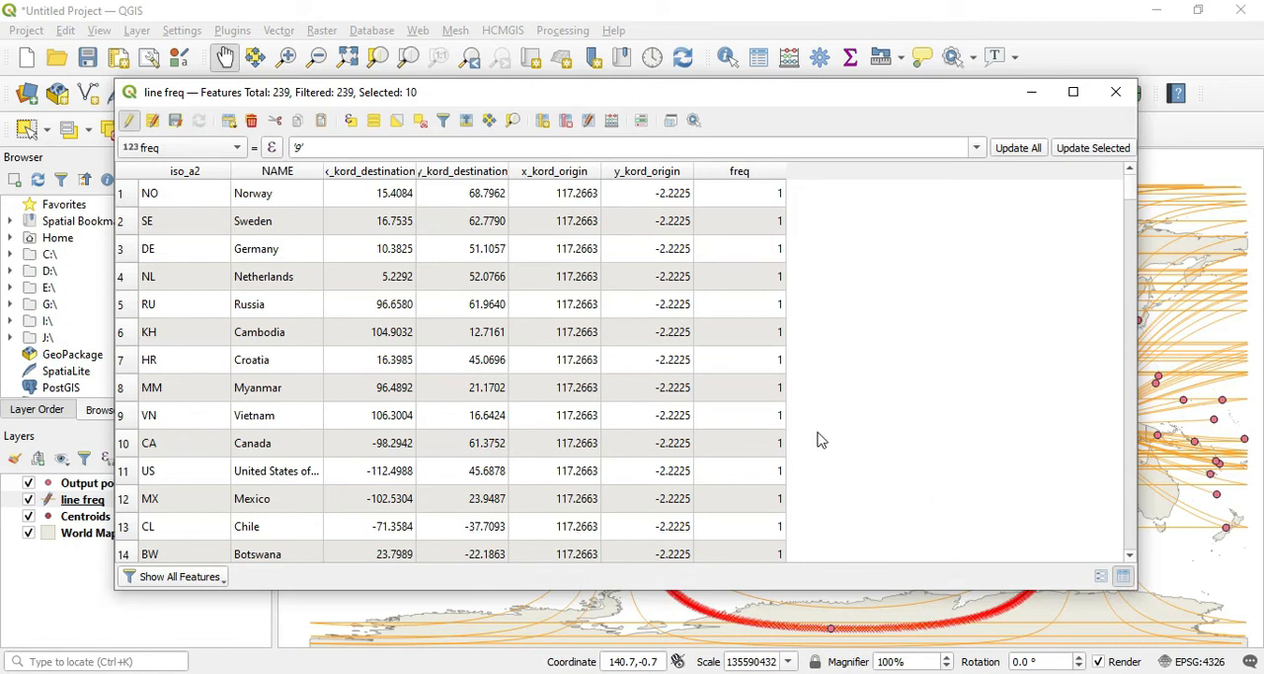
click(129, 120)
click(582, 354)
click(1032, 93)
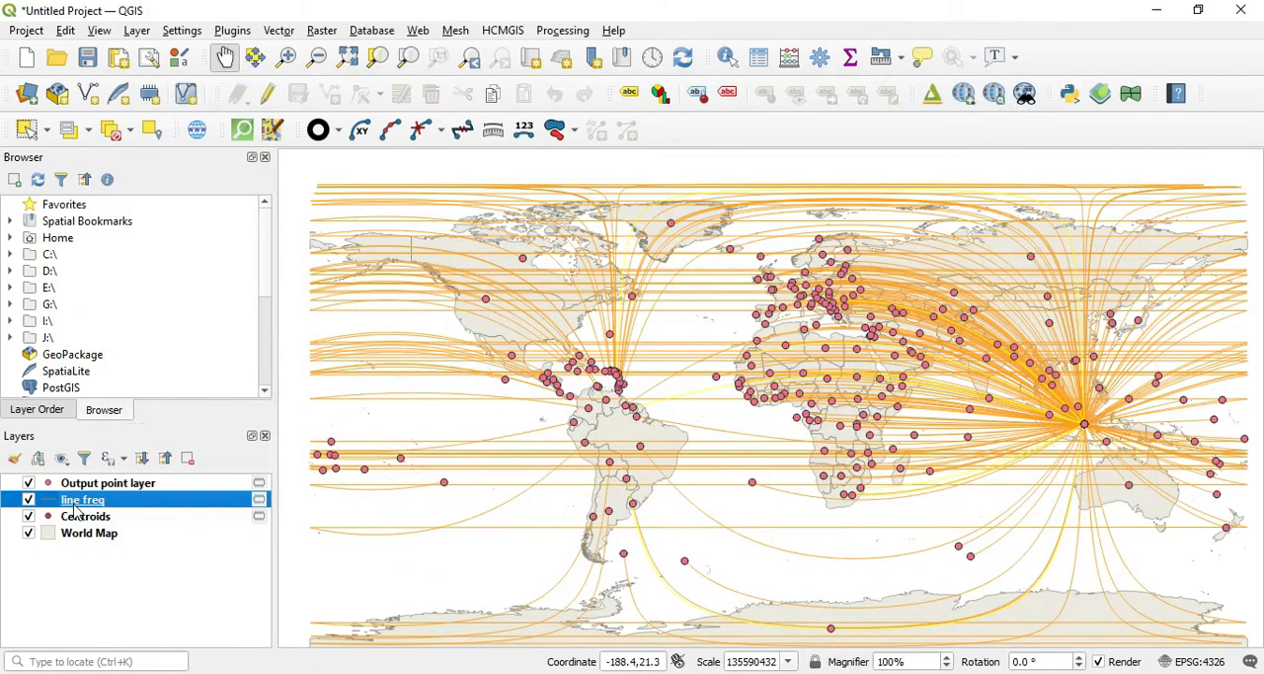
Step: Open the line freq layer's symbology and switch it to Graduated based on the freq field
right_click(74, 508)
click(192, 496)
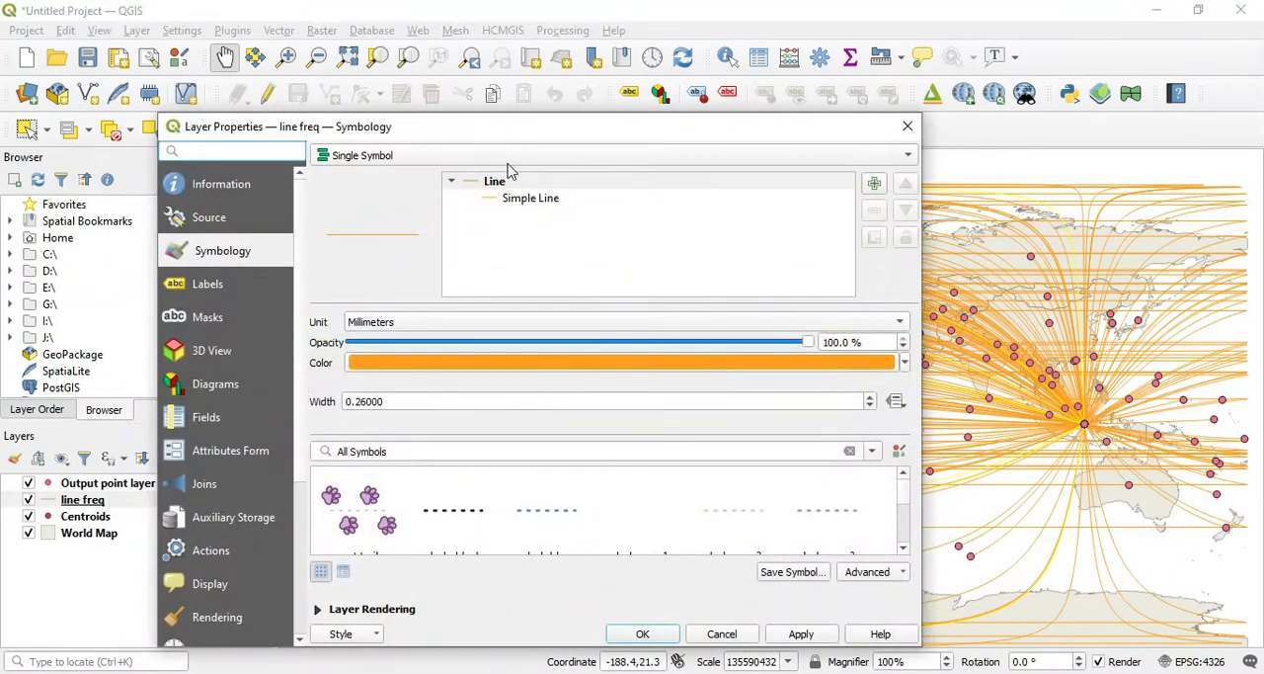
drag(539, 141, 461, 70)
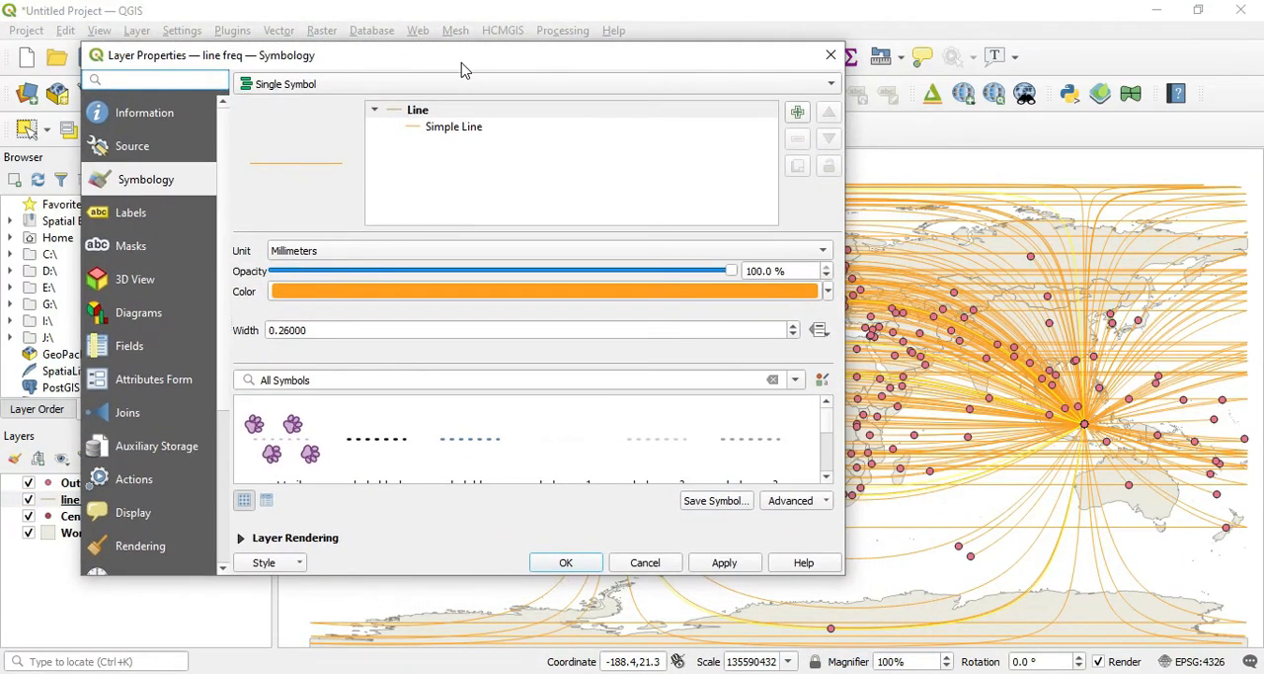
click(399, 87)
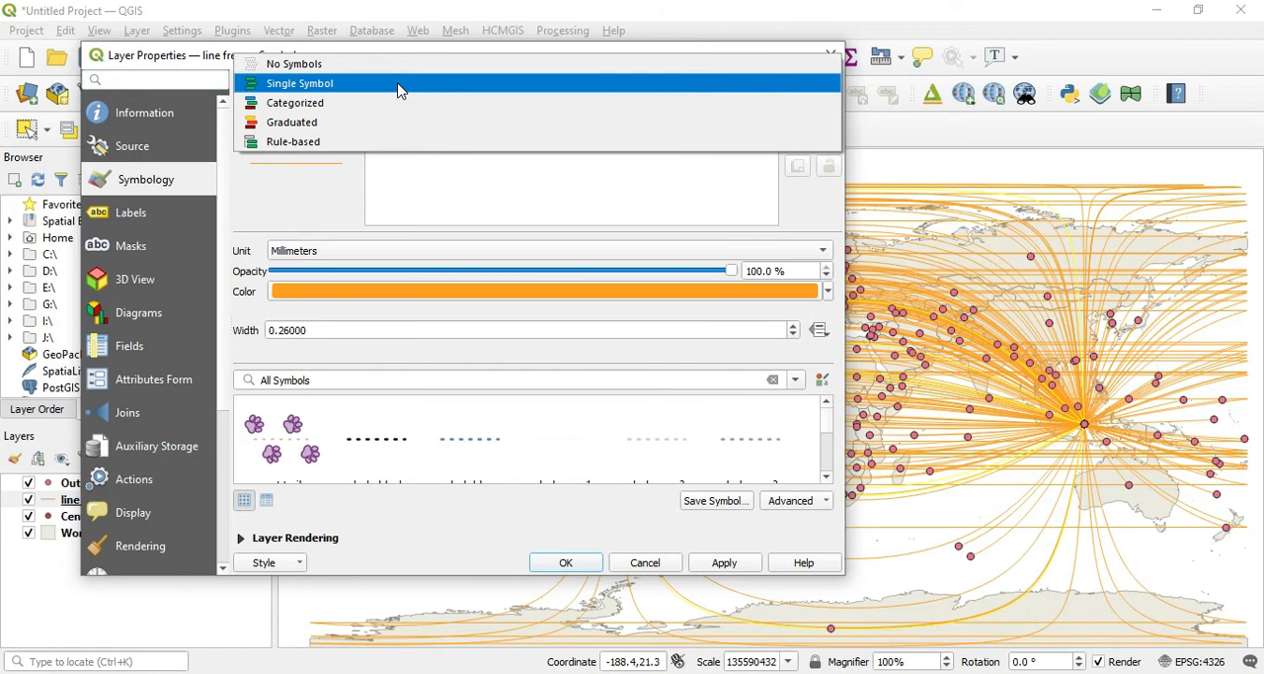
click(302, 122)
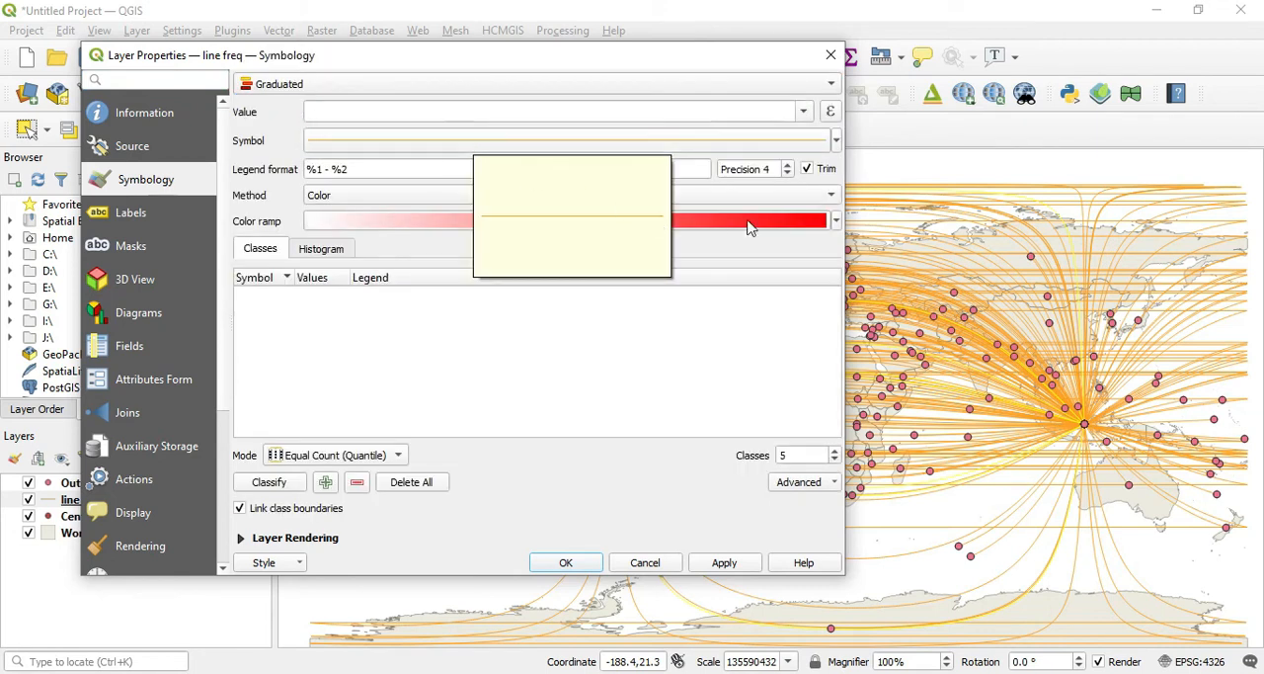
click(804, 112)
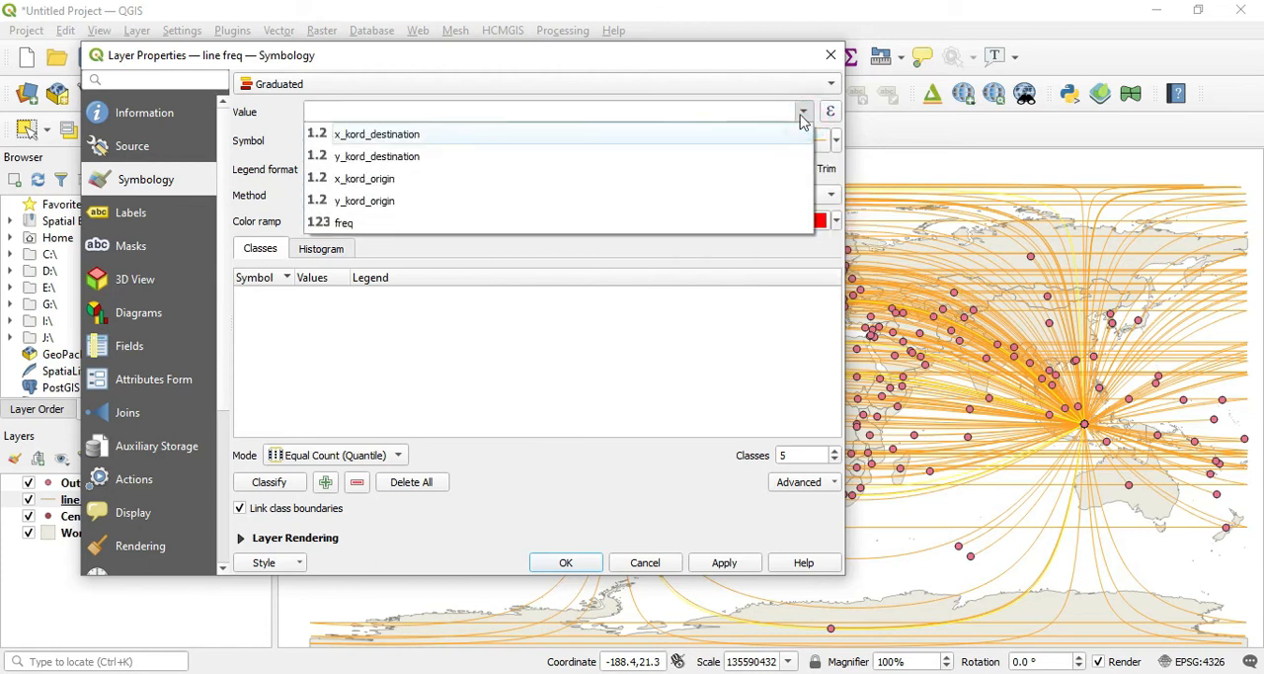
click(372, 223)
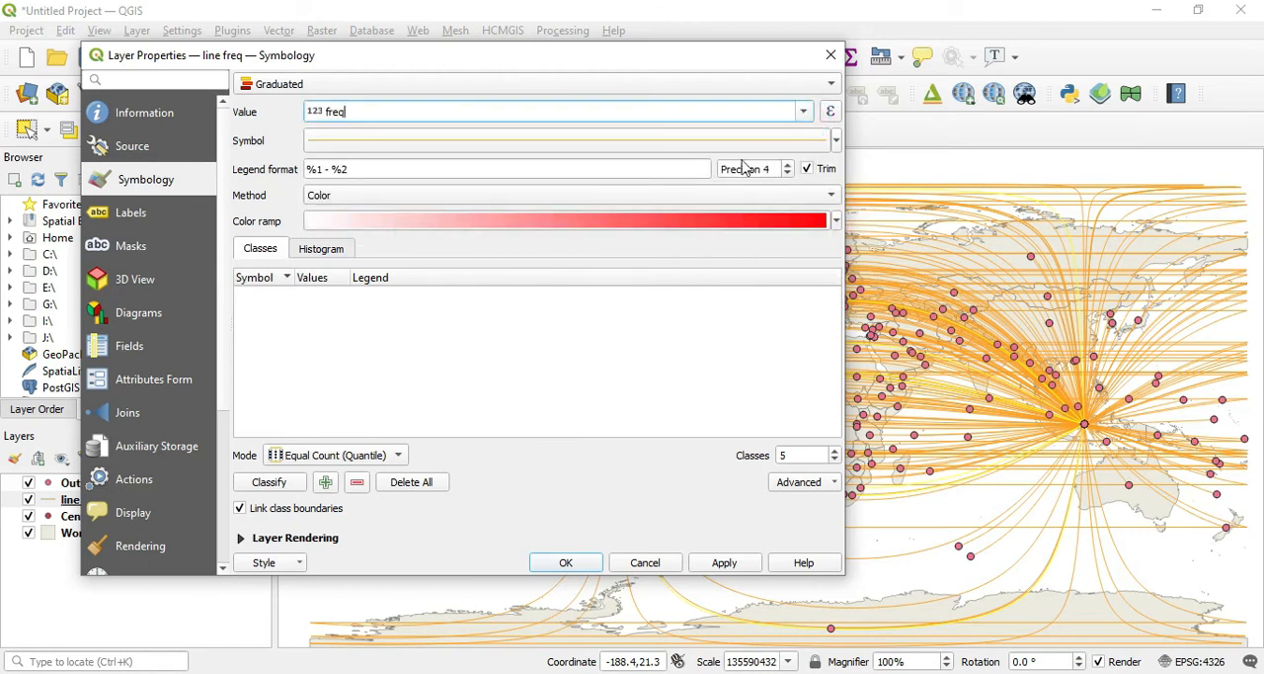
Step: Grade the lines by Size using five Equal Interval classes, and apply the styling to the map
click(817, 203)
click(519, 219)
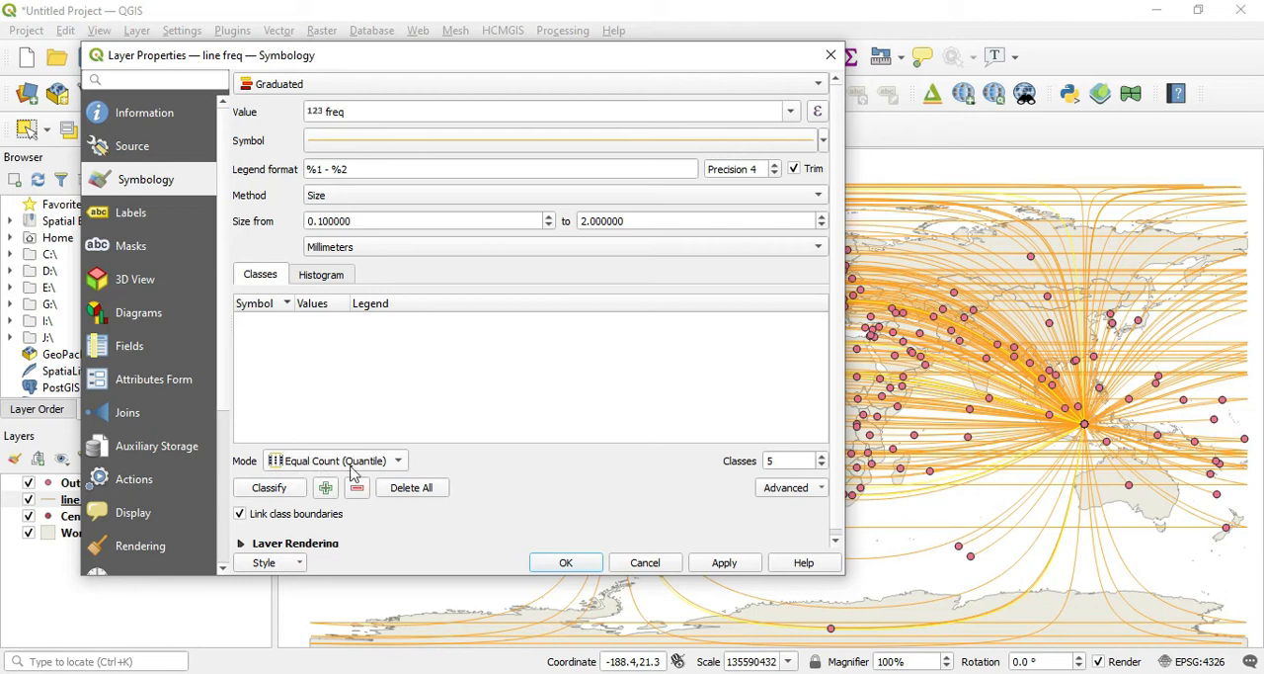
click(400, 474)
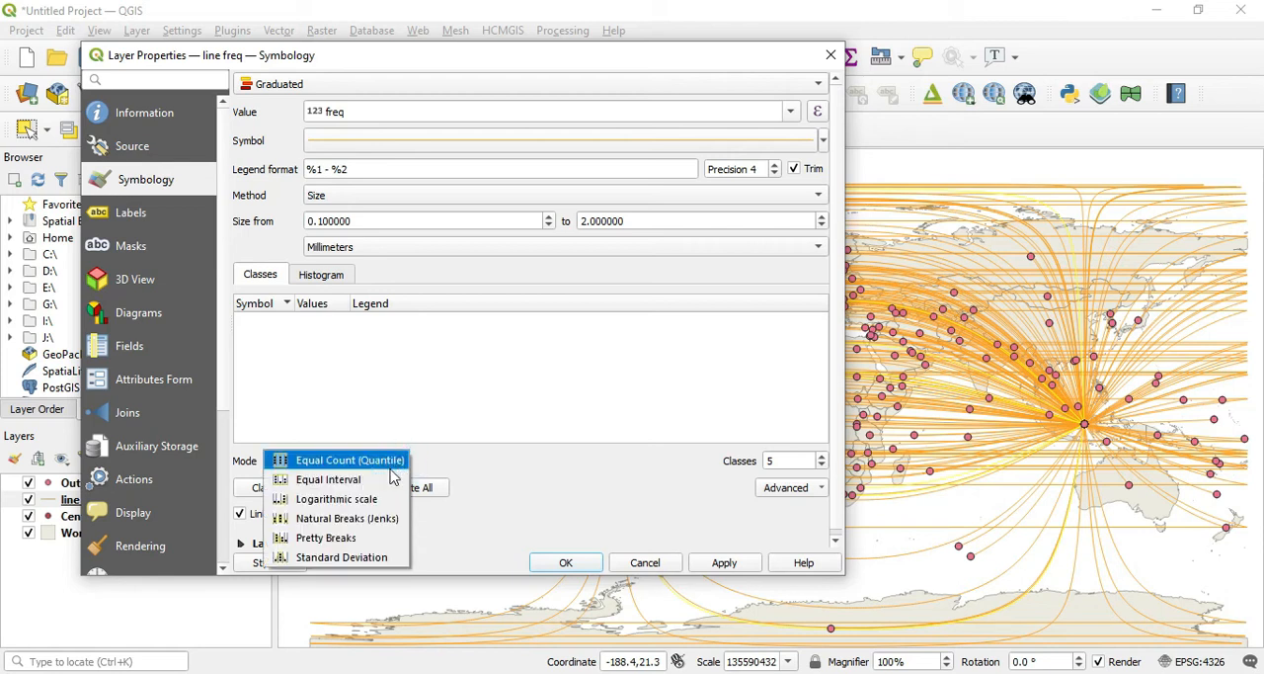
click(375, 481)
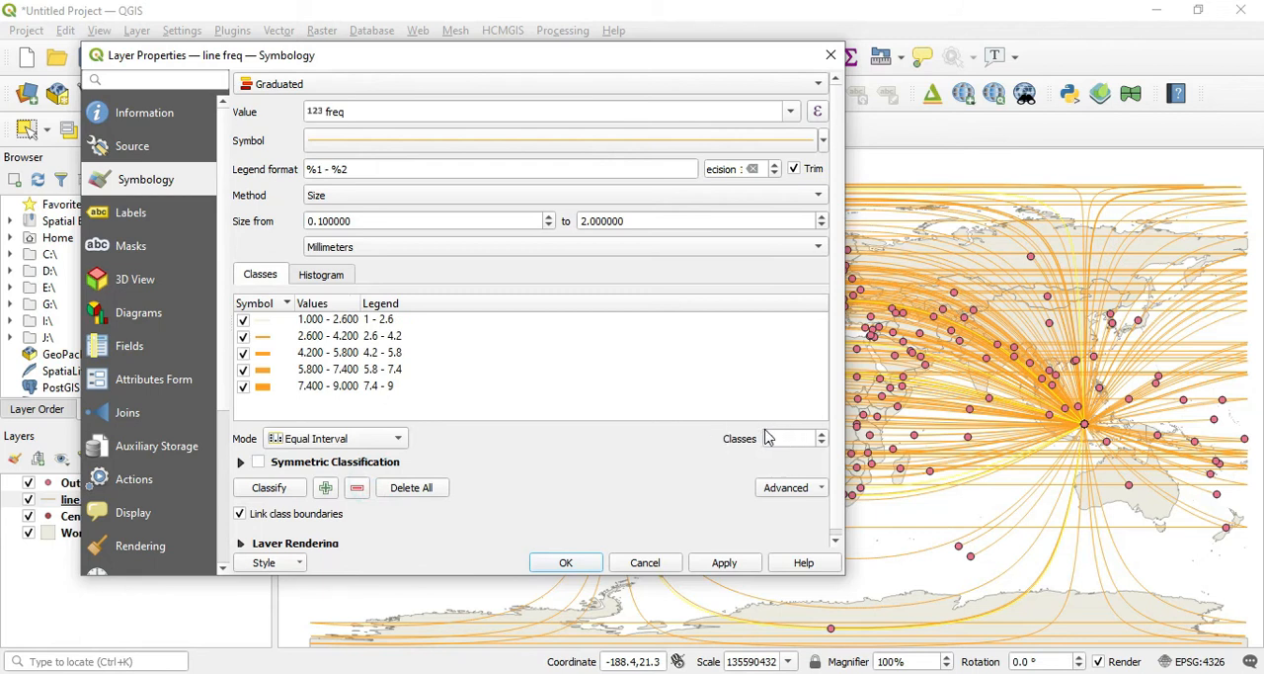
click(269, 488)
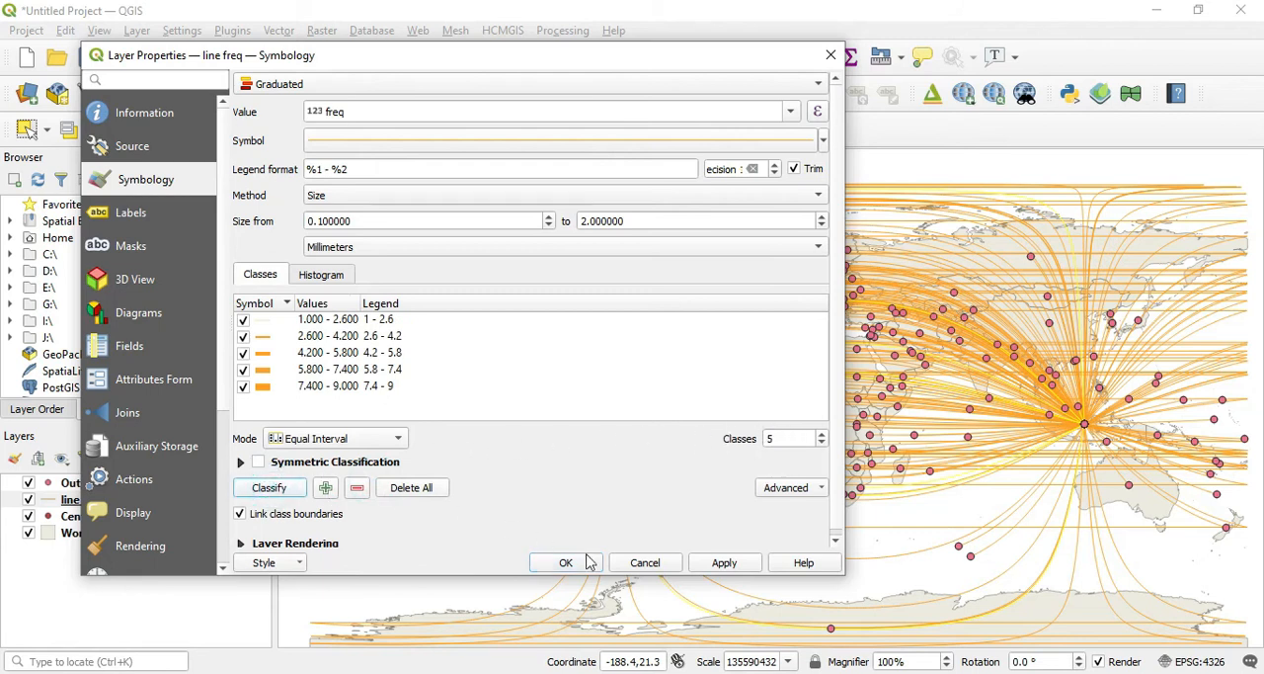
click(722, 565)
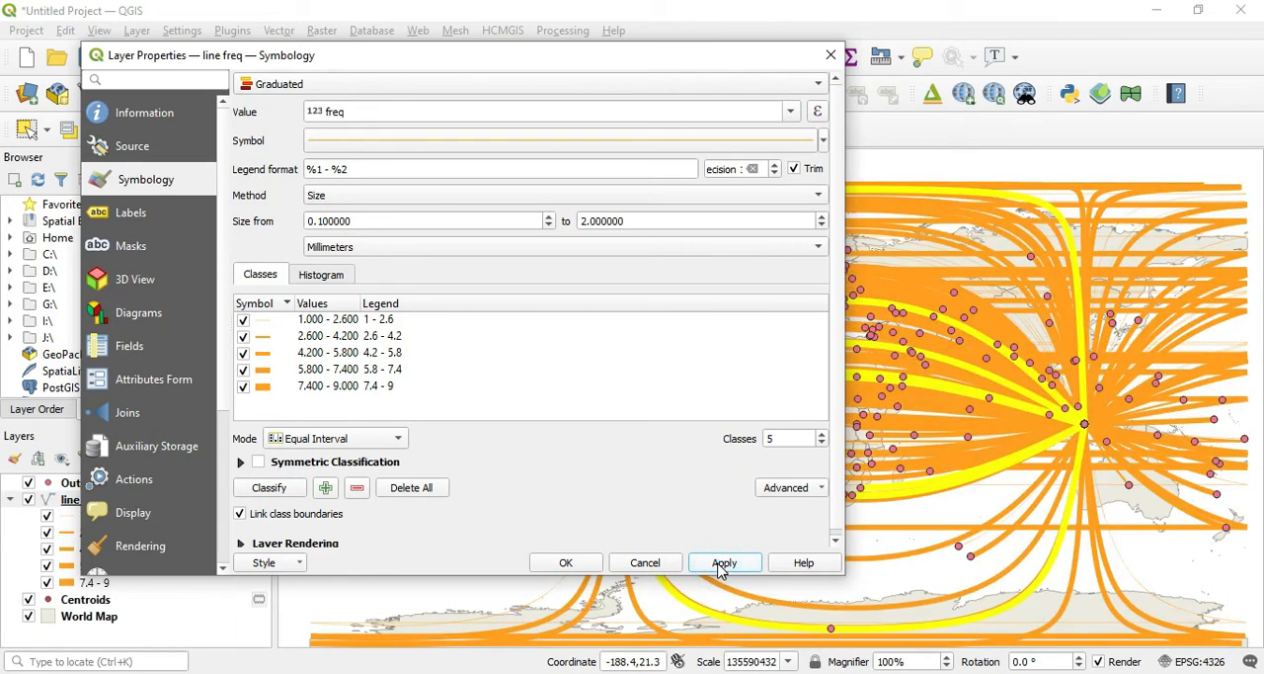
click(567, 562)
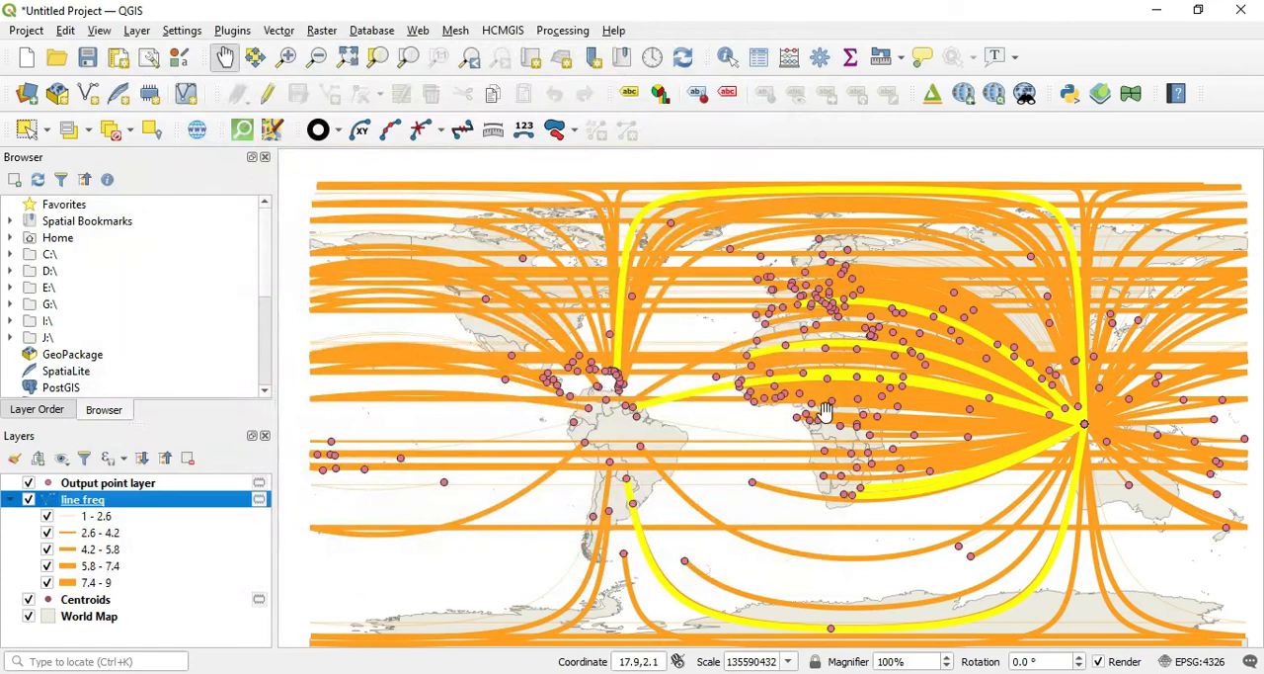
Step: Examine the graduated line widths across Africa, the Indian Ocean and the whole world map
scroll(827, 415, up, 2)
drag(1093, 397, 838, 400)
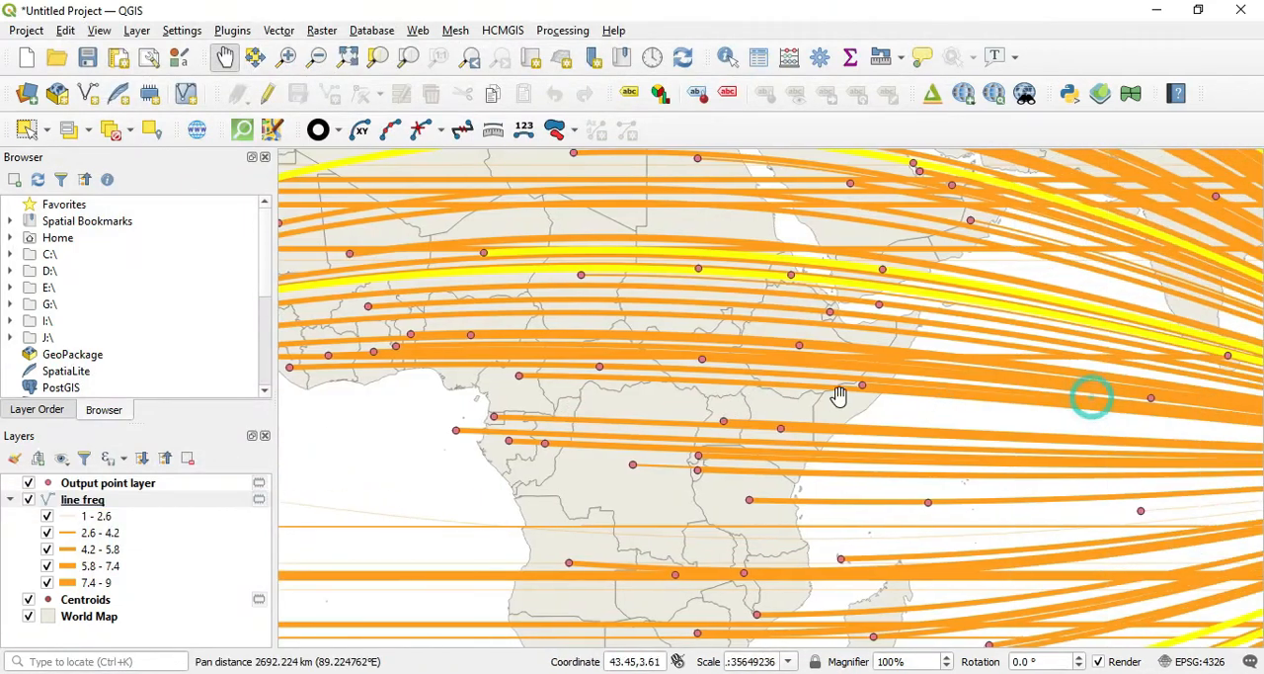
scroll(911, 398, down, 2)
drag(974, 403, 895, 403)
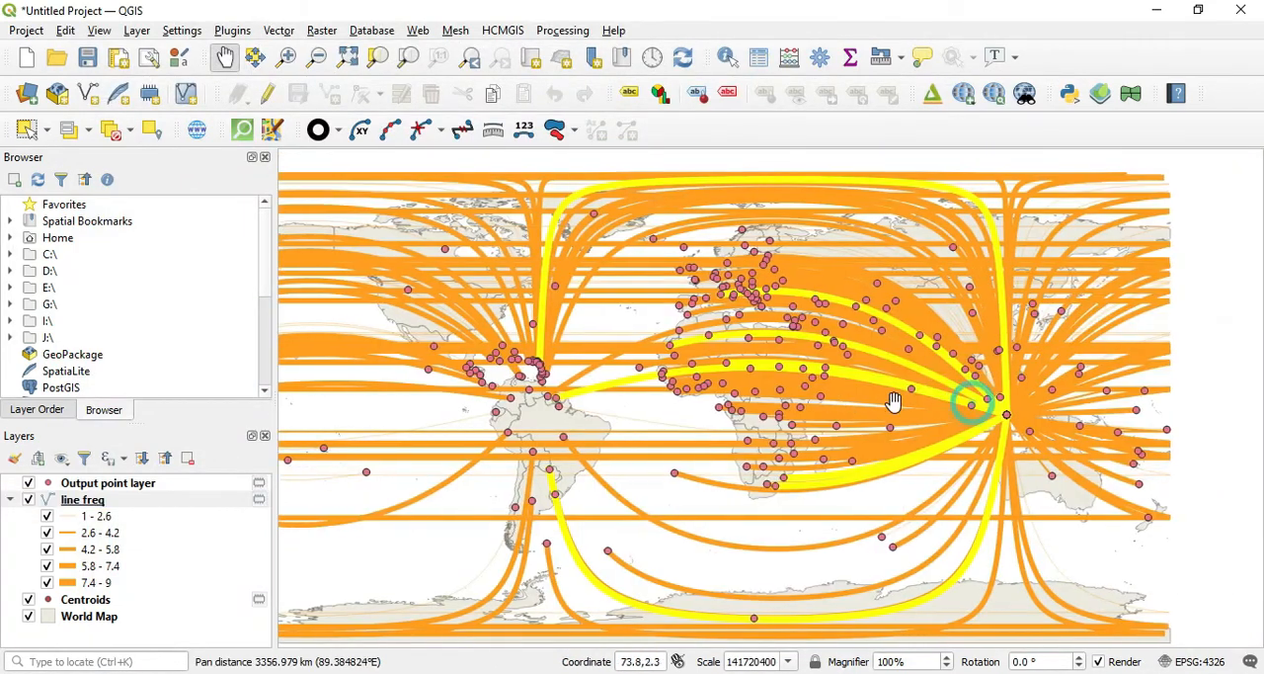
scroll(1007, 418, down, 1)
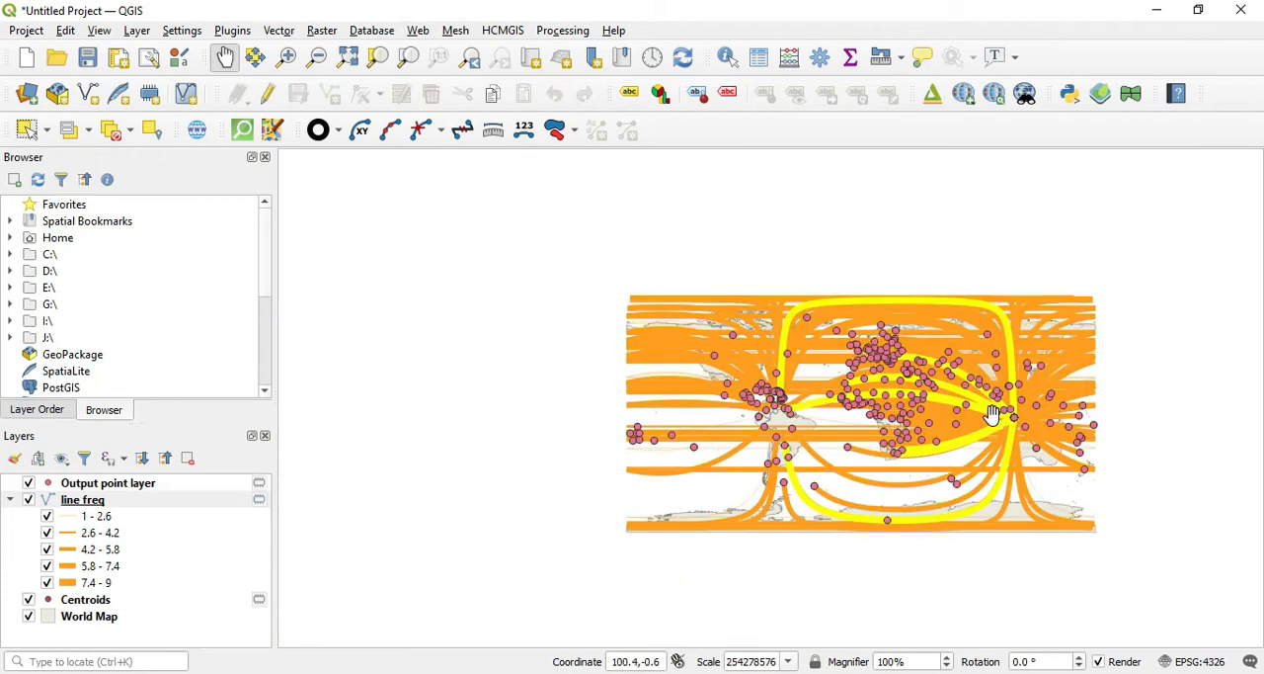
scroll(990, 418, up, 1)
Step: Reopen the line freq symbology, set the minimum line size to 0.2 mm, and apply it
click(79, 502)
right_click(79, 504)
click(104, 501)
double_click(103, 501)
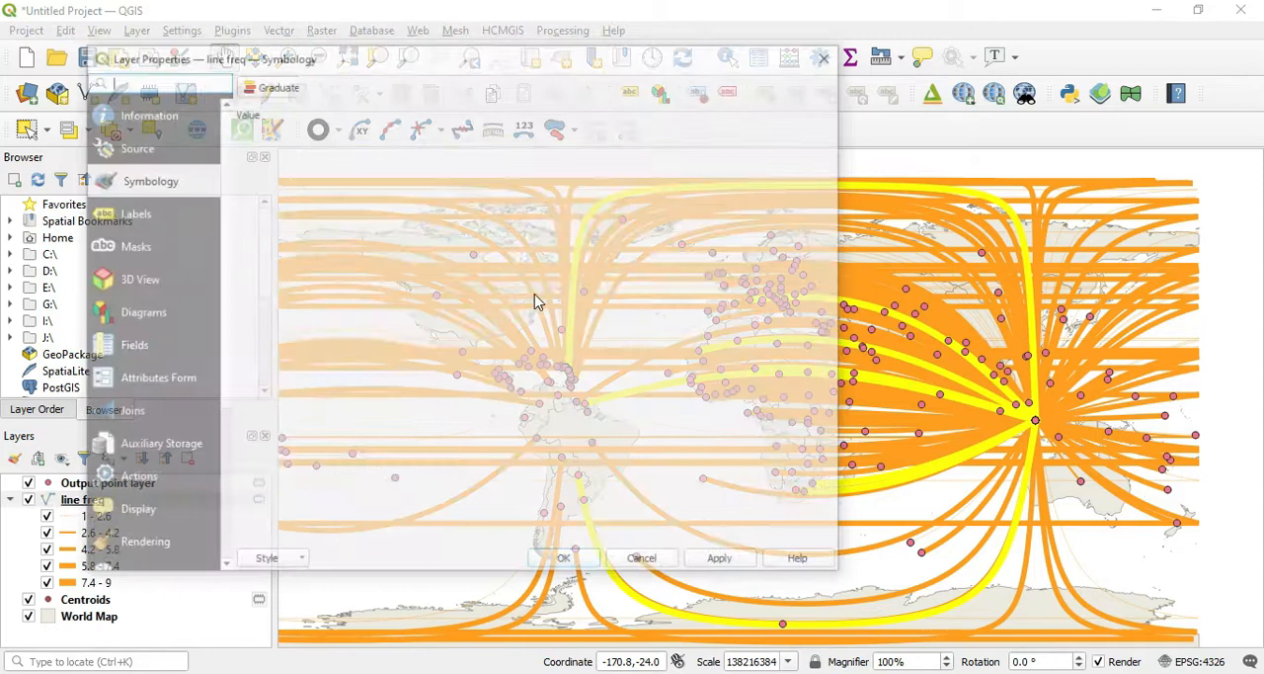
click(549, 217)
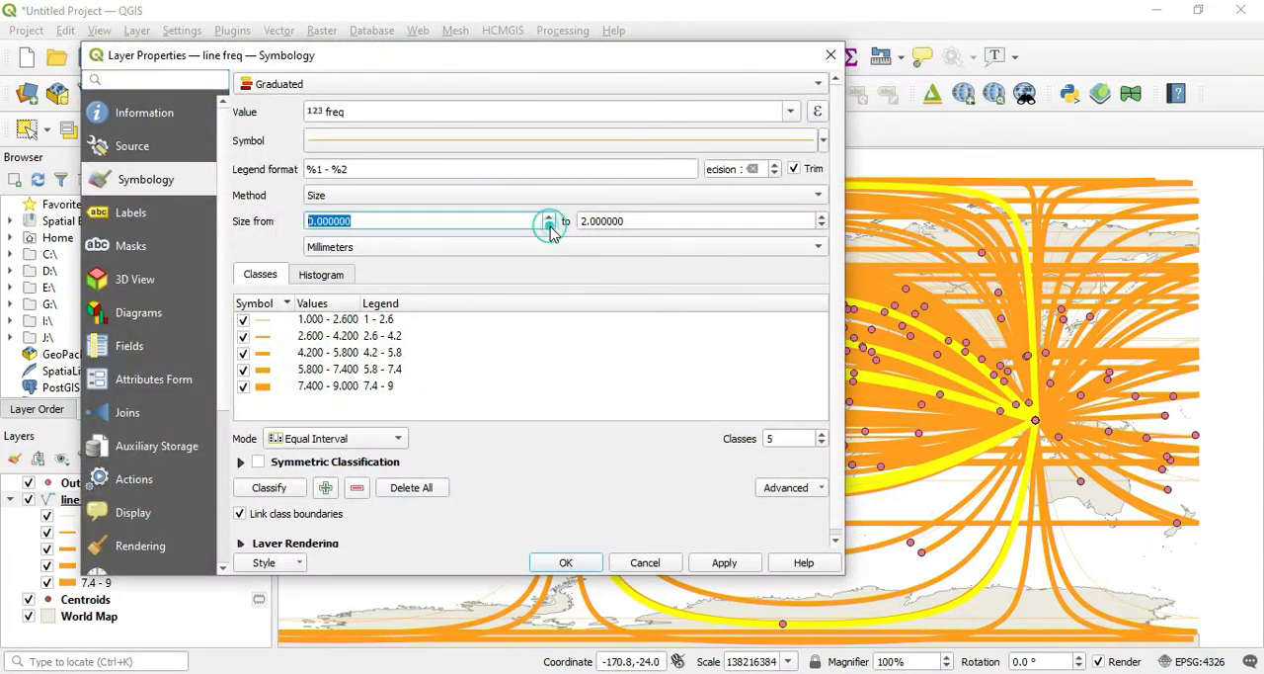
click(549, 218)
click(722, 561)
Step: Set the maximum line size to 0.5 mm and apply the thinner line styling
click(404, 247)
click(402, 172)
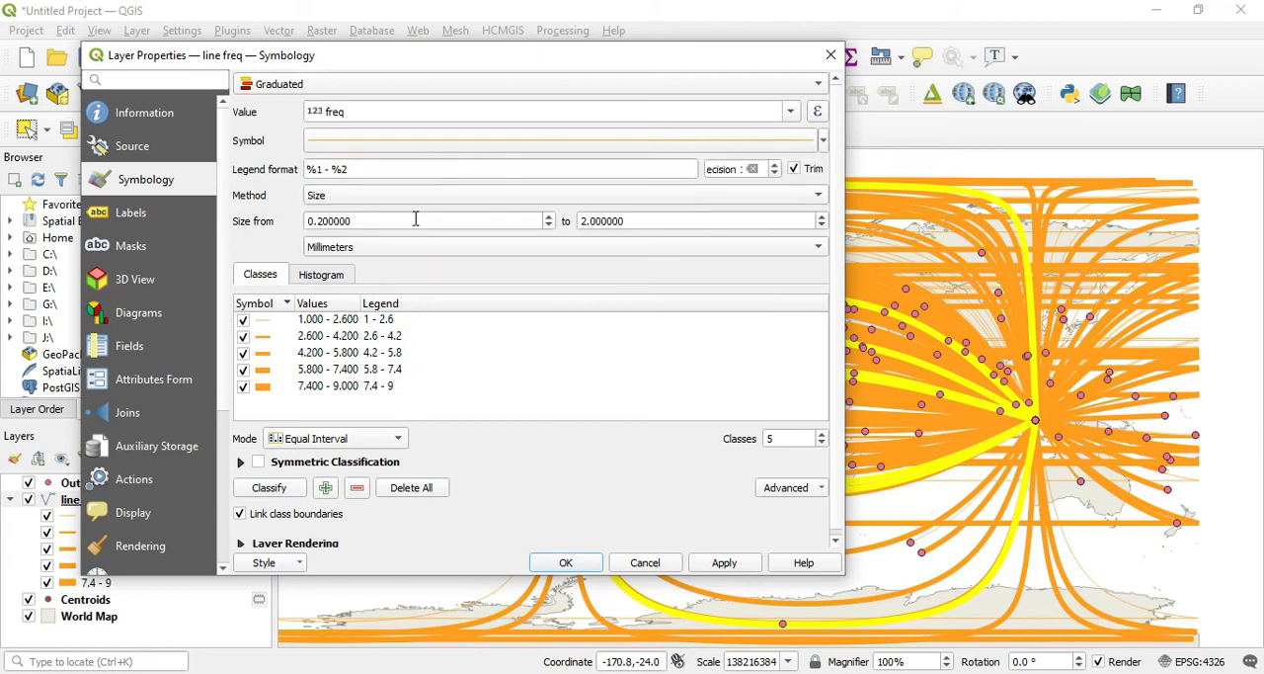
double_click(586, 221)
text(0.500)
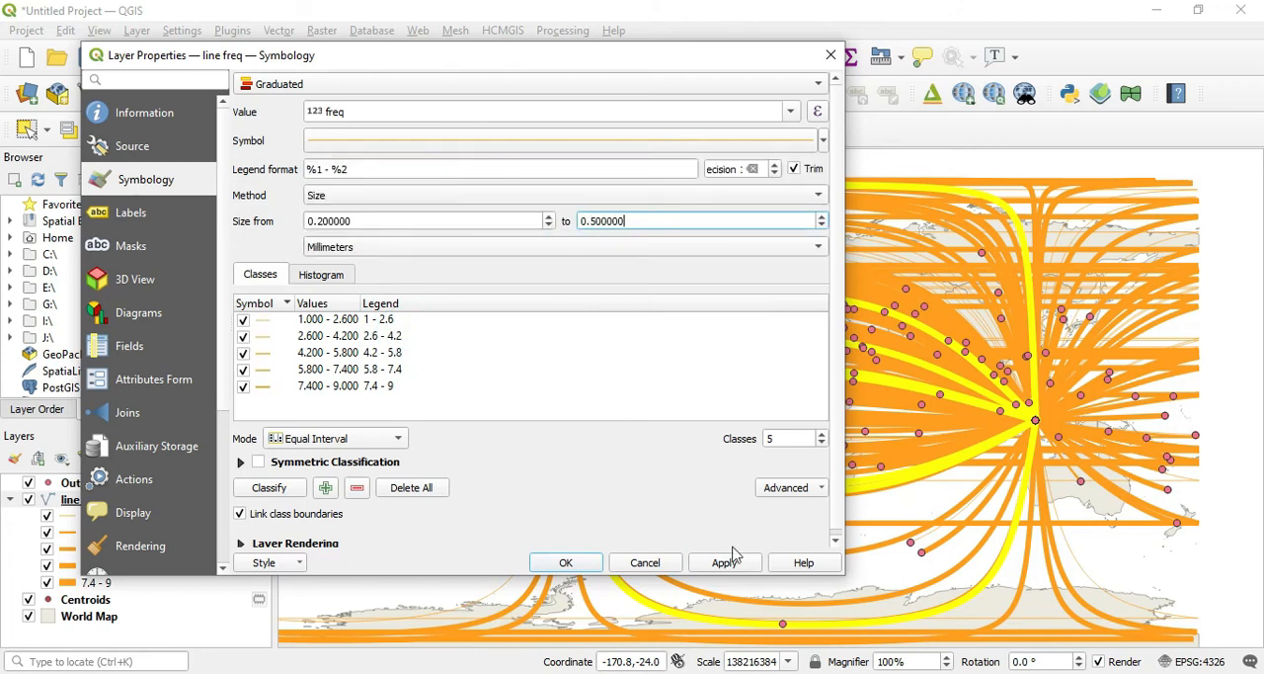
click(734, 557)
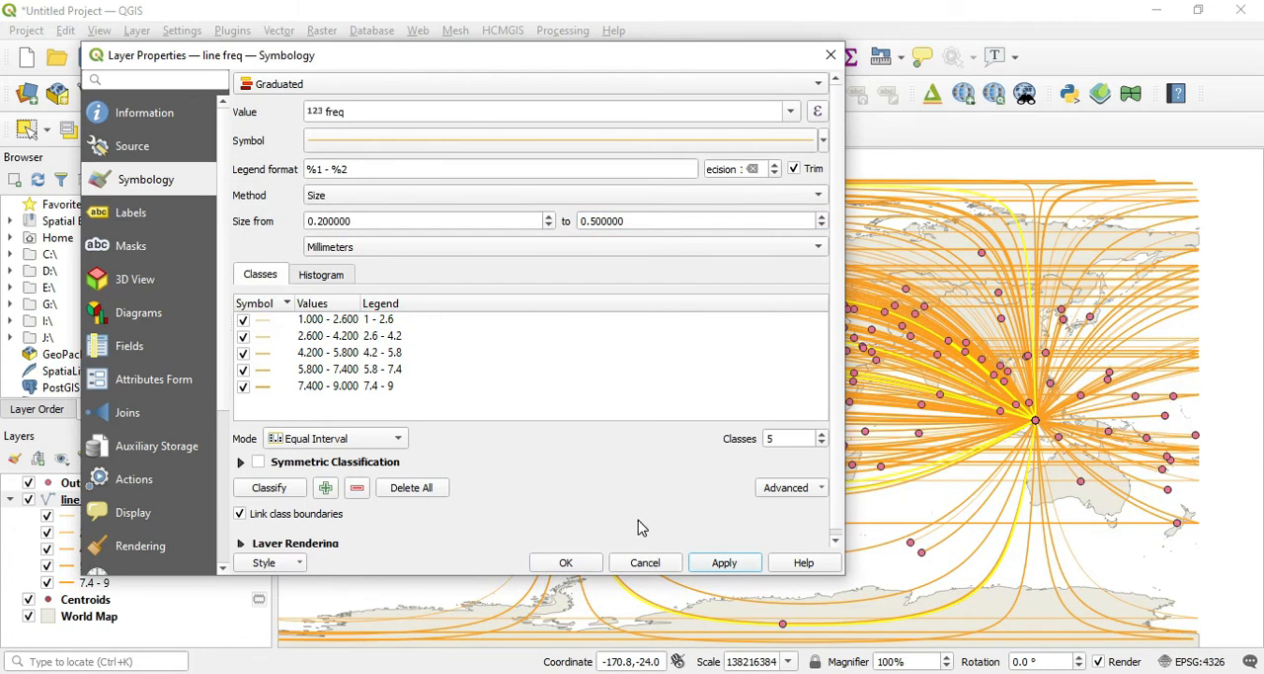
Step: Reclassify the line freq classes, accept the symbology, and inspect the line widths around Indonesia and across the world map
click(269, 488)
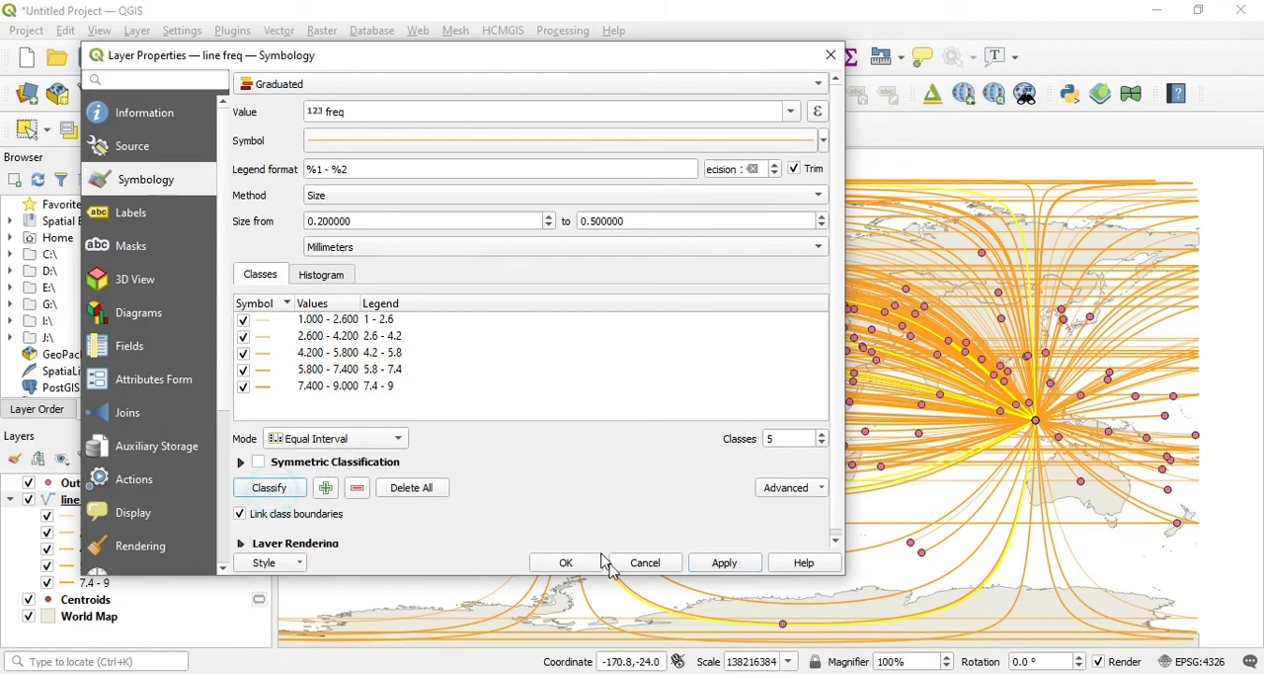
click(566, 562)
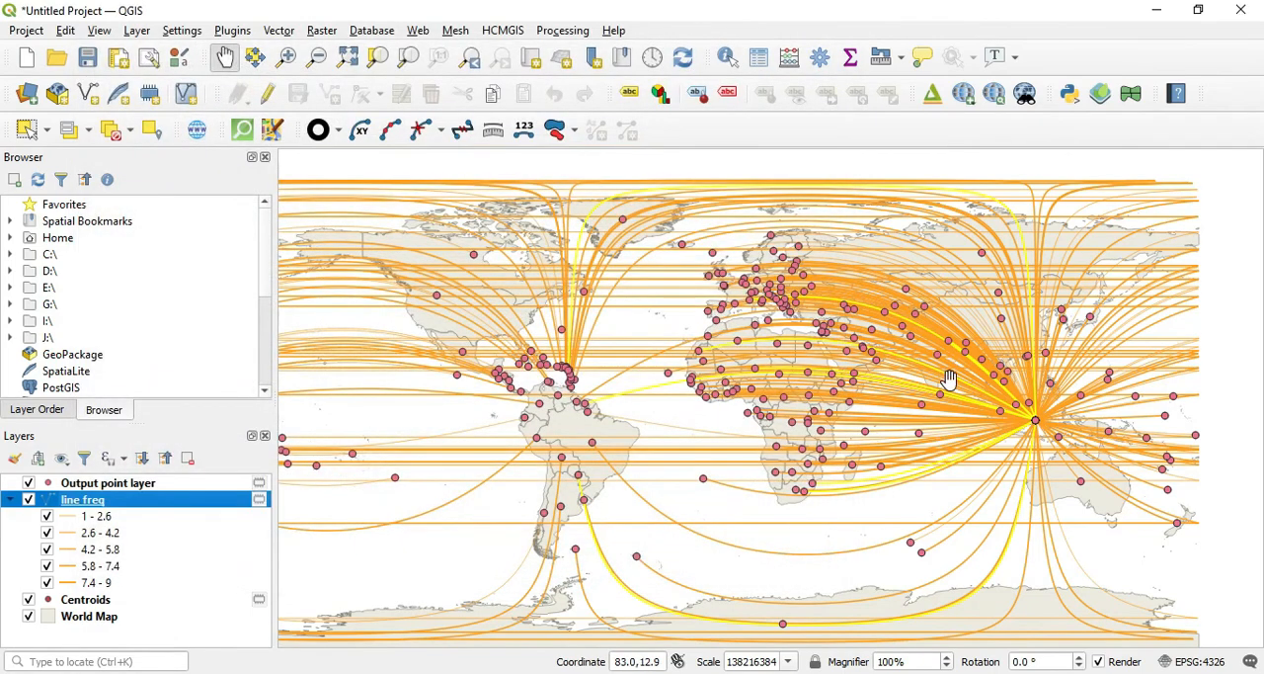
scroll(968, 391, up, 2)
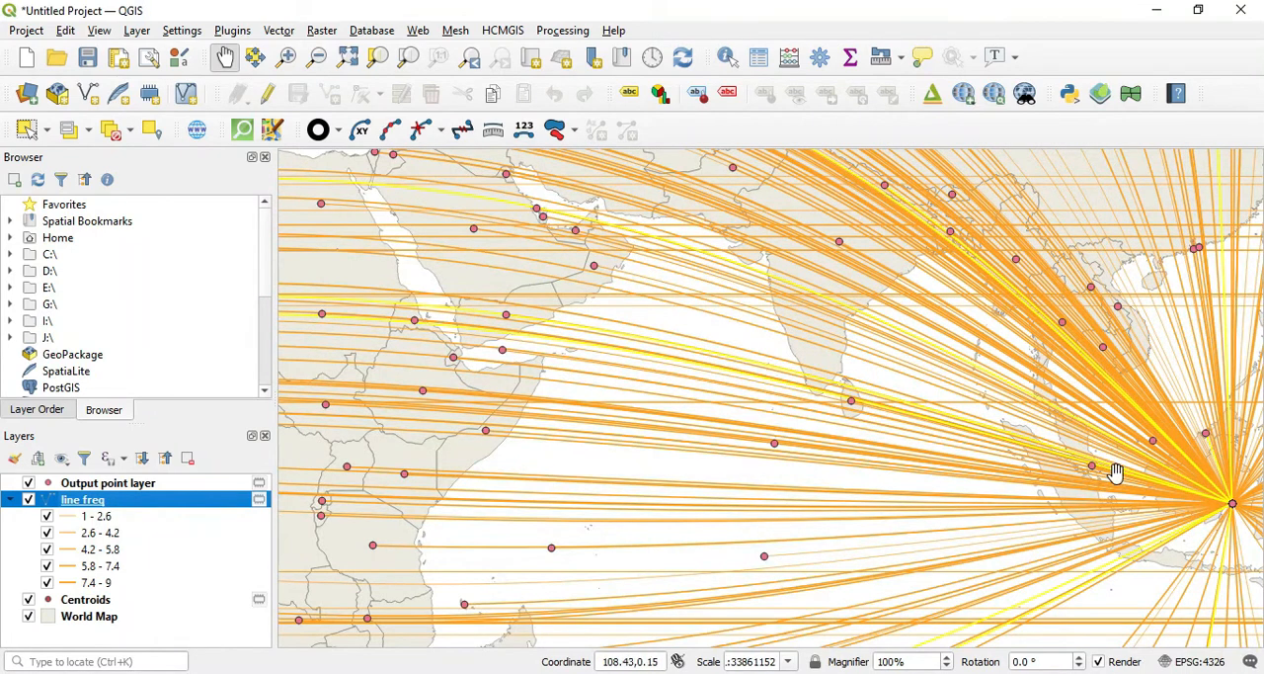
scroll(1140, 465, down, 1)
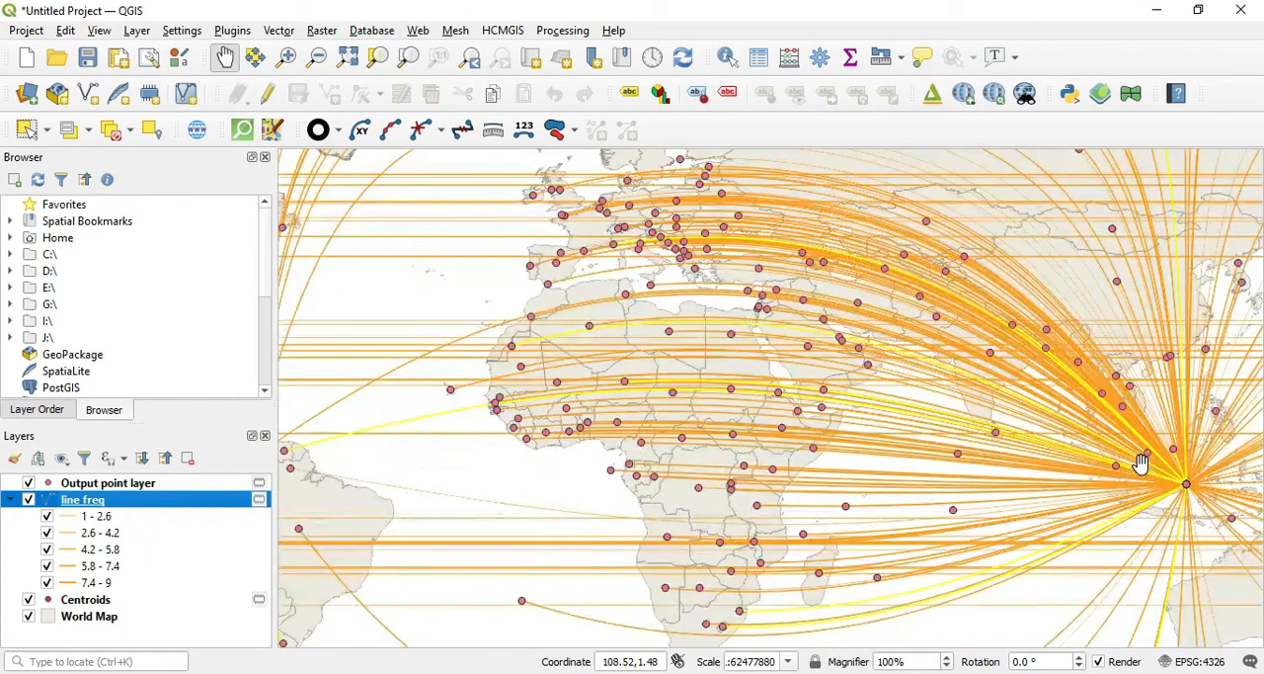
drag(1120, 454, 1007, 454)
scroll(1057, 442, down, 1)
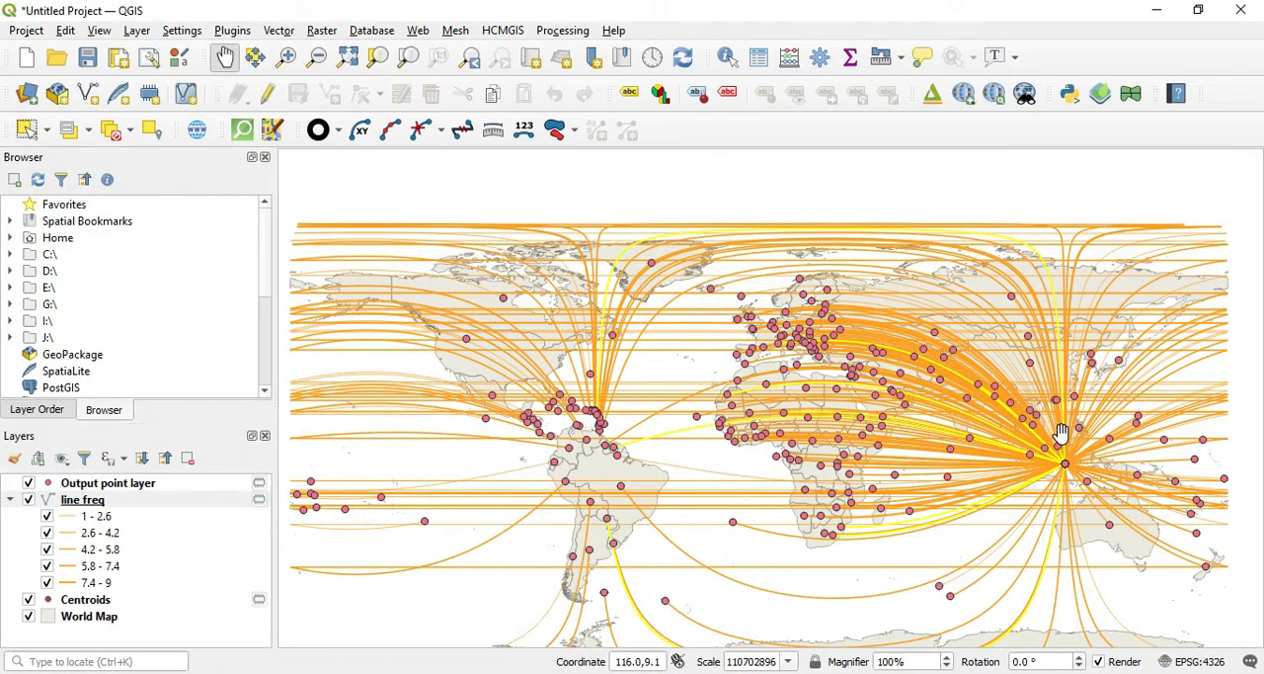
drag(1062, 433, 974, 416)
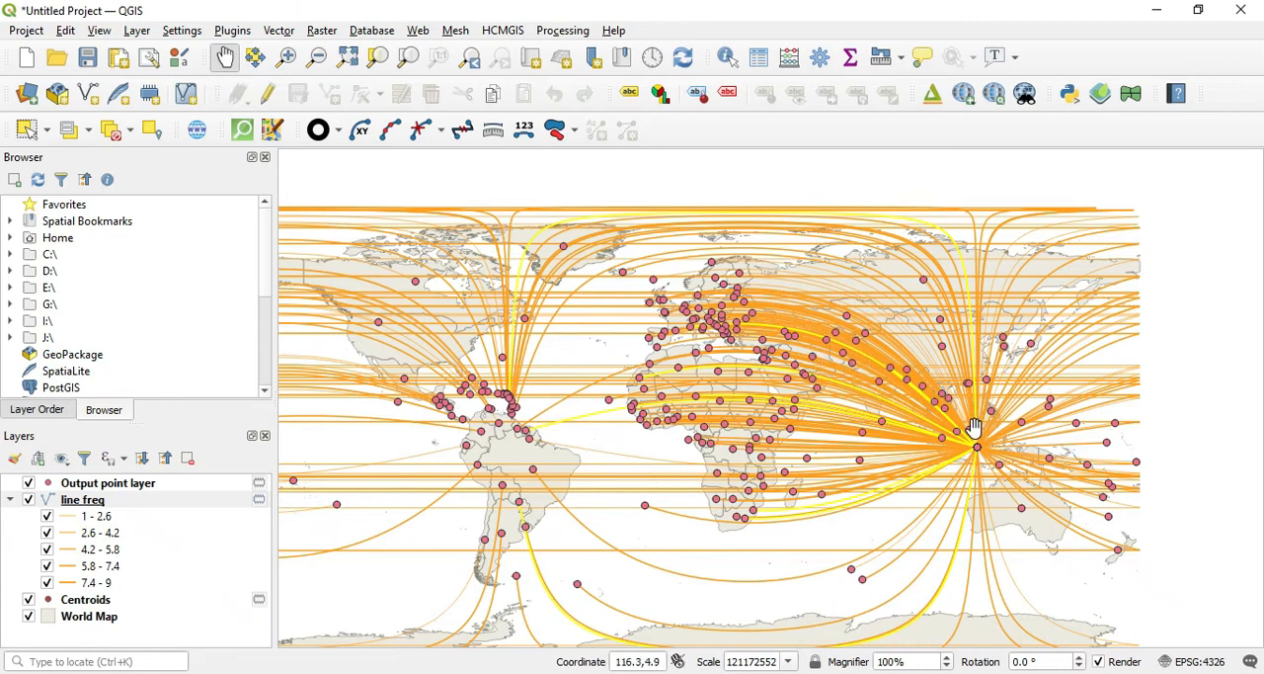
Step: Set the maximum line size of line freq to 0.8 mm, reclassify, and apply the symbology
right_click(65, 506)
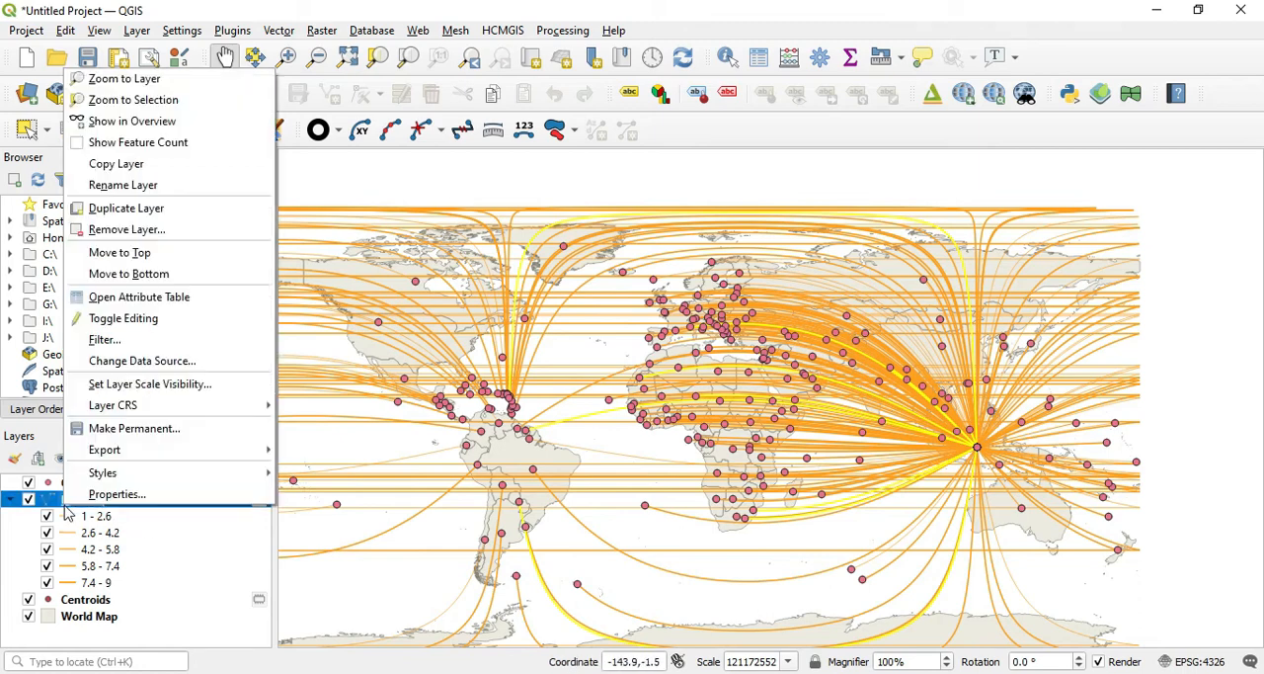
click(112, 494)
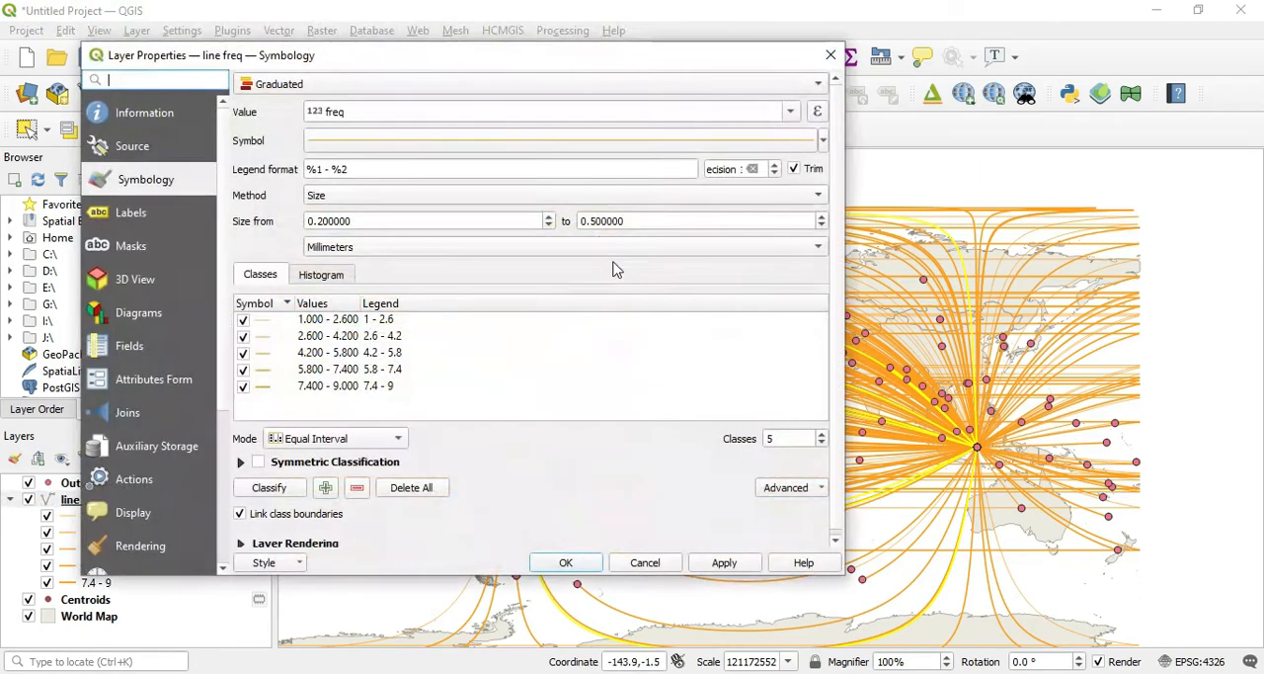
click(595, 221)
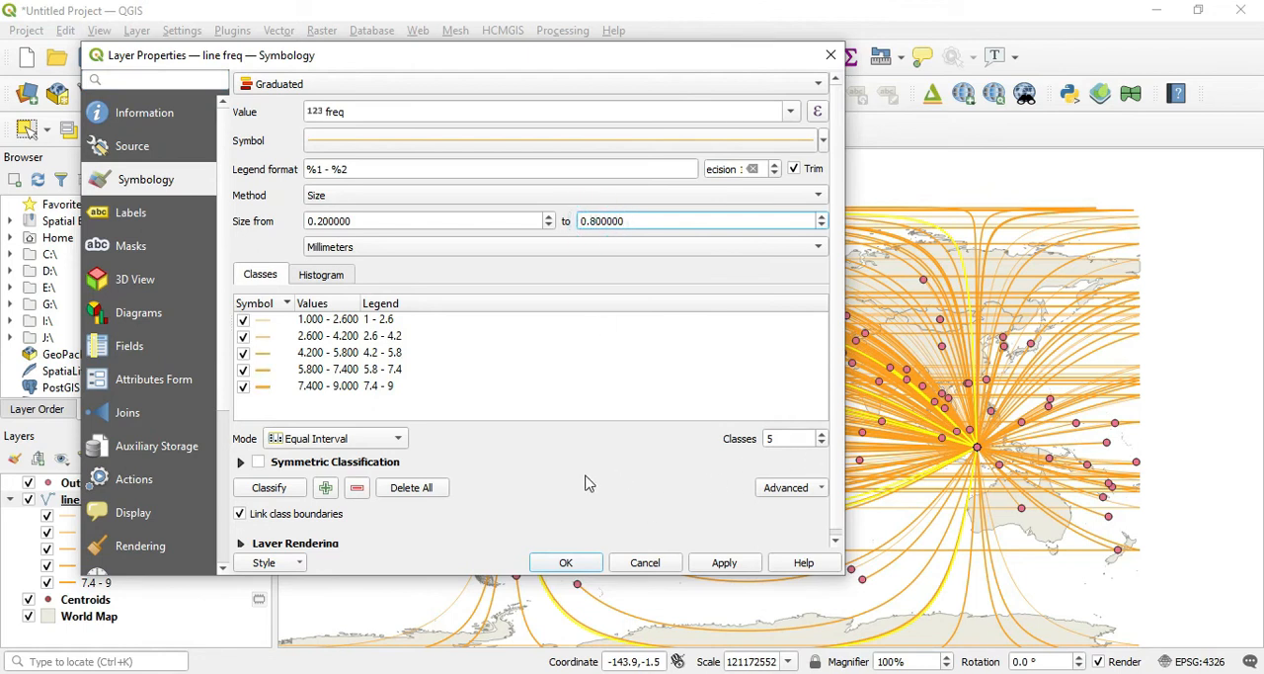
click(268, 488)
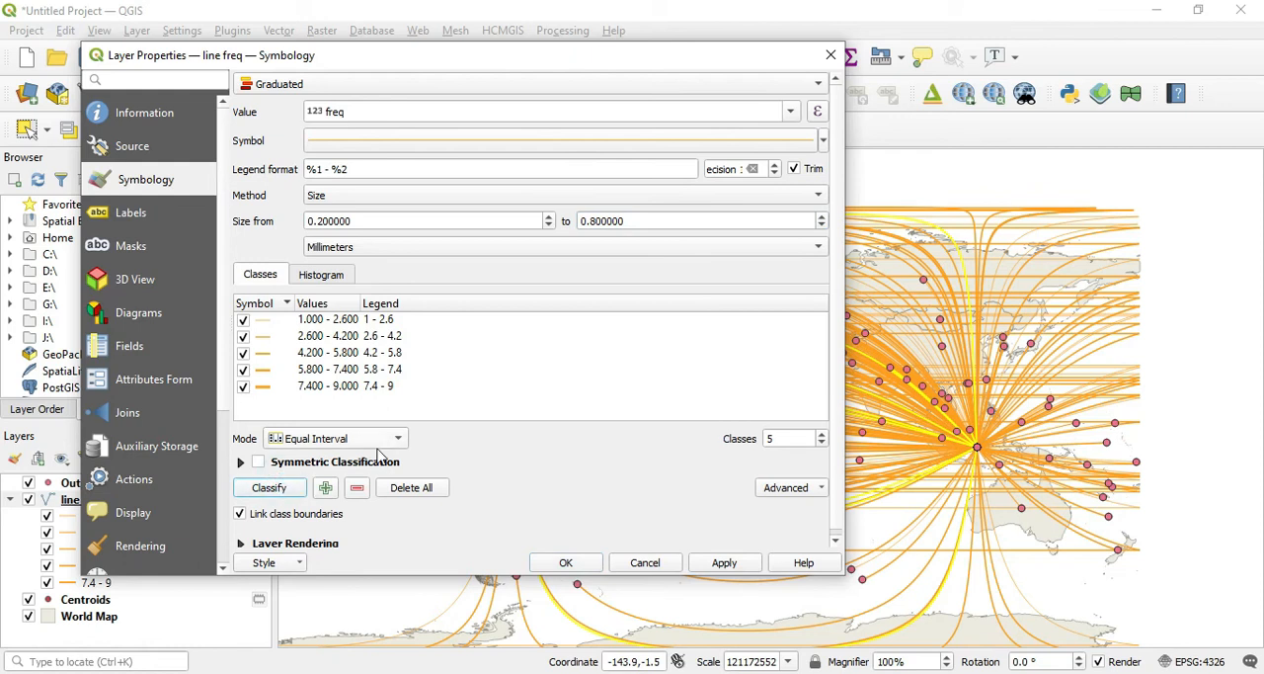
click(412, 489)
click(269, 488)
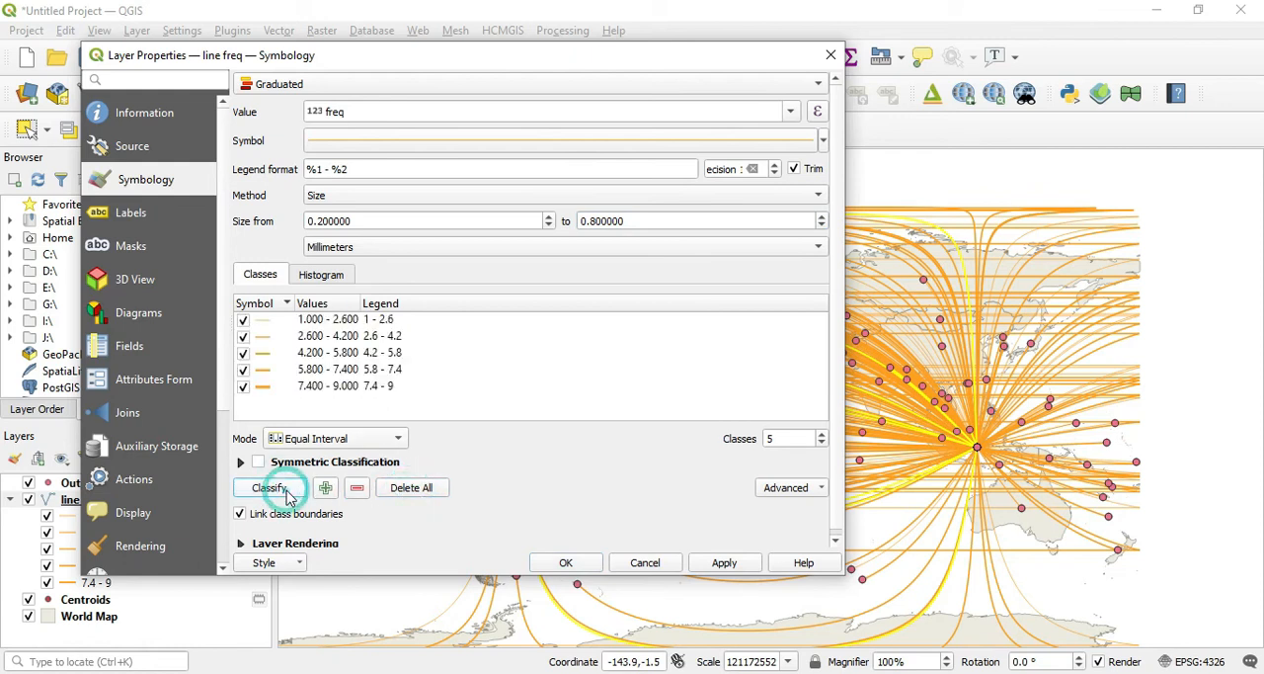
click(700, 563)
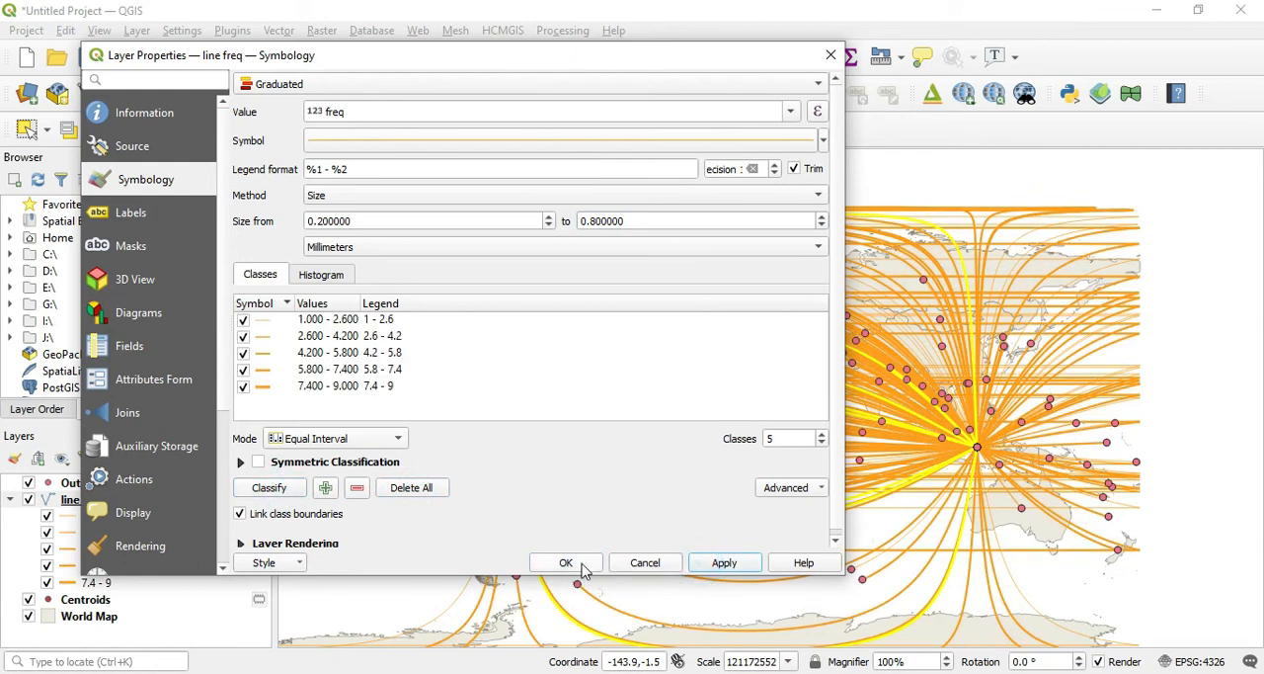
click(571, 563)
Step: Hide all five freq classes of the line freq layer, from 1 - 2.6 through 7.4 - 9
scroll(899, 420, up, 4)
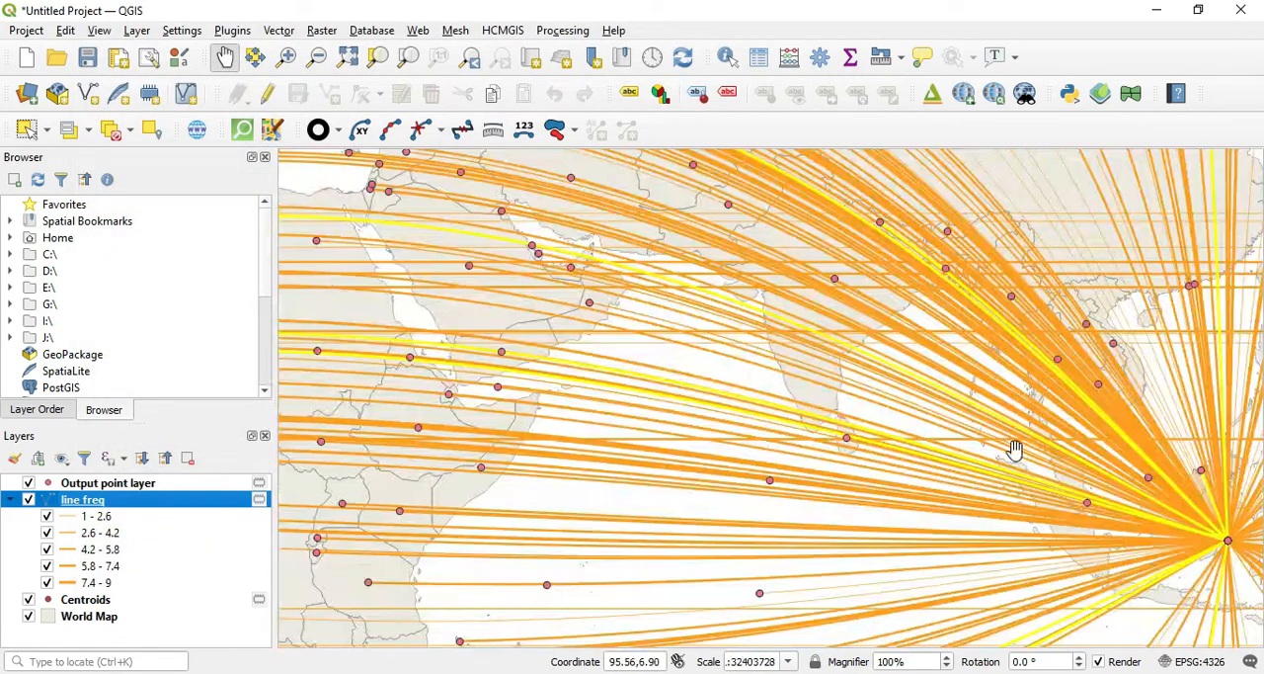
drag(1033, 487, 732, 367)
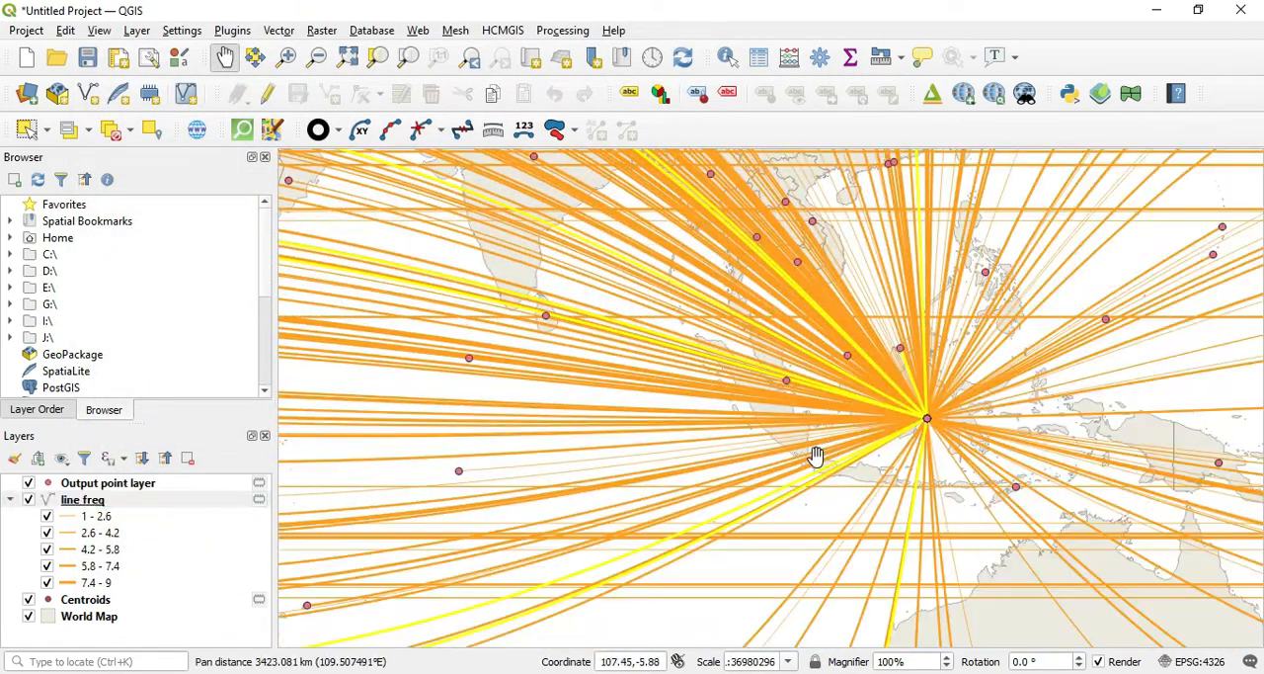
click(47, 517)
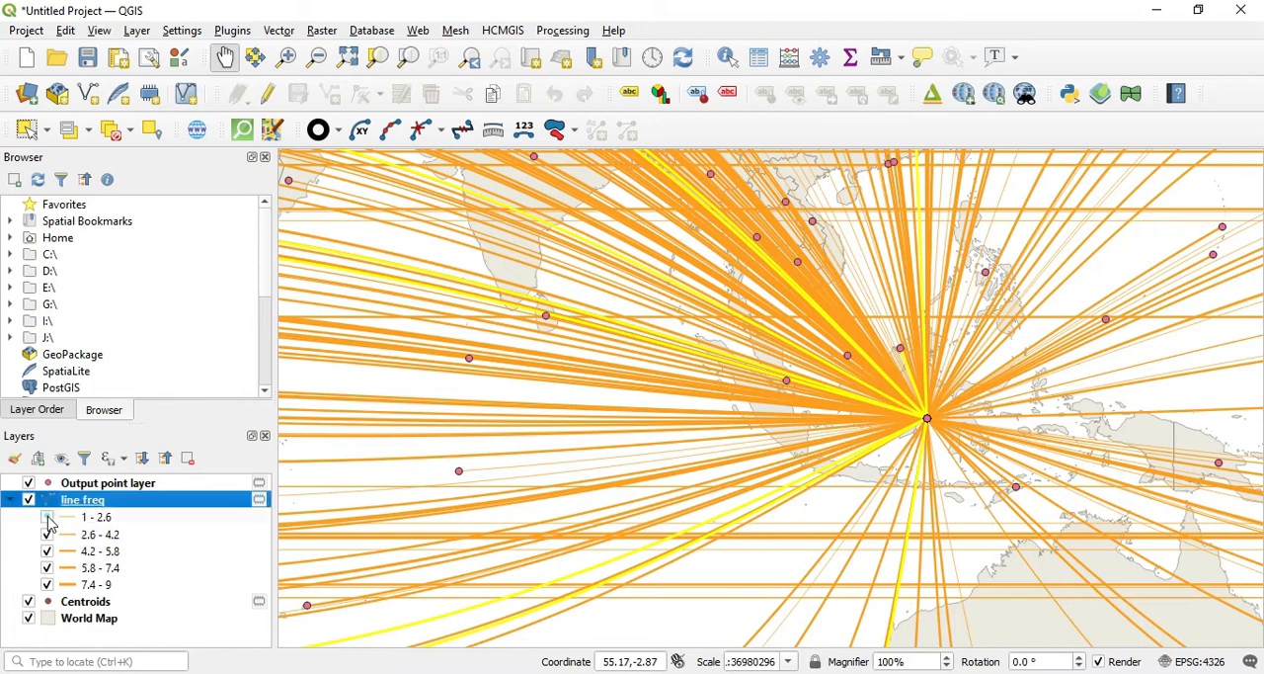
click(46, 535)
click(47, 556)
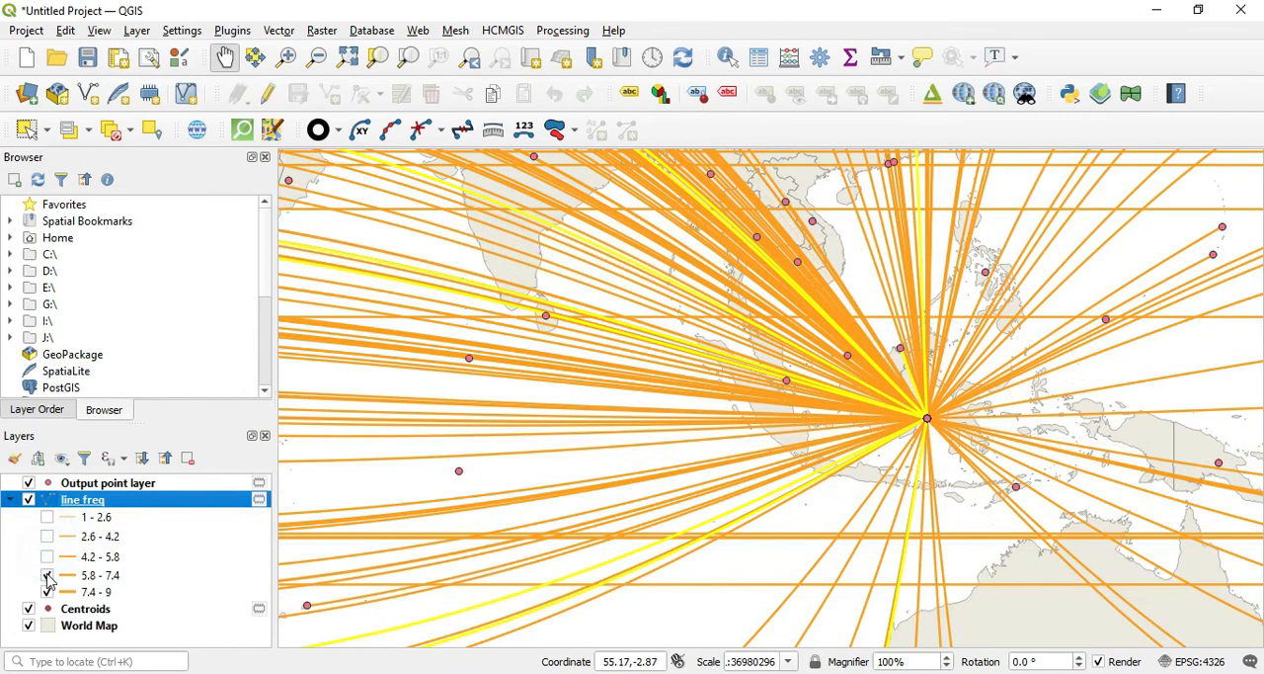
click(46, 577)
click(46, 595)
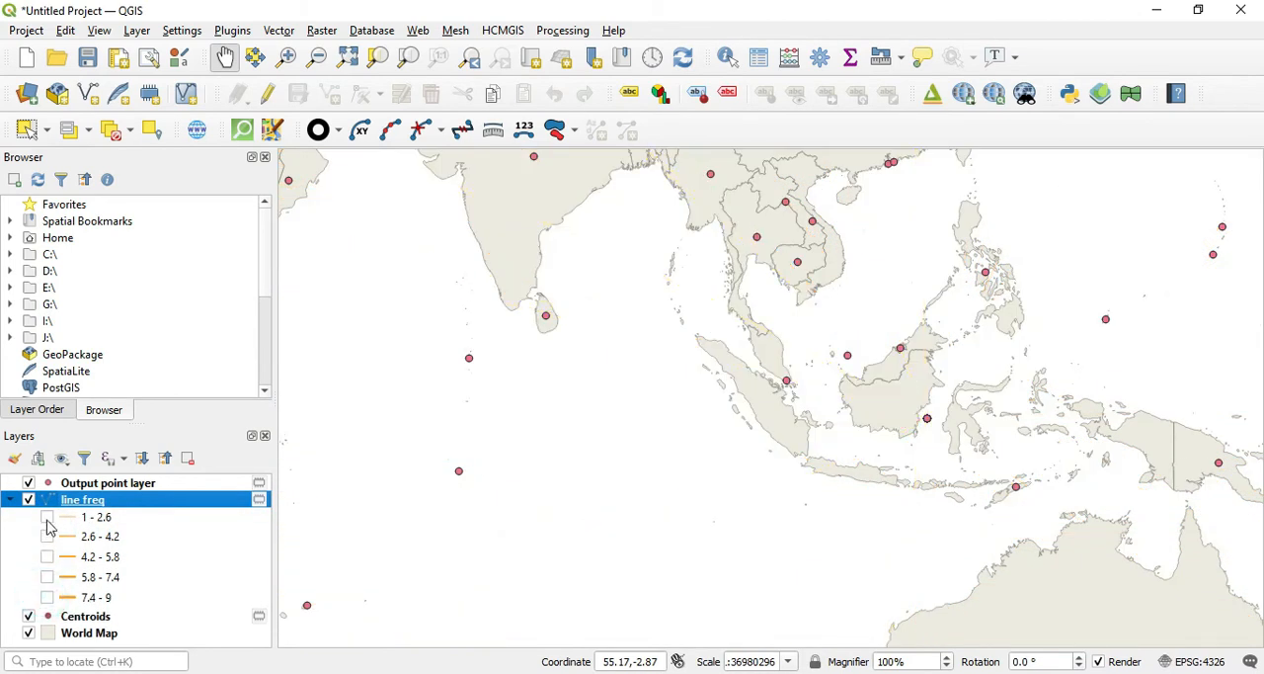
Step: Show each freq class of line freq on its own, one after another, to compare their line widths
click(46, 517)
scroll(756, 472, down, 1)
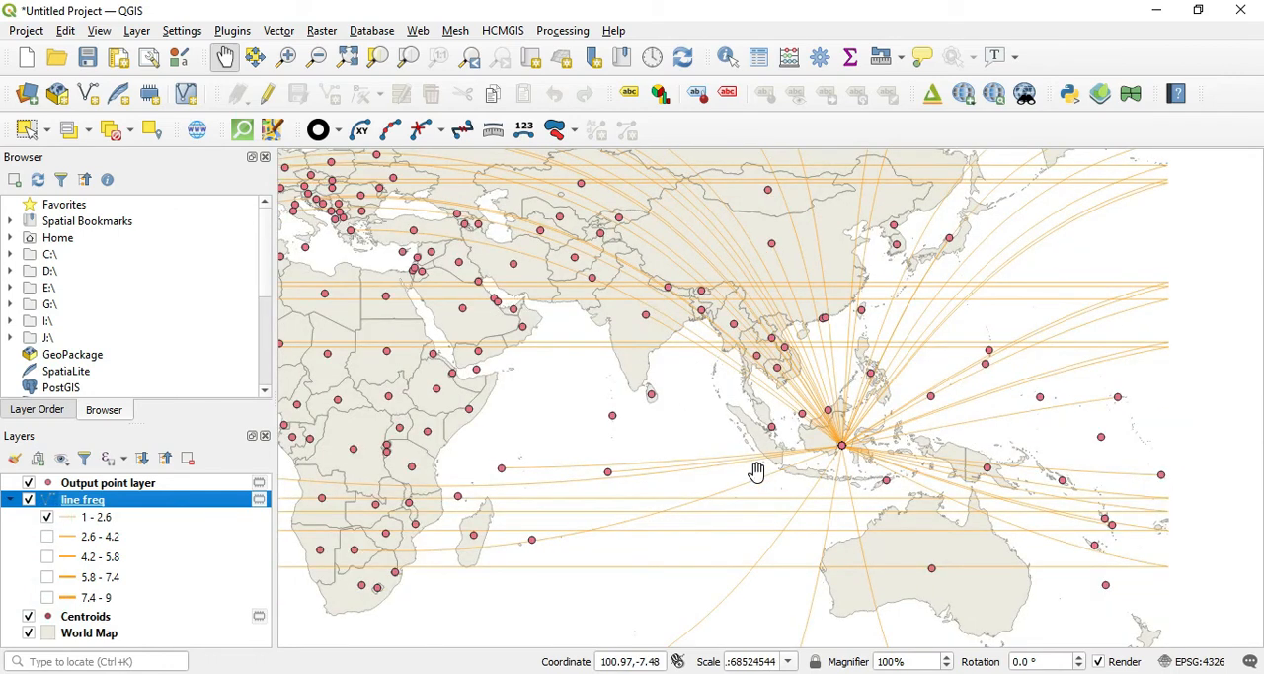
click(46, 517)
click(47, 535)
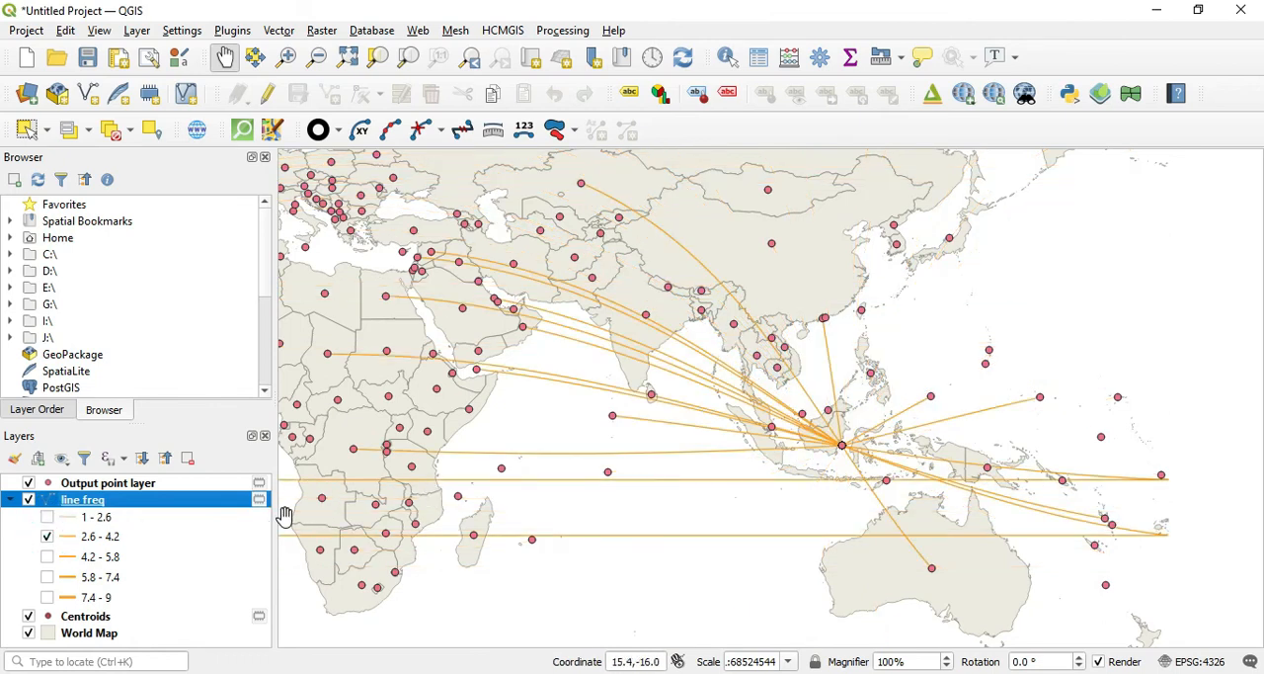
click(46, 536)
click(46, 556)
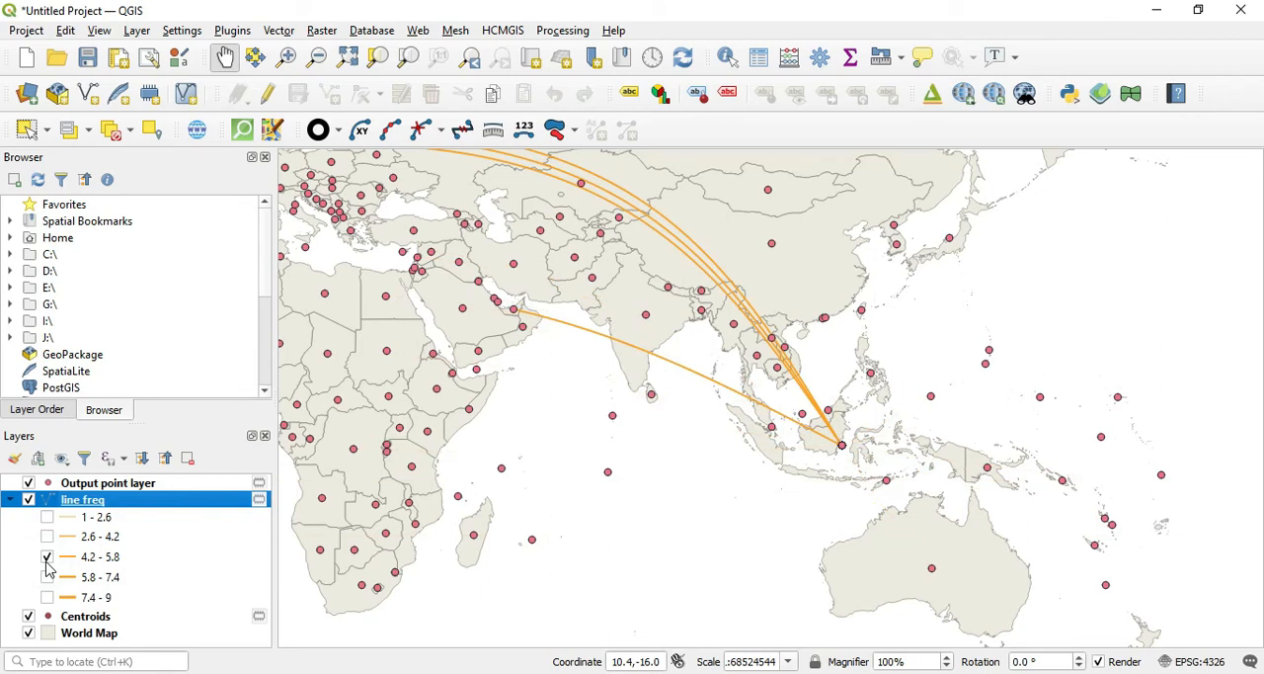
click(47, 556)
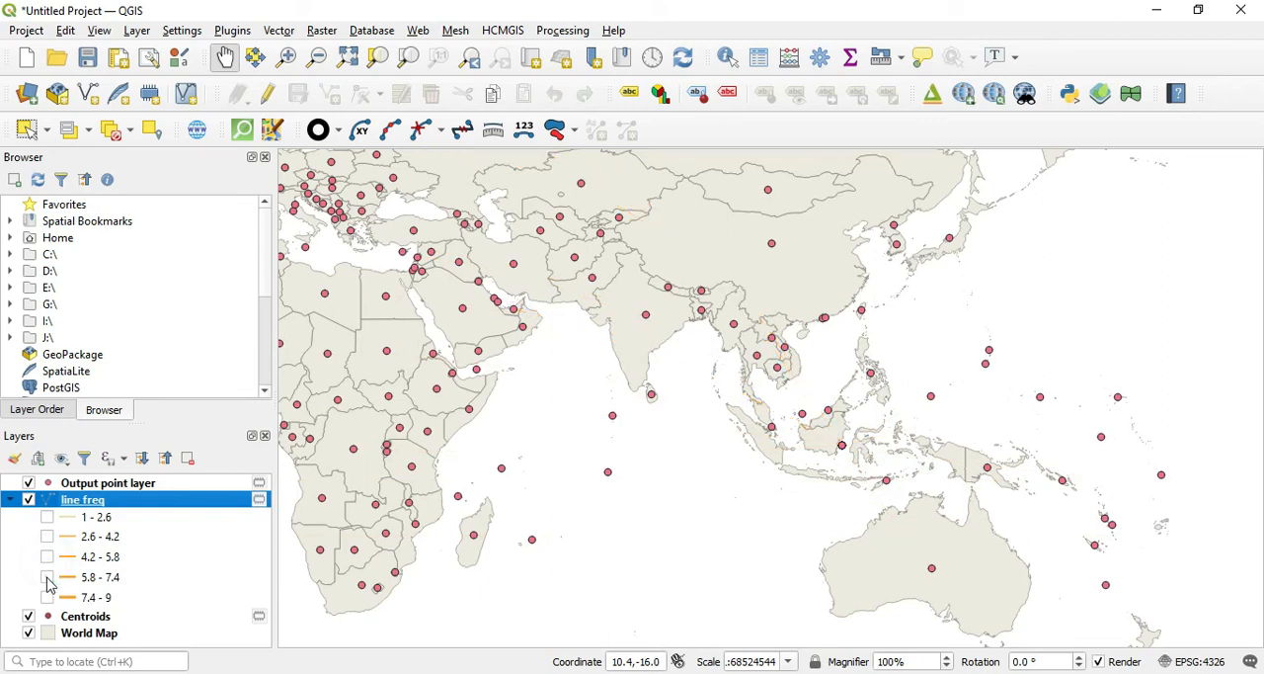
click(47, 577)
click(46, 577)
click(47, 597)
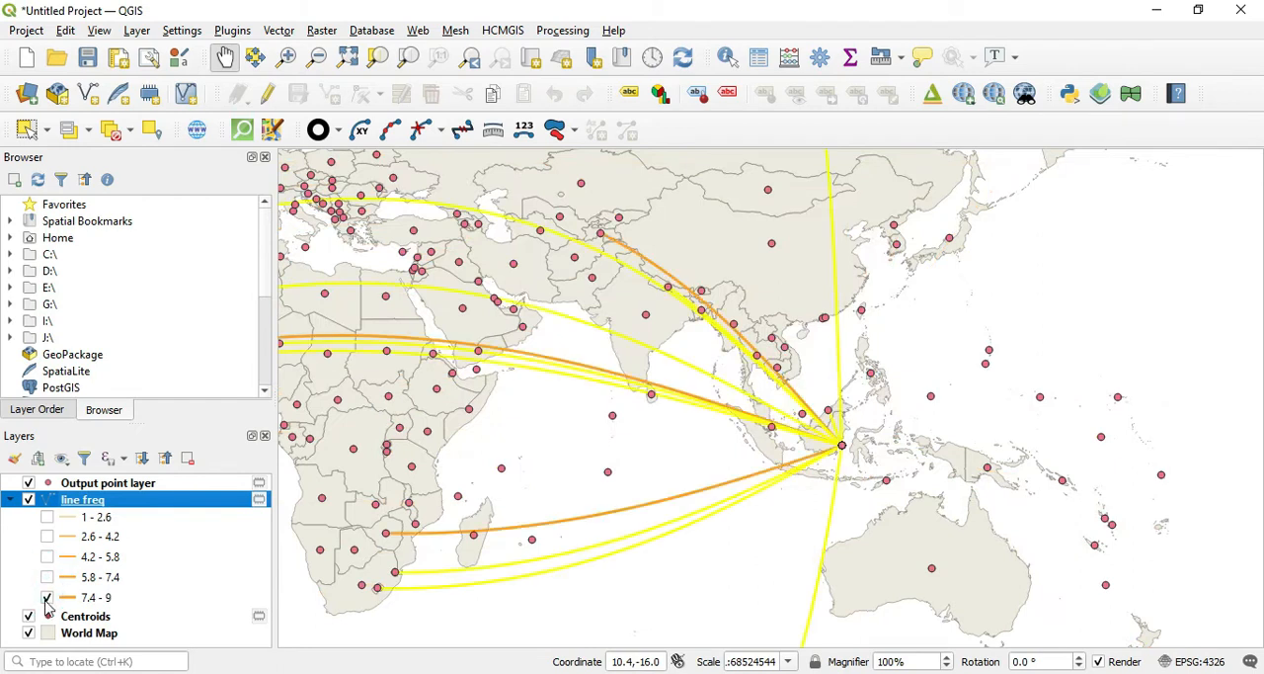
click(46, 597)
Step: Make all five freq classes of the line freq layer visible again
click(46, 517)
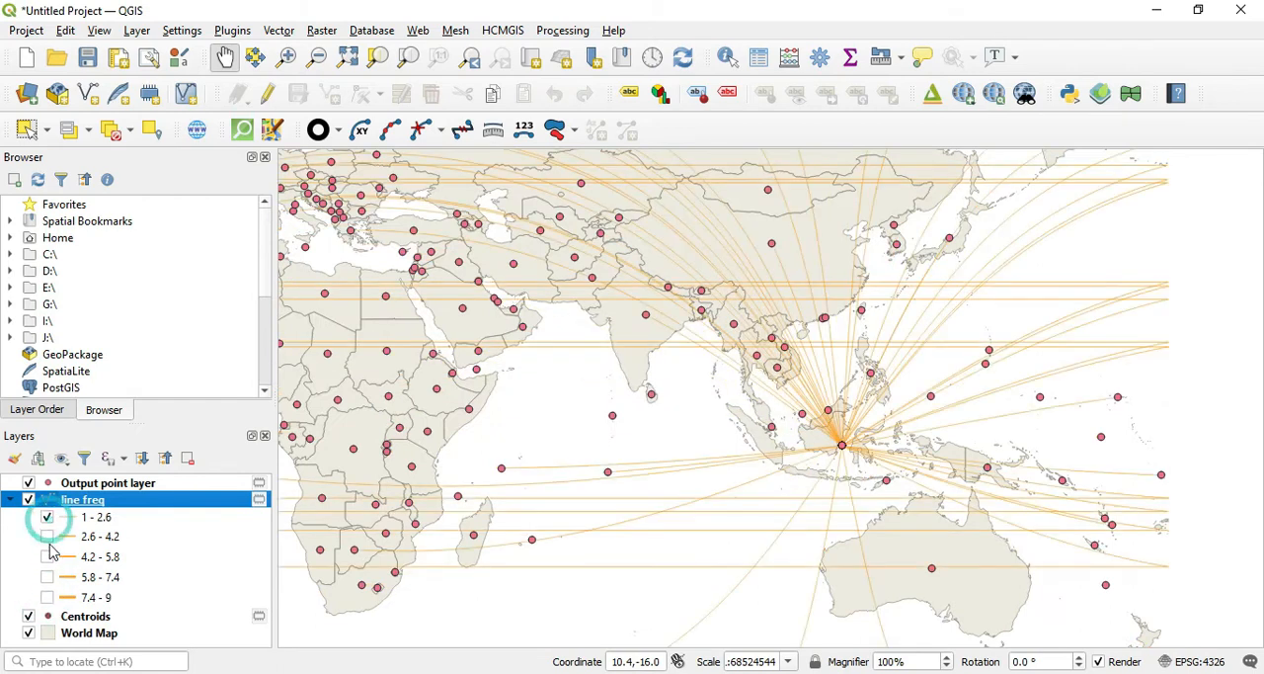
click(48, 539)
click(47, 537)
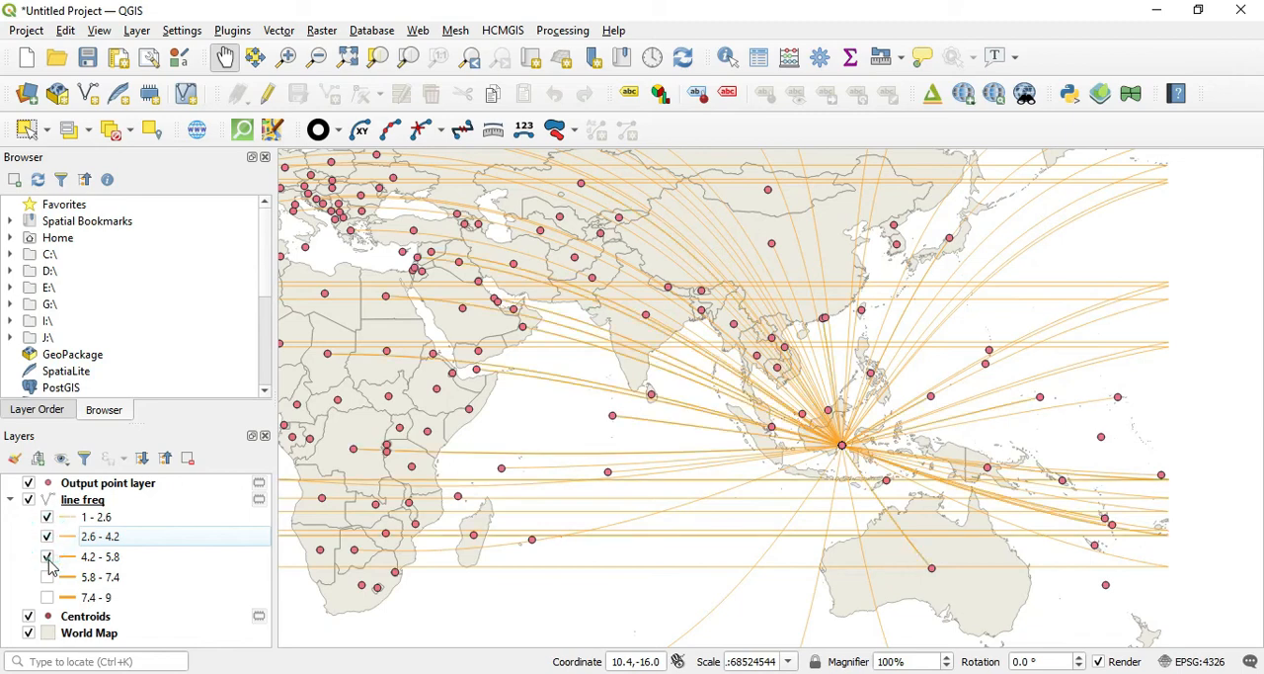
click(47, 556)
click(47, 577)
click(46, 595)
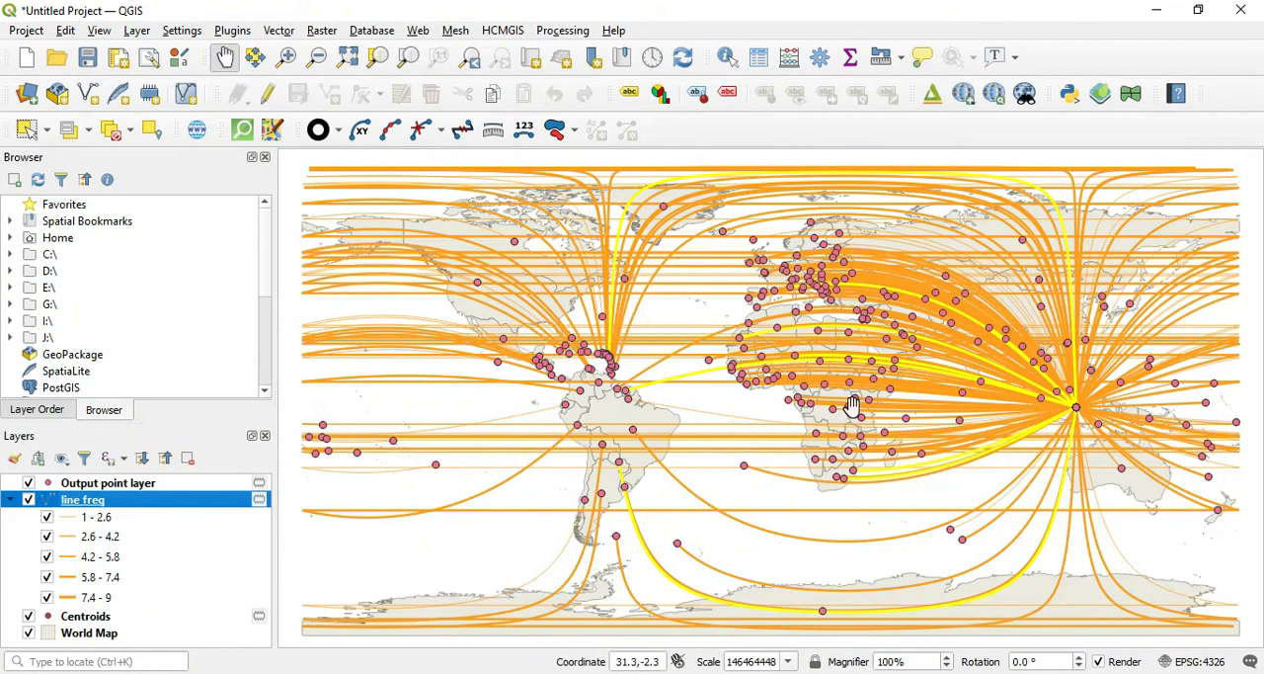
Step: Change the line freq symbol from Simple Line to the Arrow symbol layer type and apply it to the map
right_click(91, 505)
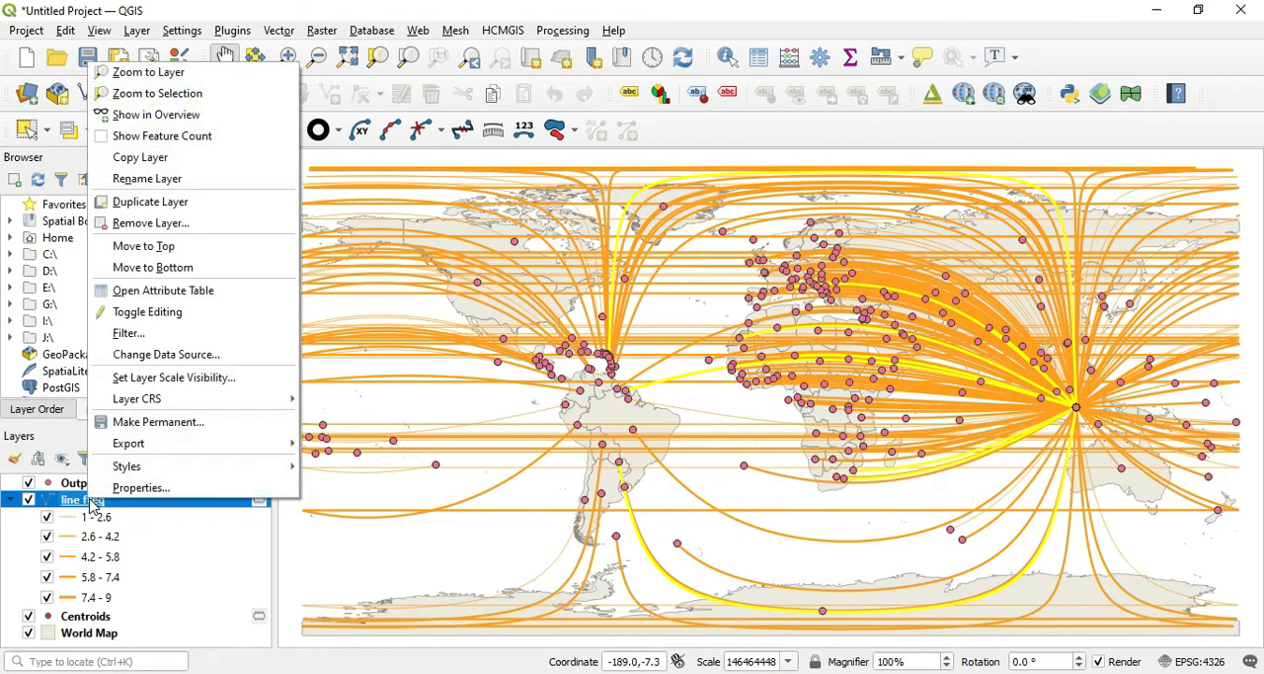
click(141, 486)
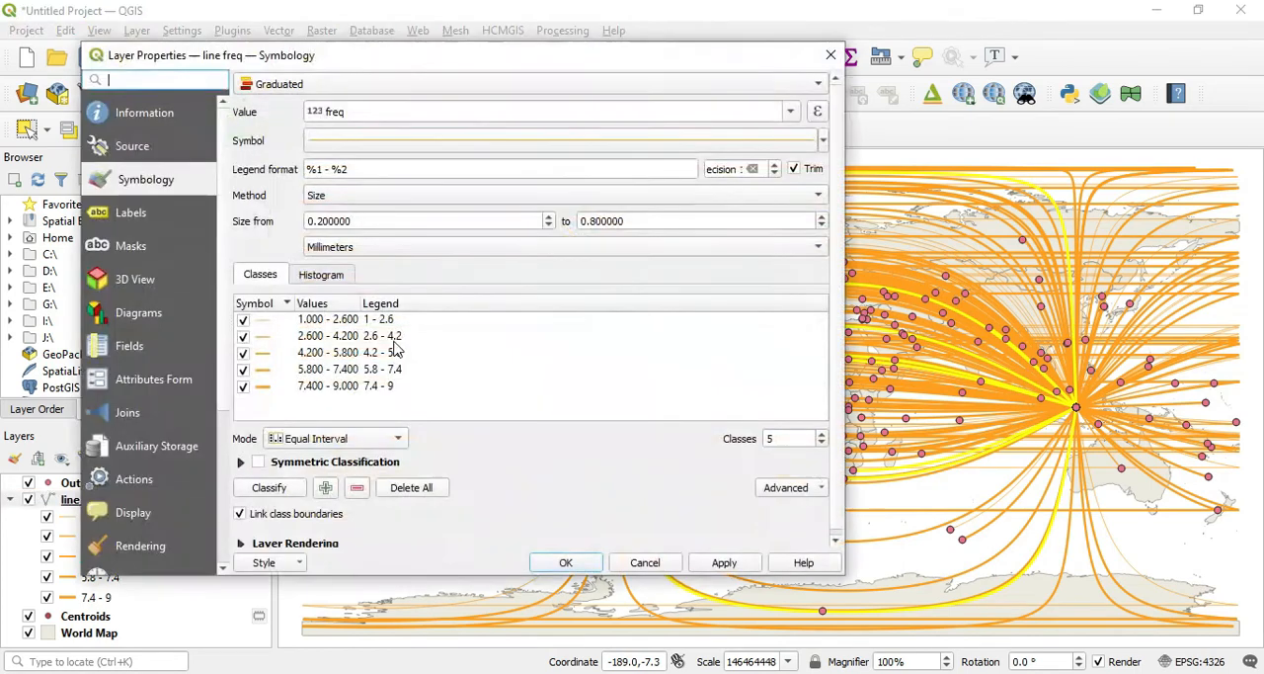
click(823, 142)
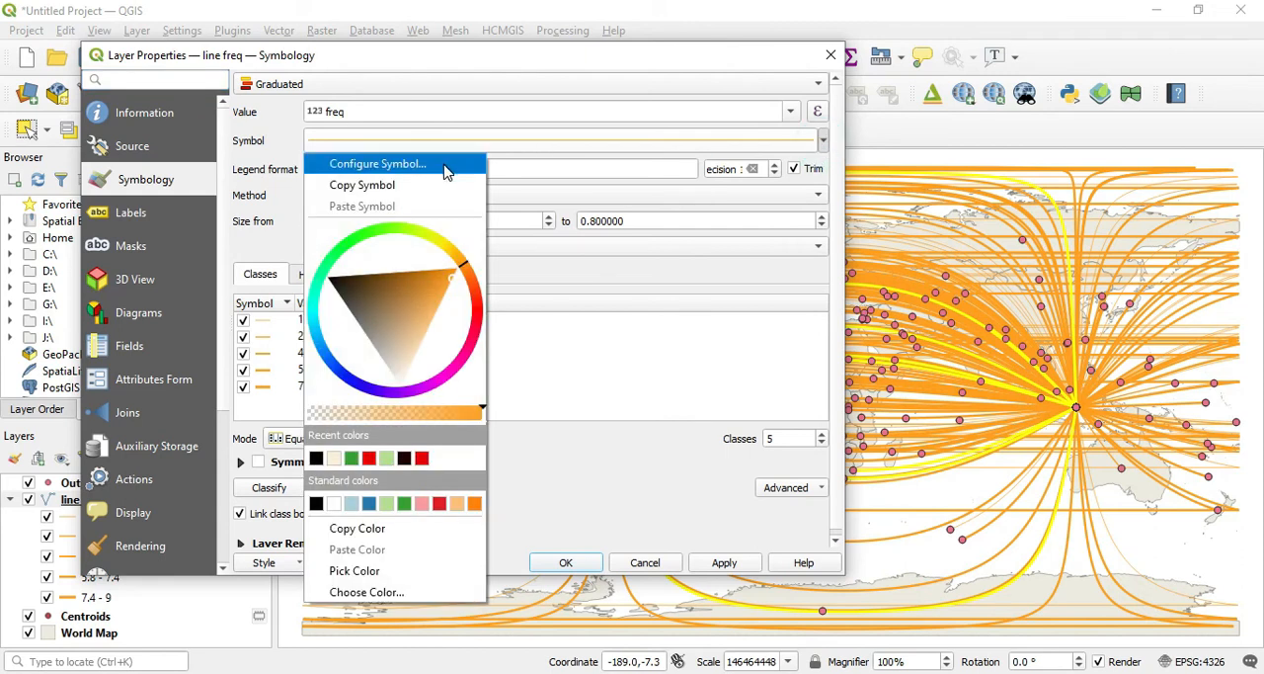
click(446, 164)
click(647, 143)
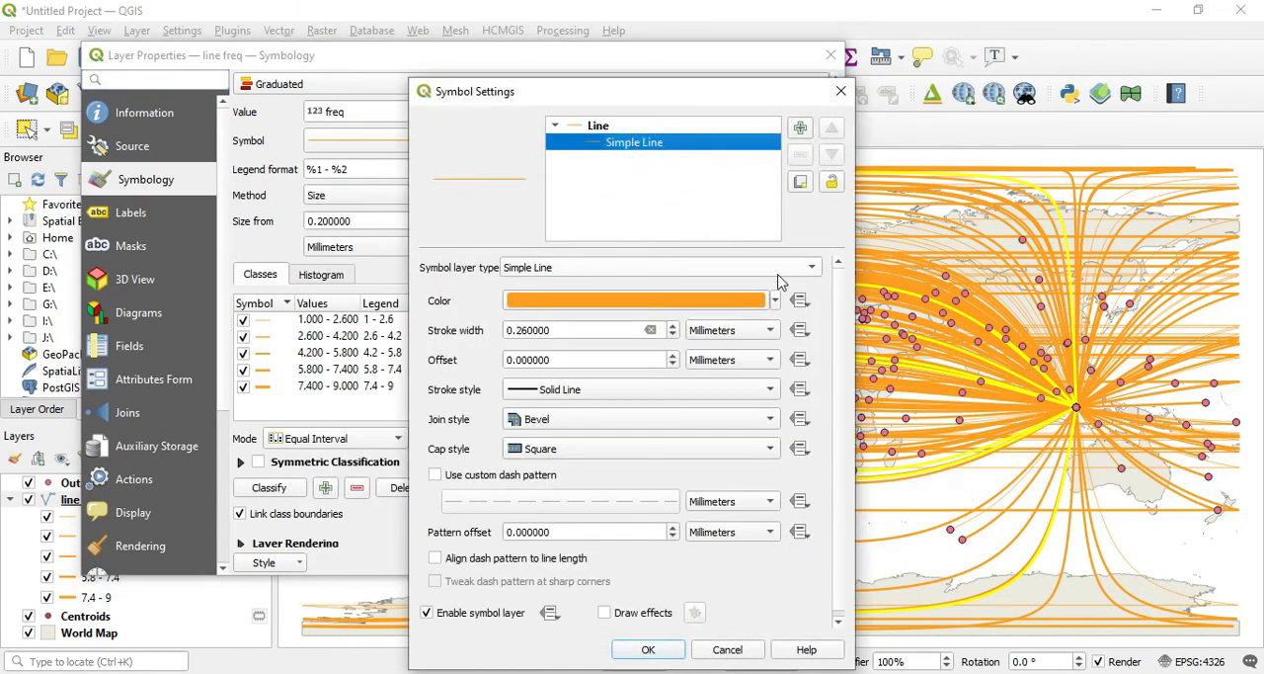
click(812, 267)
click(663, 187)
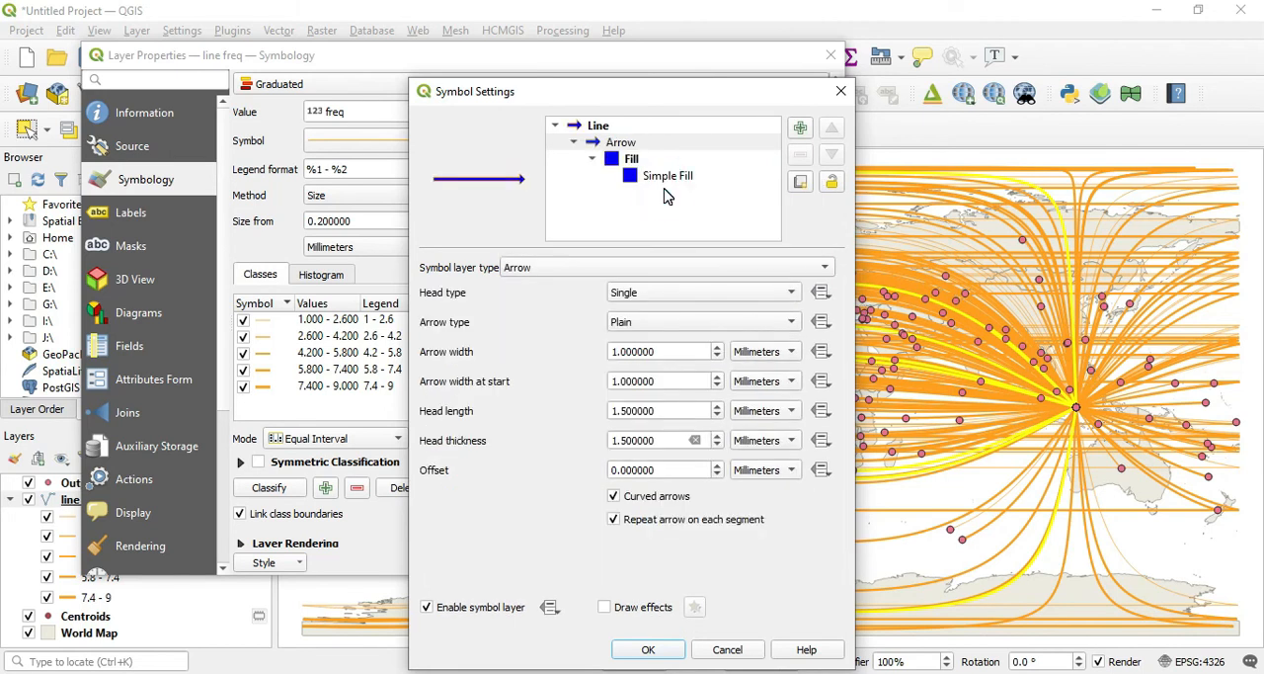
click(649, 650)
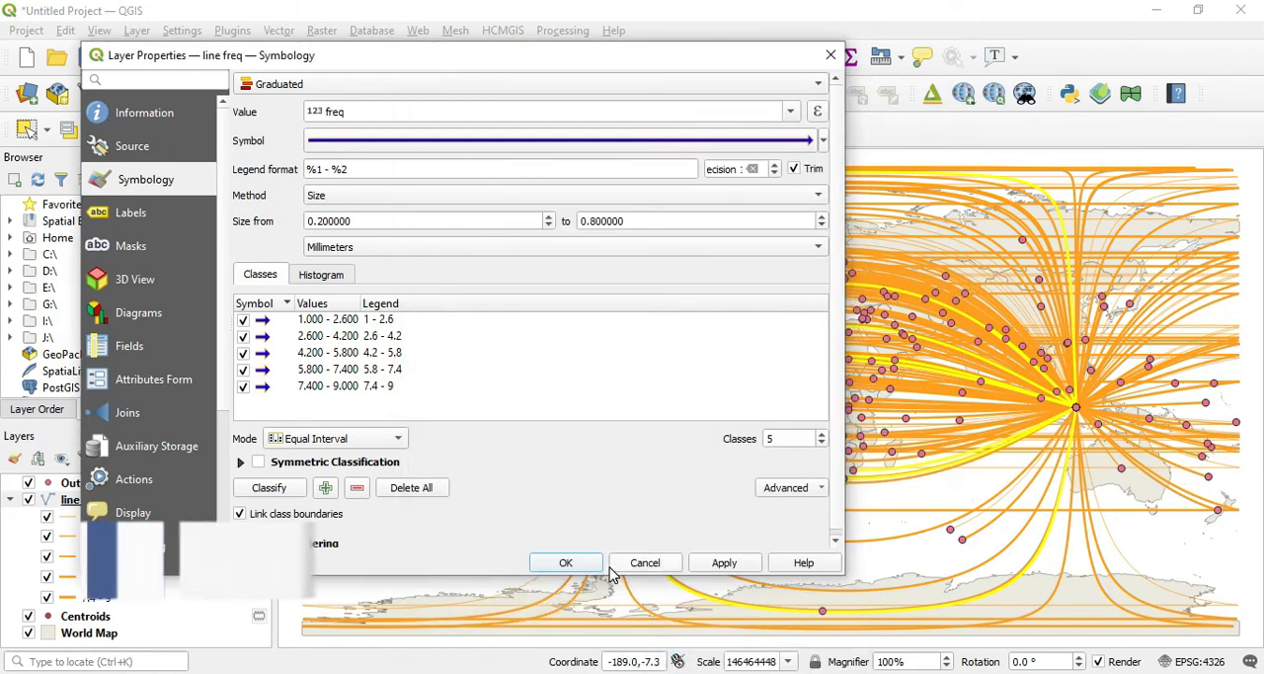
click(724, 562)
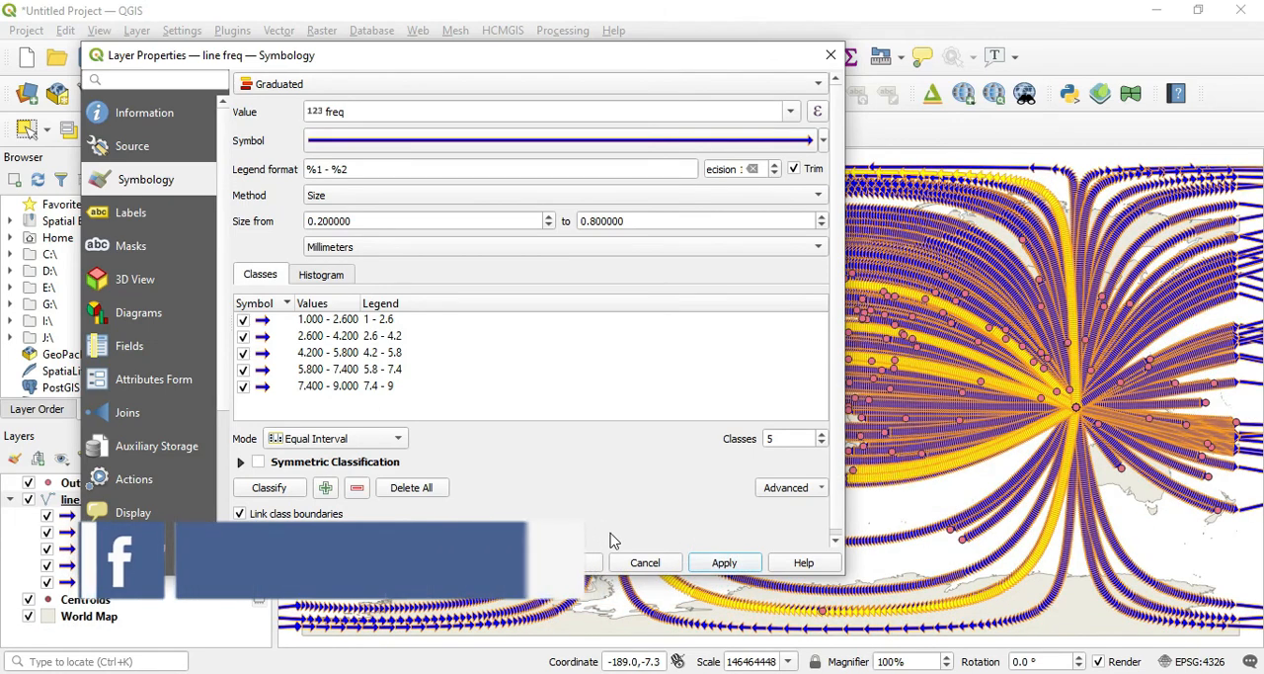
click(590, 563)
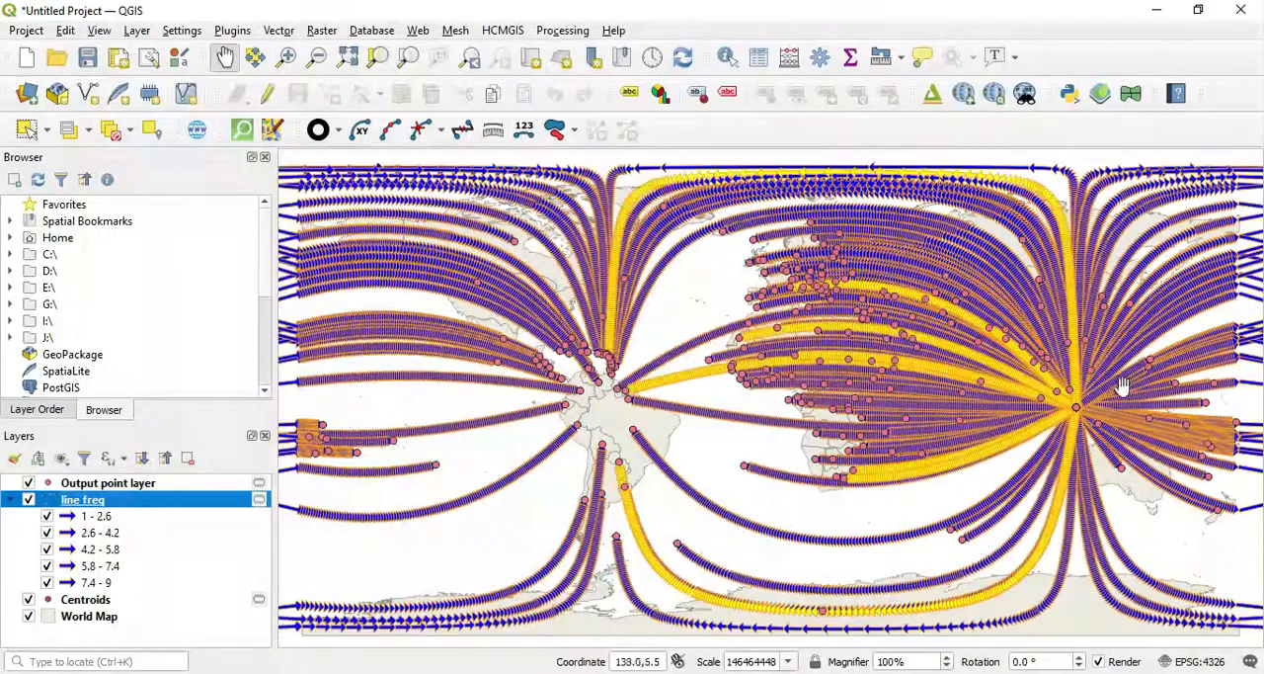
Step: Turn off repeating the arrow on each segment in the line freq layer's Arrow symbol and apply the change to the map
scroll(1101, 409, up, 2)
scroll(1029, 413, up, 1)
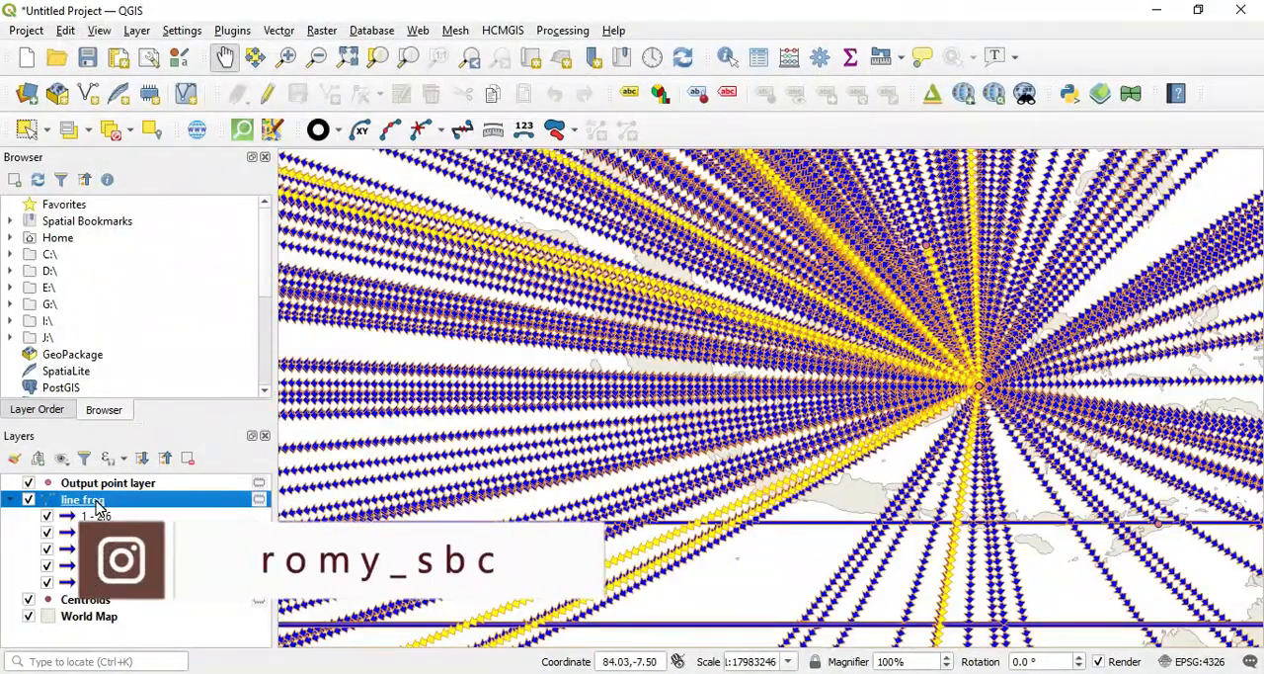
right_click(99, 506)
click(148, 491)
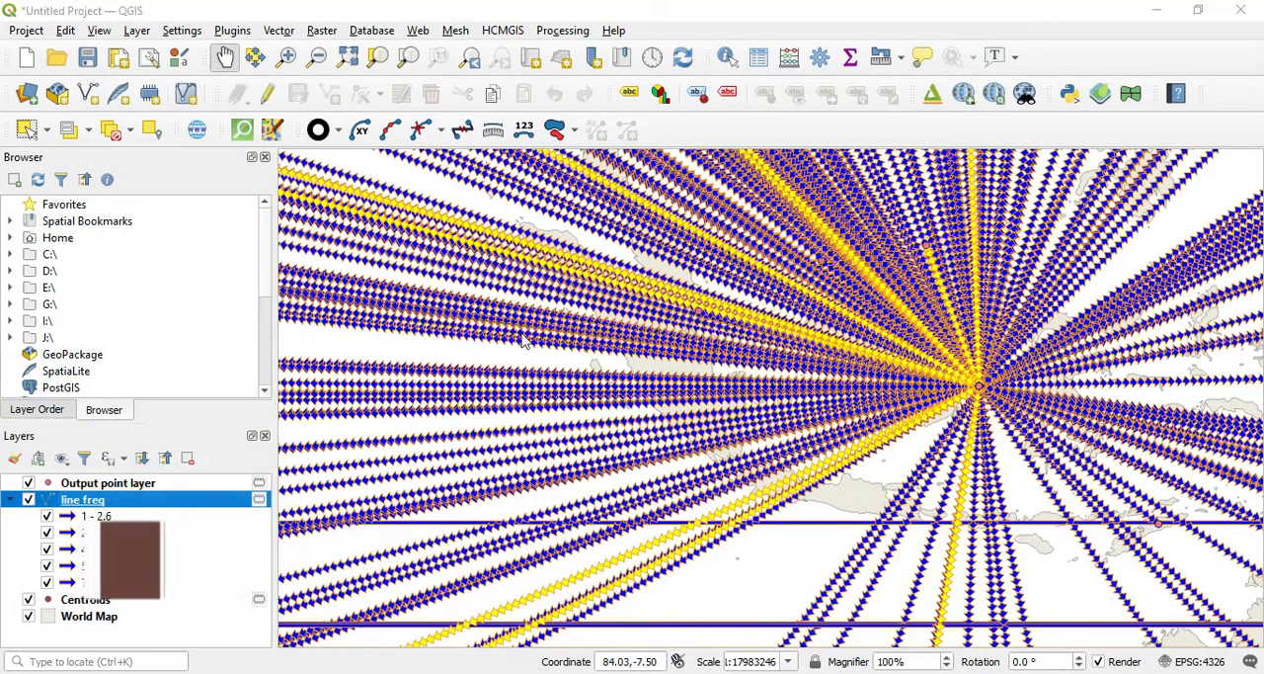
click(823, 139)
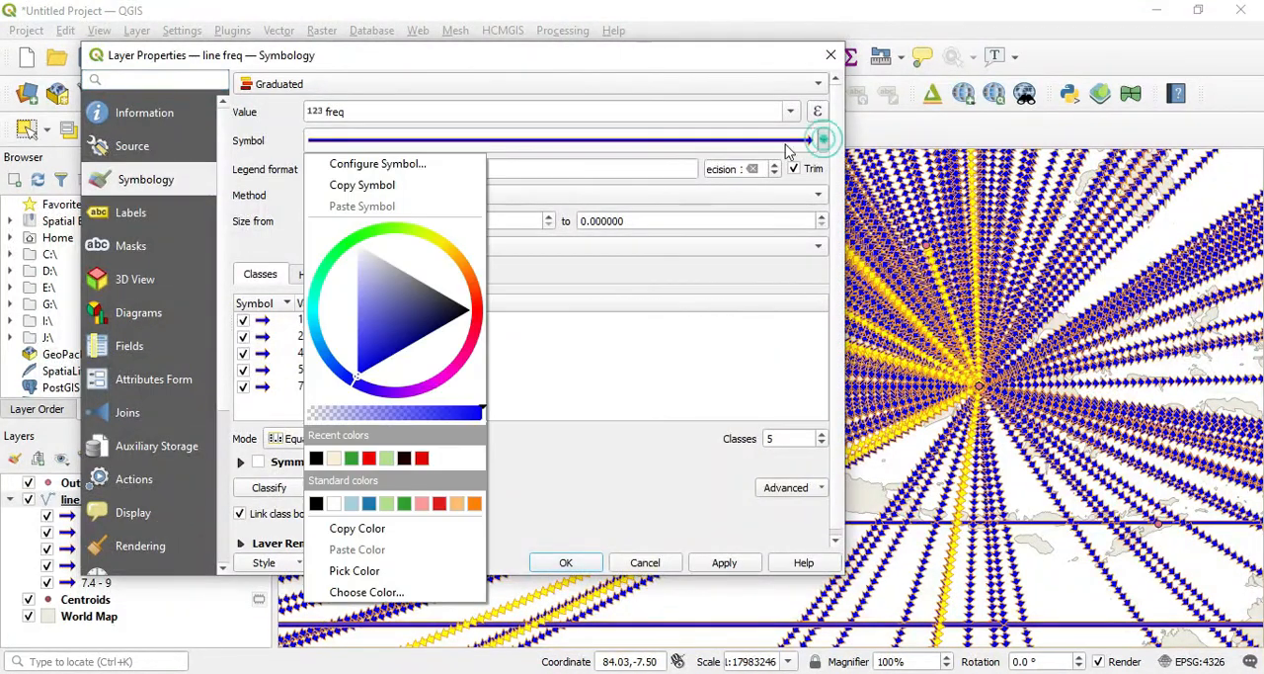
click(455, 164)
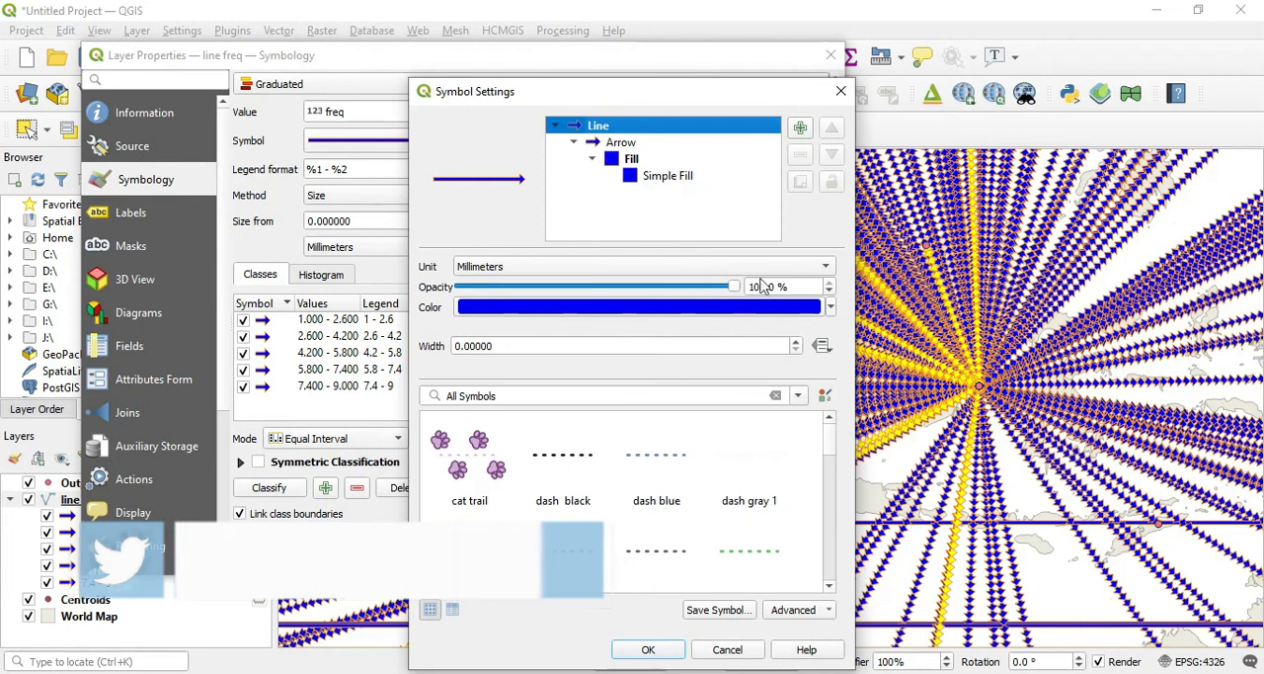
click(629, 143)
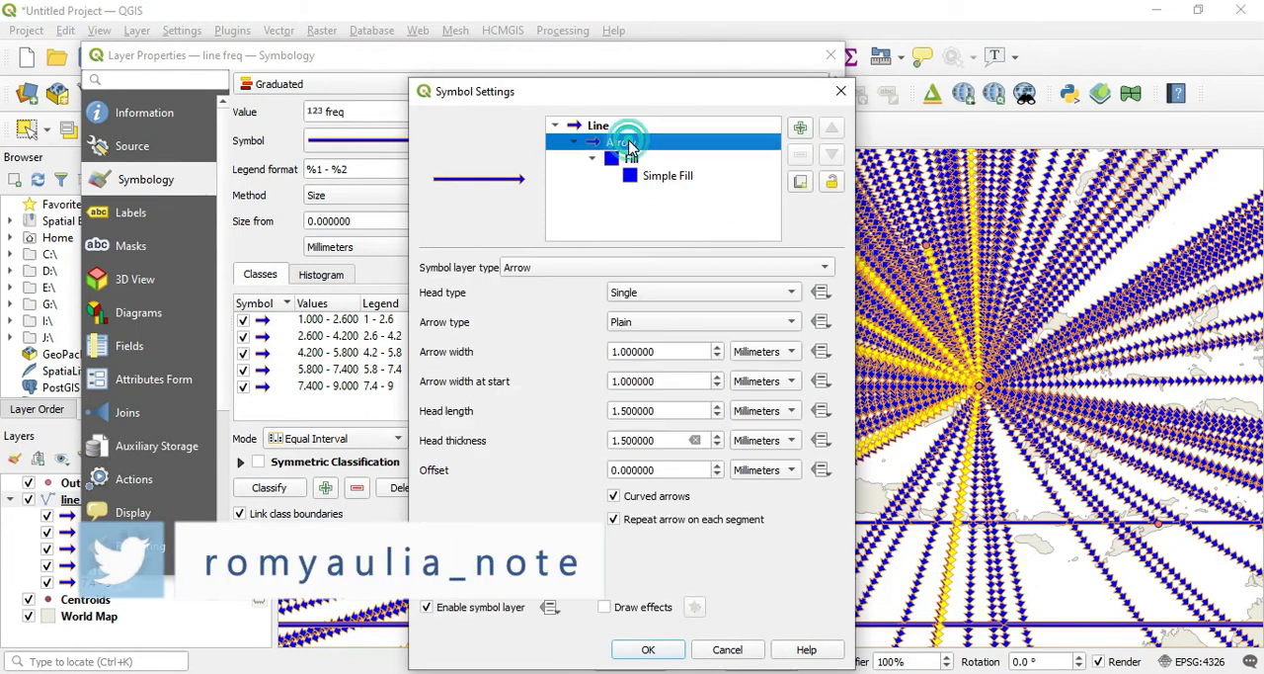
click(635, 522)
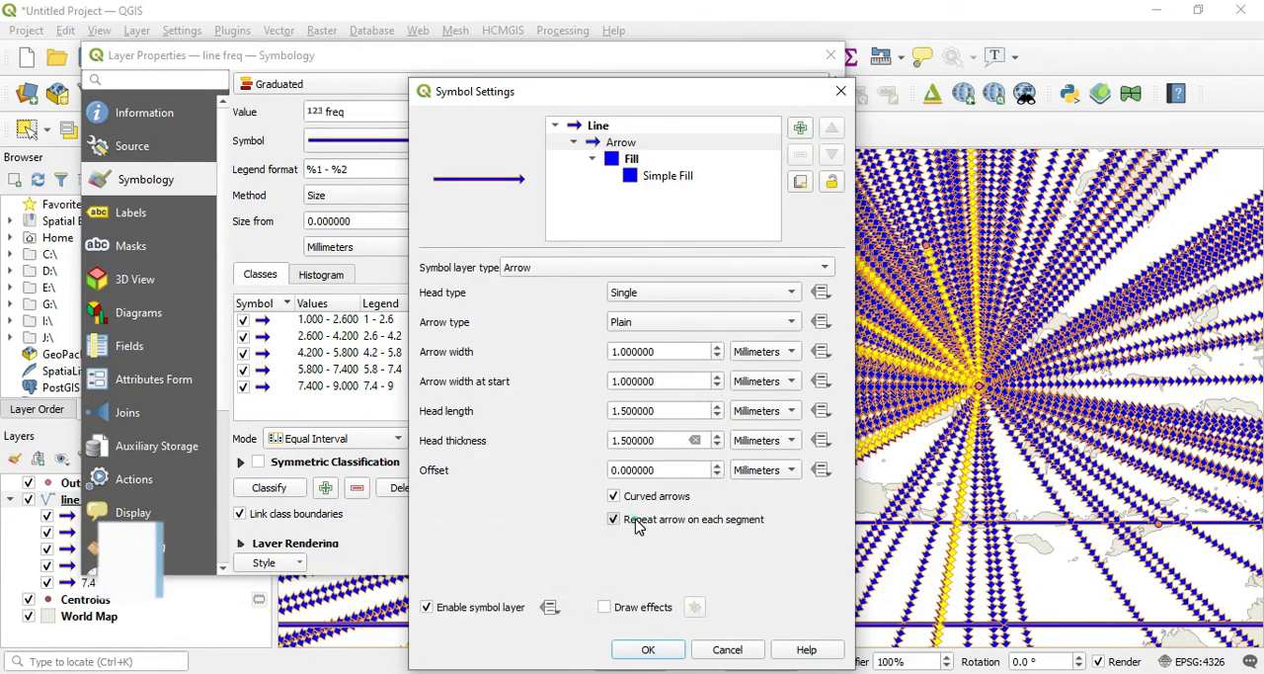
click(668, 650)
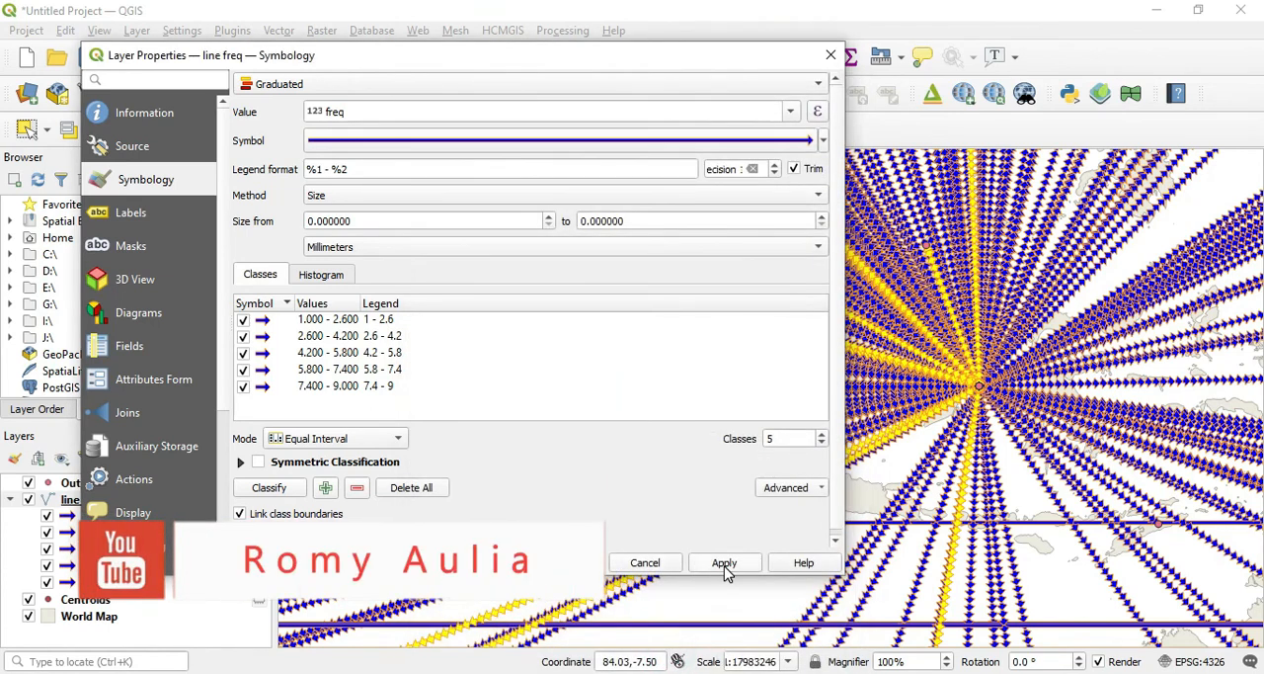
click(725, 562)
click(566, 562)
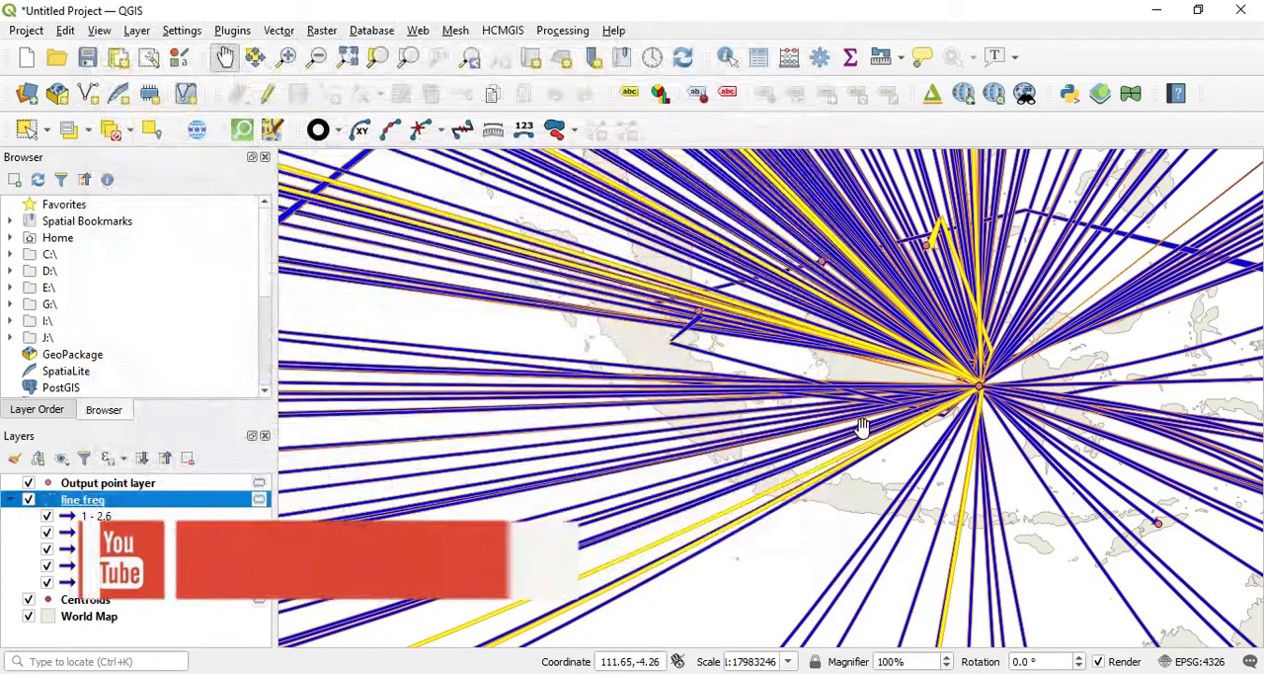
Step: Examine the curved arrow lines between Indonesia and the other countries across the whole world map
scroll(857, 420, down, 3)
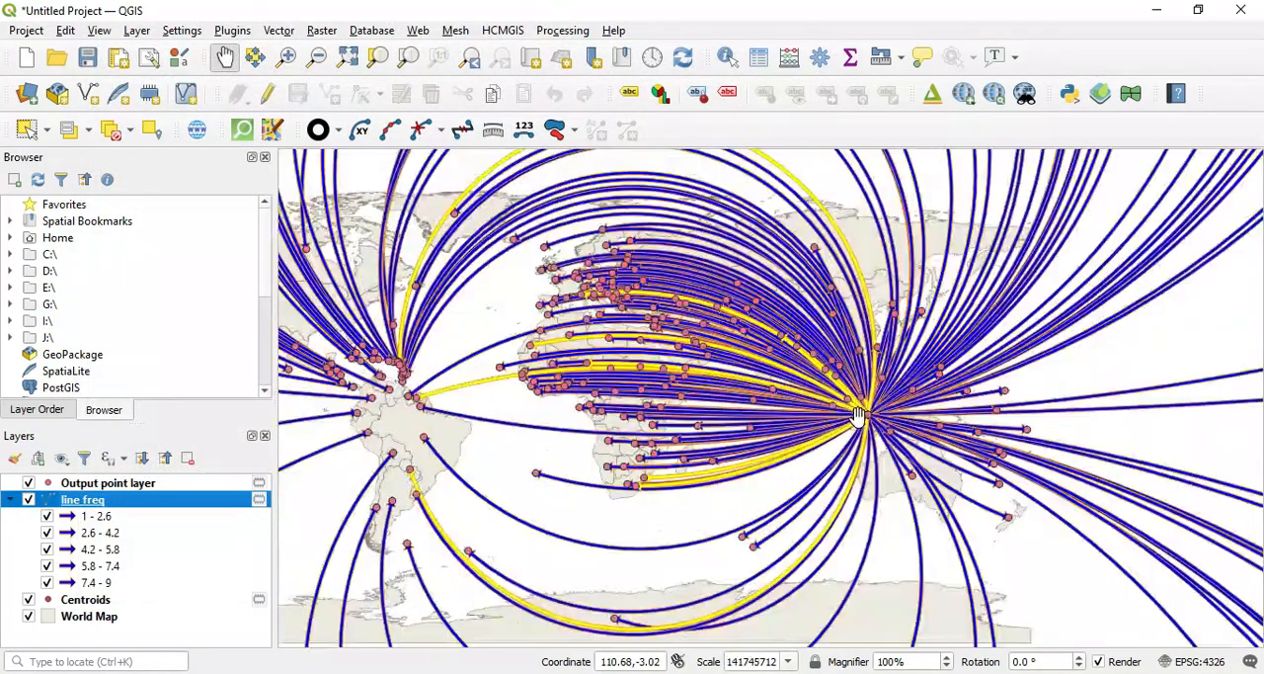
drag(609, 452, 780, 454)
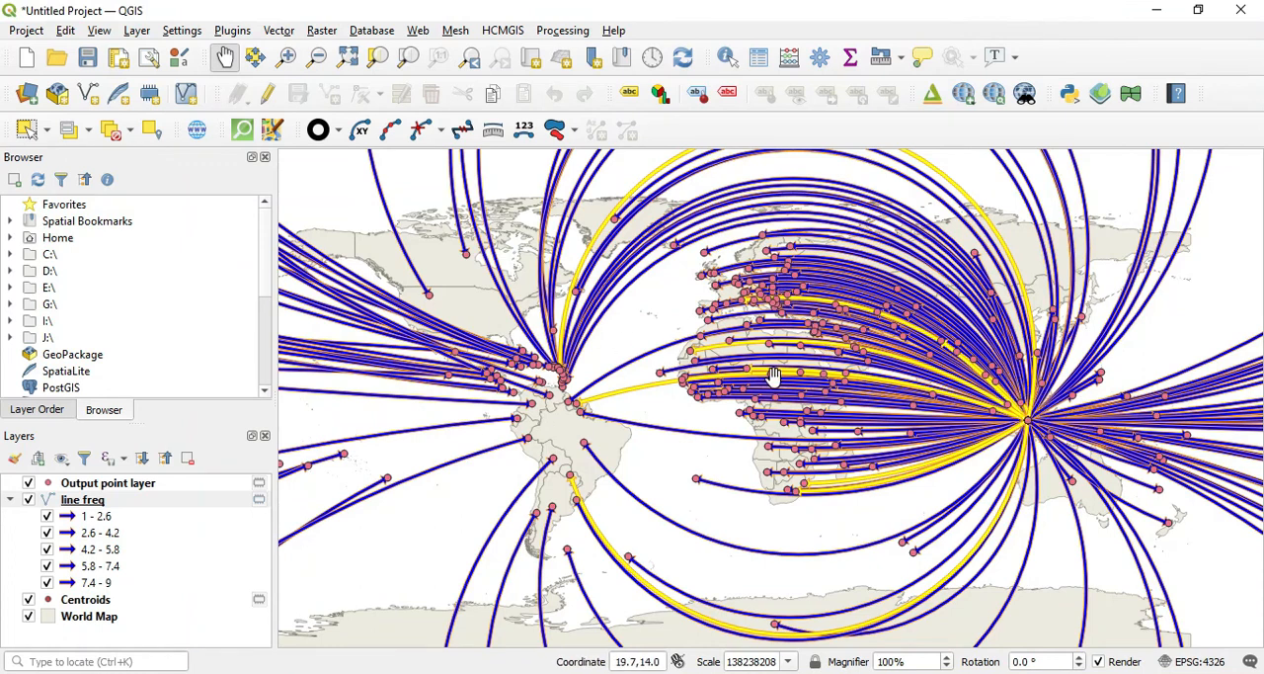
scroll(773, 375, down, 1)
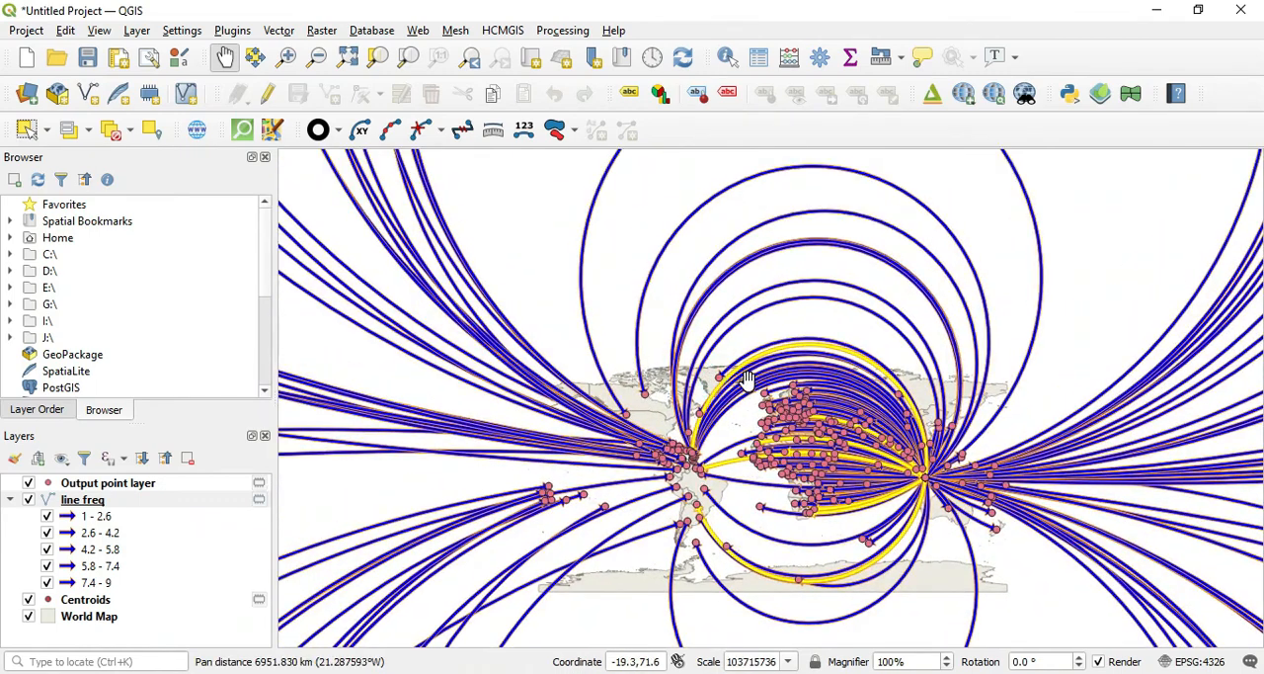
drag(850, 448, 732, 393)
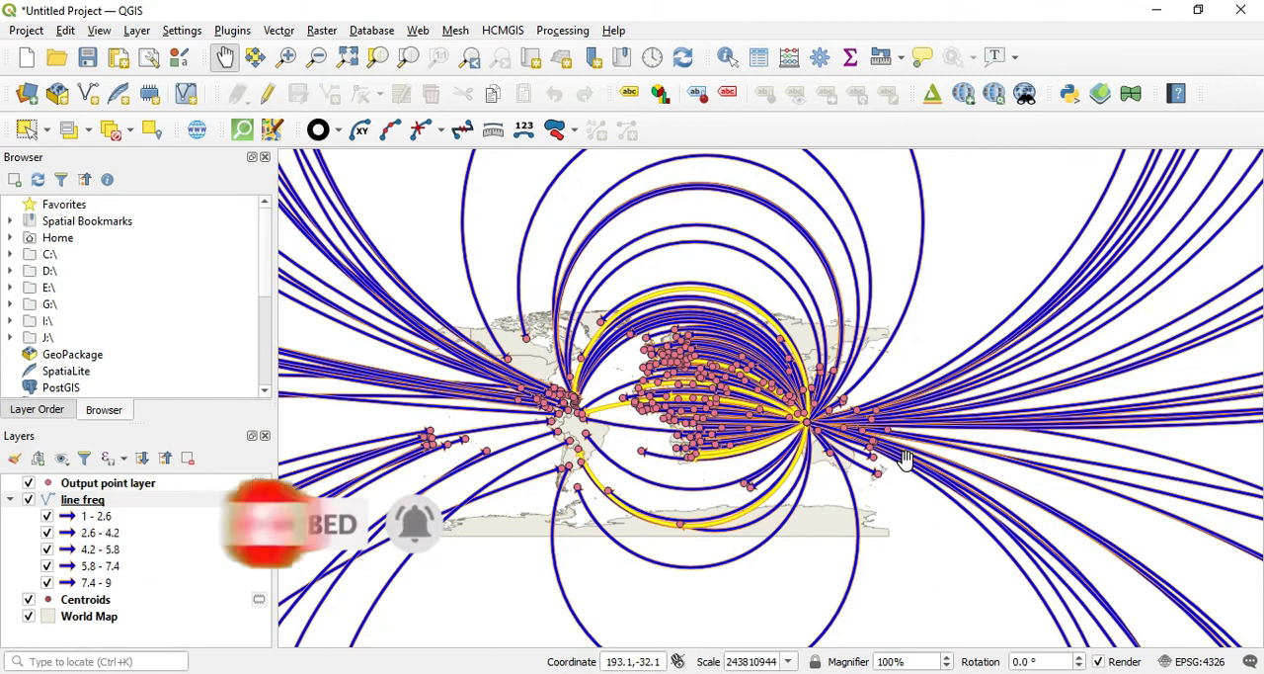
scroll(820, 449, up, 4)
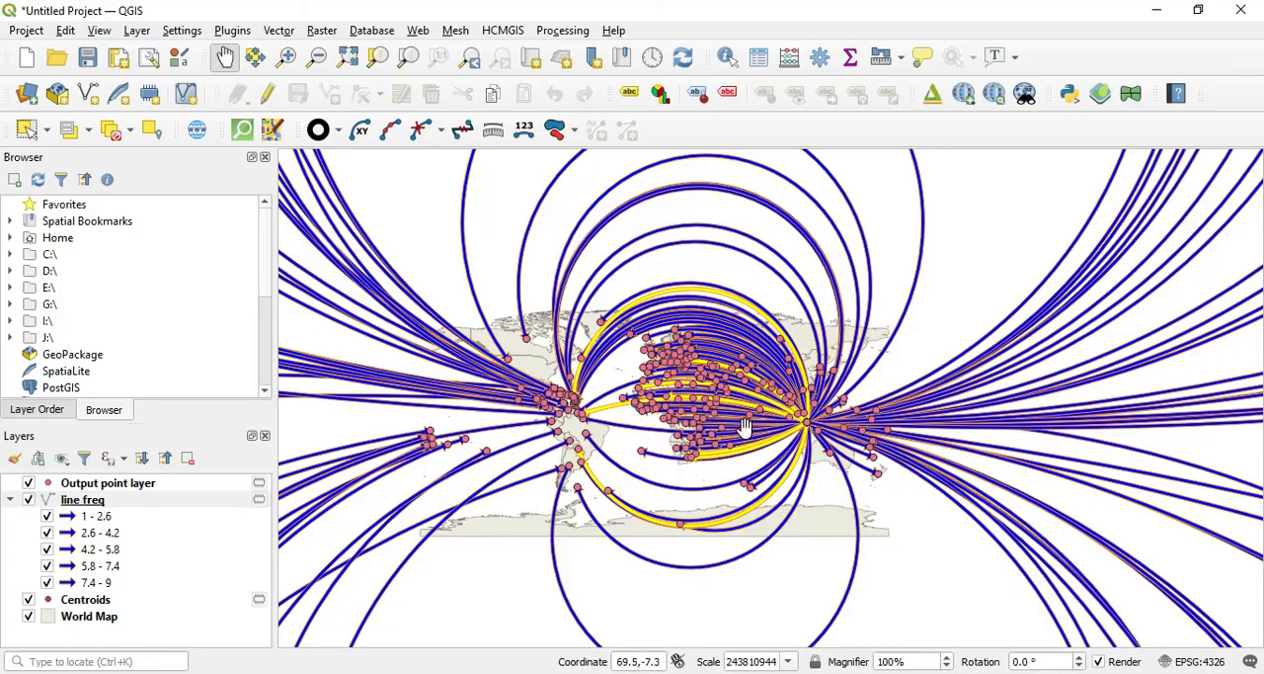